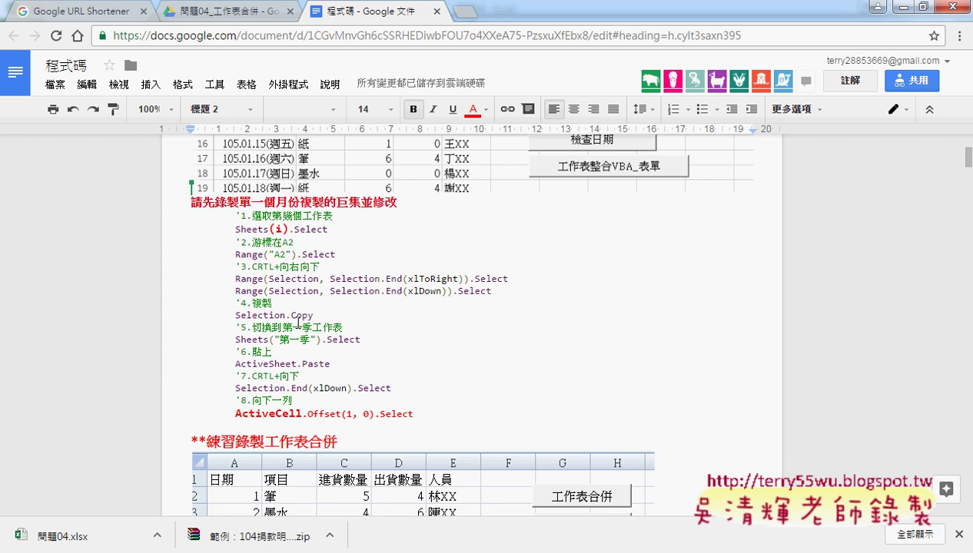
# Step: Scroll the notes down to the 錄製巨集與重複程式碼 code section
pyautogui.scroll(-1, 296, 319)
pyautogui.scroll(-1, 407, 315)
pyautogui.scroll(-1, 419, 269)
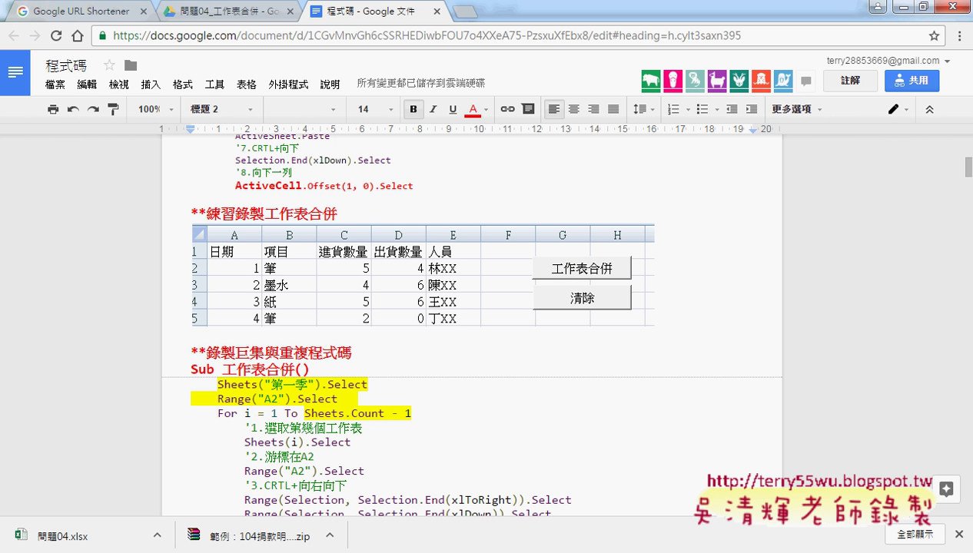
# Step: In Excel, draw a form button beside the 第一季 table around G2, linked to the 工作表合併 macro
pyautogui.moveTo(209, 549)
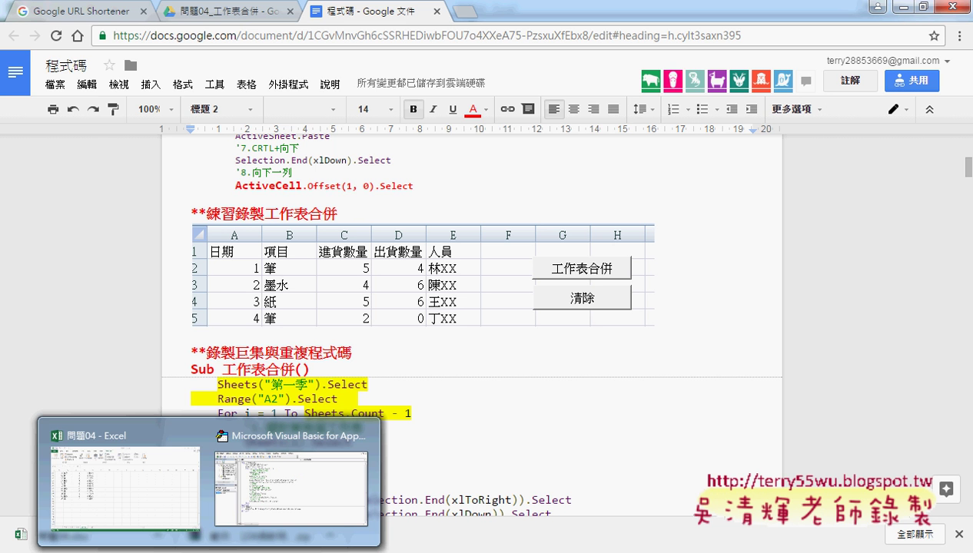
pyautogui.click(178, 515)
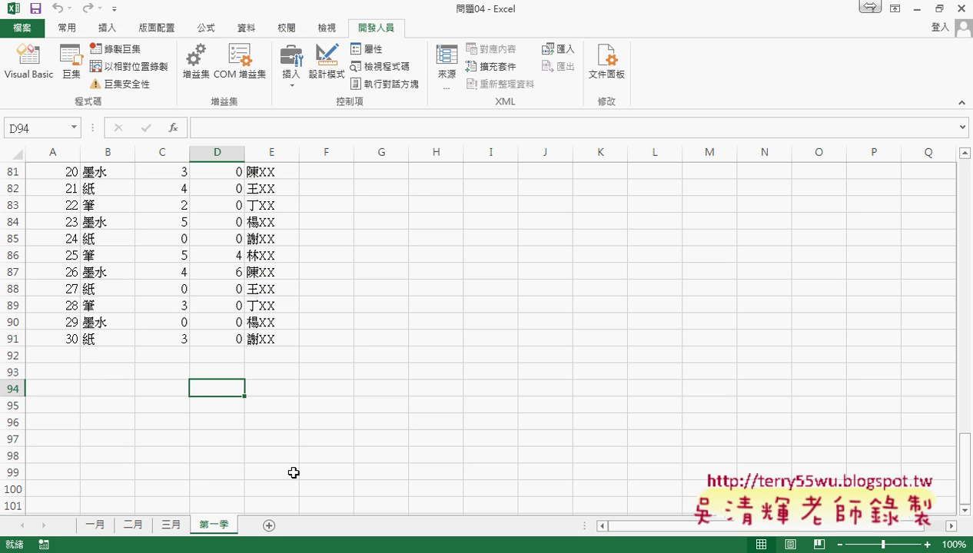
pyautogui.scroll(5, 292, 471)
pyautogui.scroll(10, 294, 473)
pyautogui.scroll(11, 292, 472)
pyautogui.scroll(1, 292, 471)
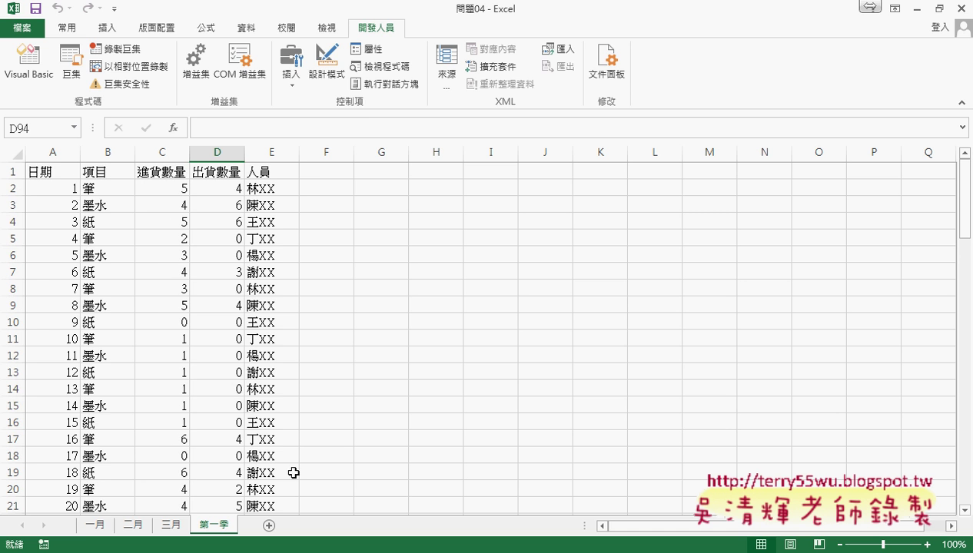
pyautogui.click(291, 62)
pyautogui.click(285, 119)
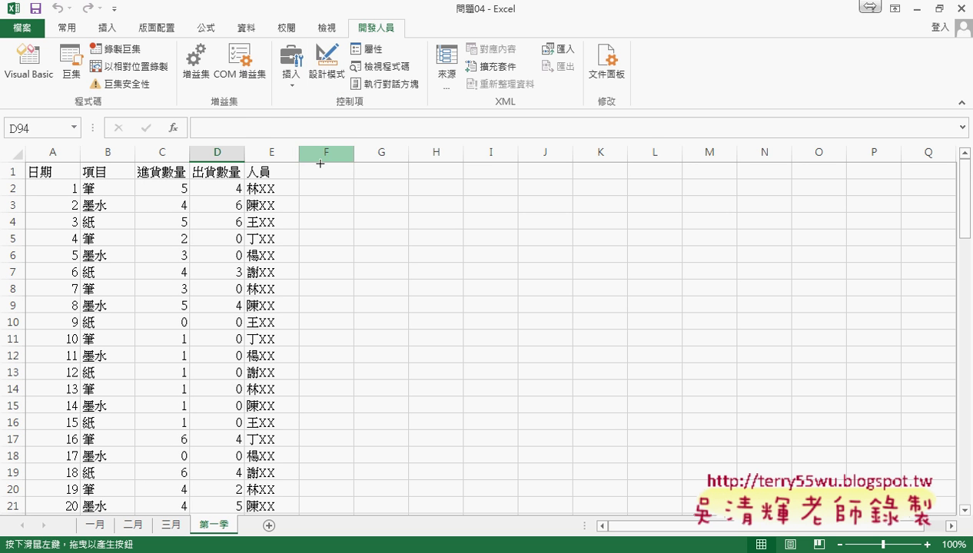
pyautogui.moveTo(362, 178); pyautogui.dragTo(489, 201)
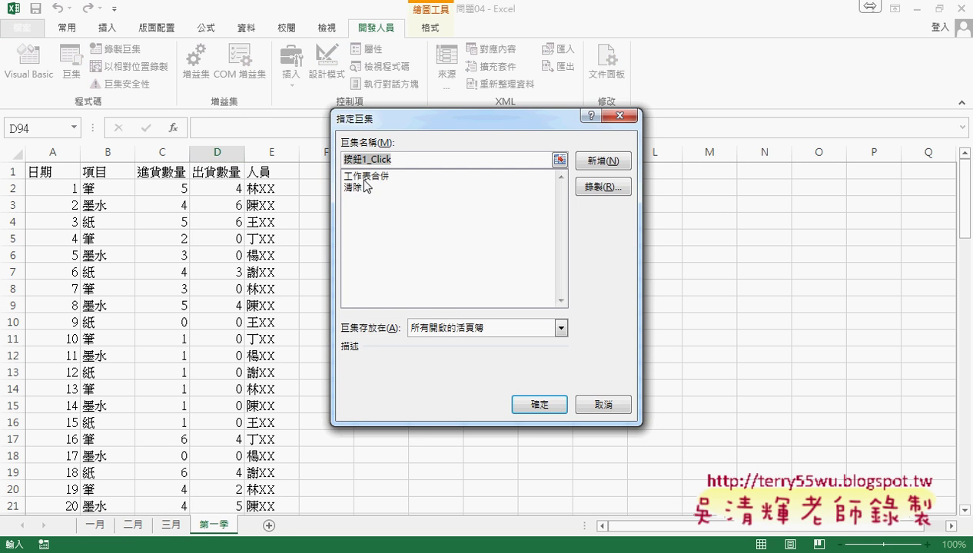
pyautogui.click(368, 176)
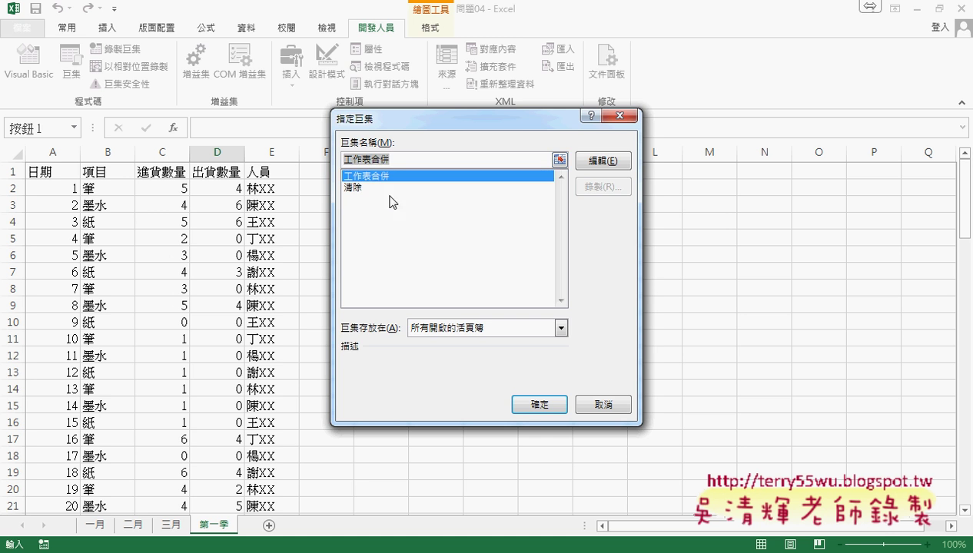
pyautogui.click(536, 408)
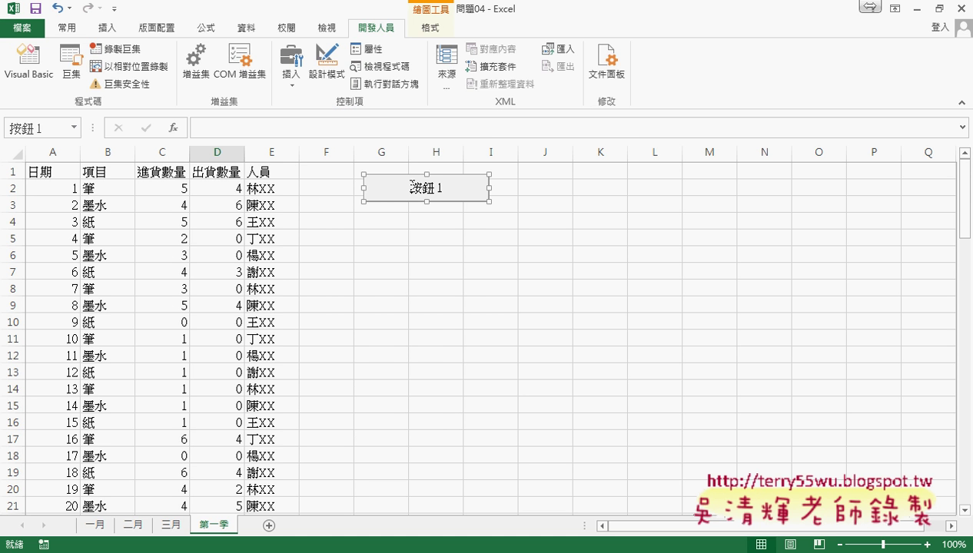
# Step: Caption the new button 工作表合併
pyautogui.click(407, 184)
pyautogui.press('Delete')
pyautogui.press('Delete')
pyautogui.press('Delete')
pyautogui.press('Delete')
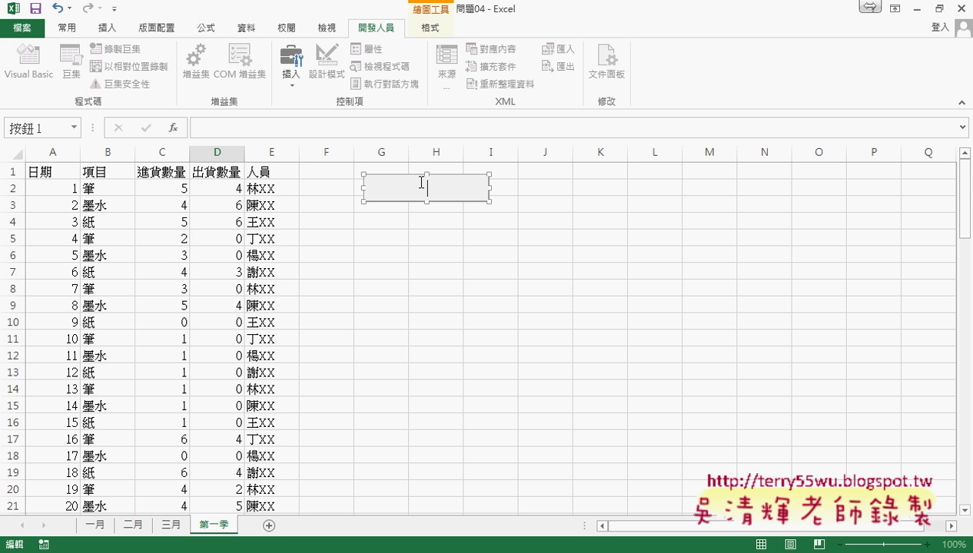
pyautogui.write('工作表合併')
pyautogui.click(490, 271)
# Step: Copy the 工作表合併 button and place the duplicate just below it
pyautogui.rightClick(445, 200)
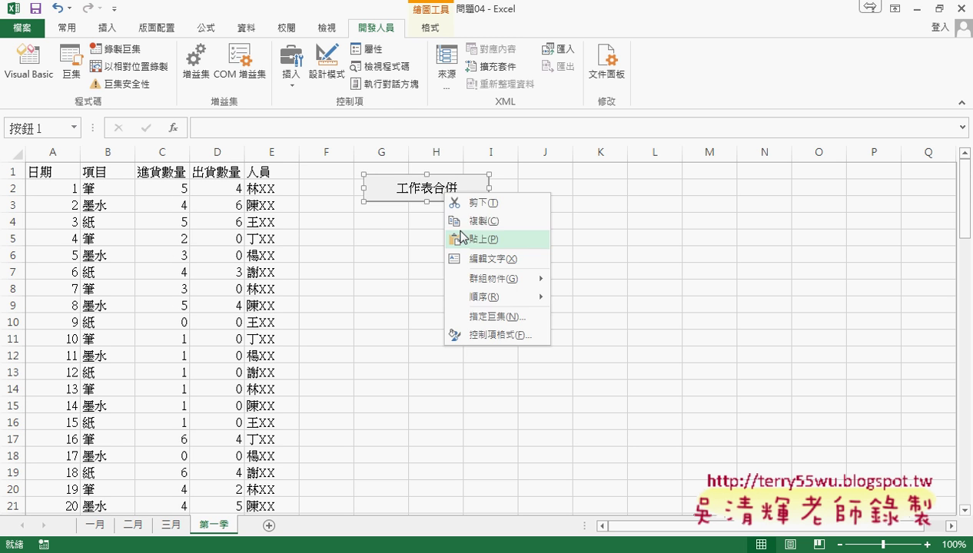
pyautogui.click(426, 224)
pyautogui.click(428, 222)
pyautogui.hotkey('ctrl', 'v')
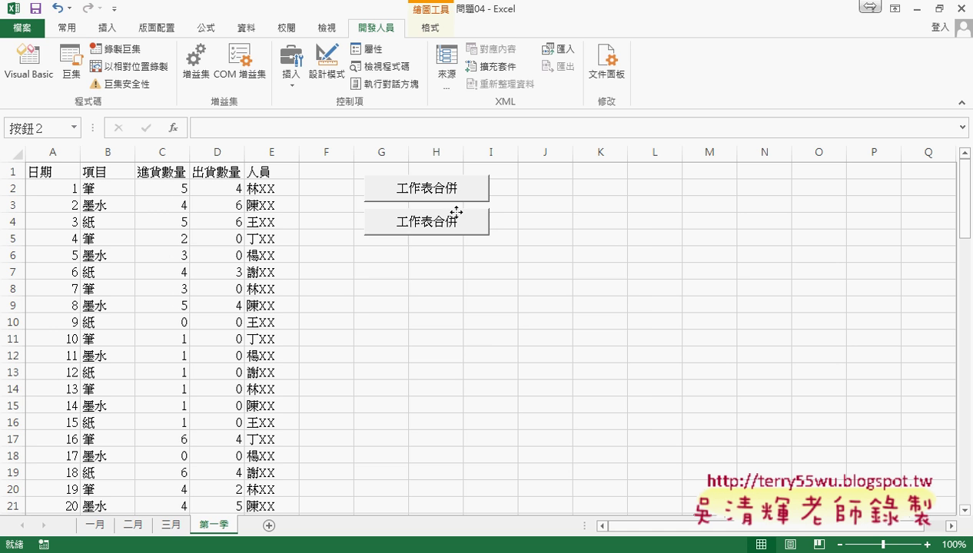
pyautogui.moveTo(457, 213); pyautogui.dragTo(456, 212)
# Step: Assign the 清除 macro to the copied button and caption it 清除
pyautogui.rightClick(464, 227)
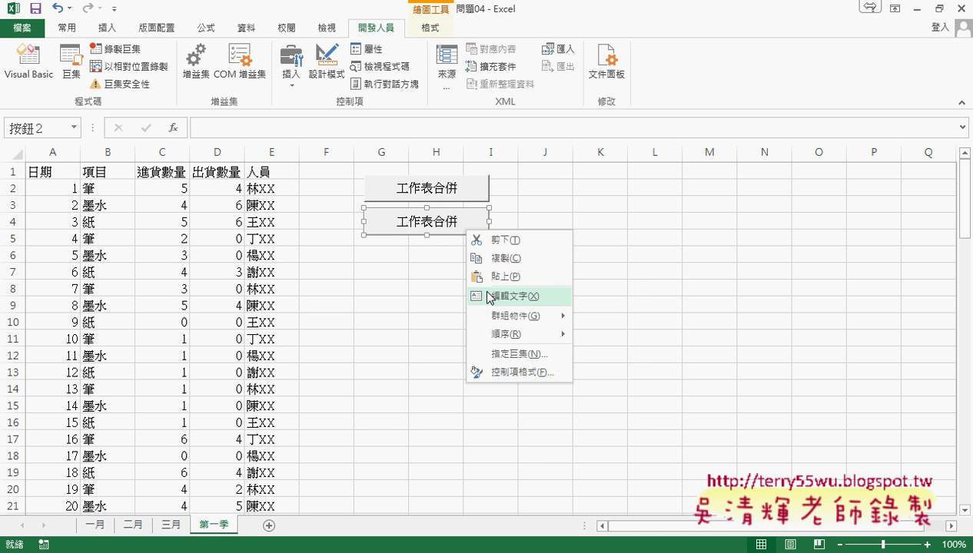
pyautogui.click(520, 355)
pyautogui.click(388, 263)
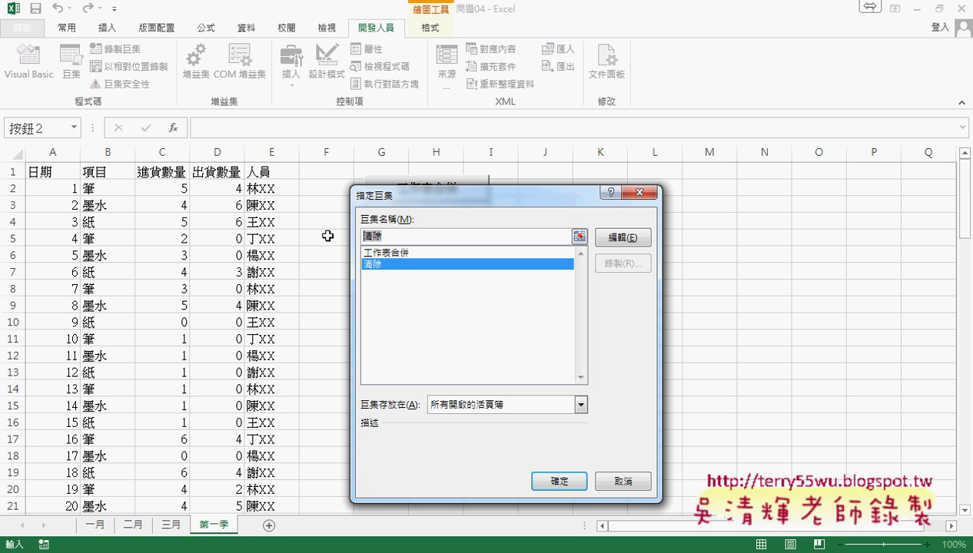
pyautogui.click(566, 484)
pyautogui.click(415, 224)
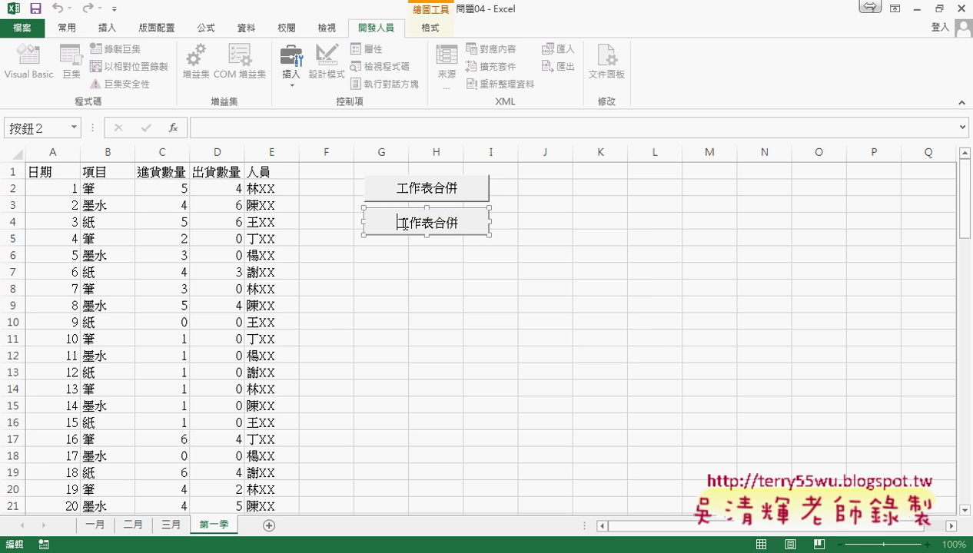
pyautogui.press('Delete')
pyautogui.press('Delete')
pyautogui.press('Delete')
pyautogui.press('Delete')
pyautogui.press('Delete')
pyautogui.write('清除')
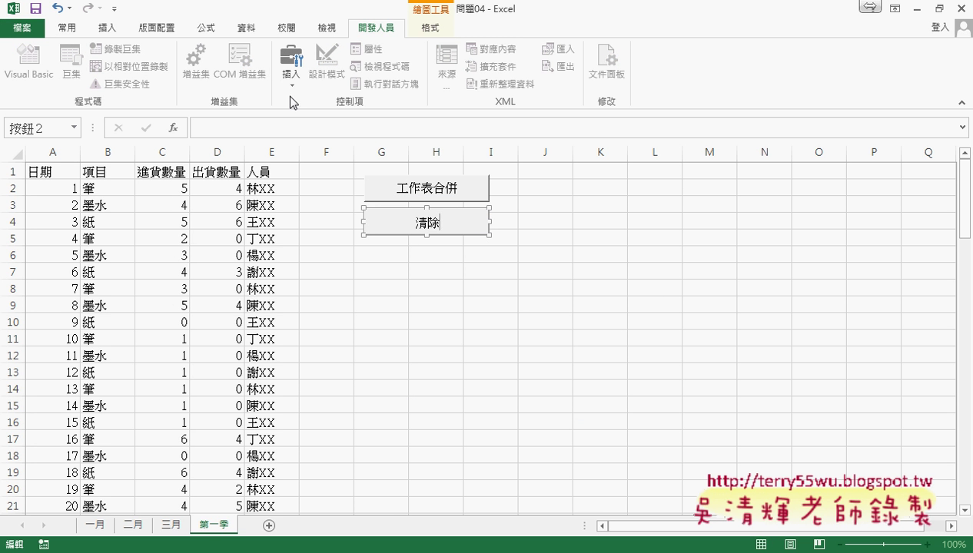
# Step: Clear 第一季 with the 清除 button, rerun 工作表合併 to fill rows 2–91, and check A2's date
pyautogui.click(487, 276)
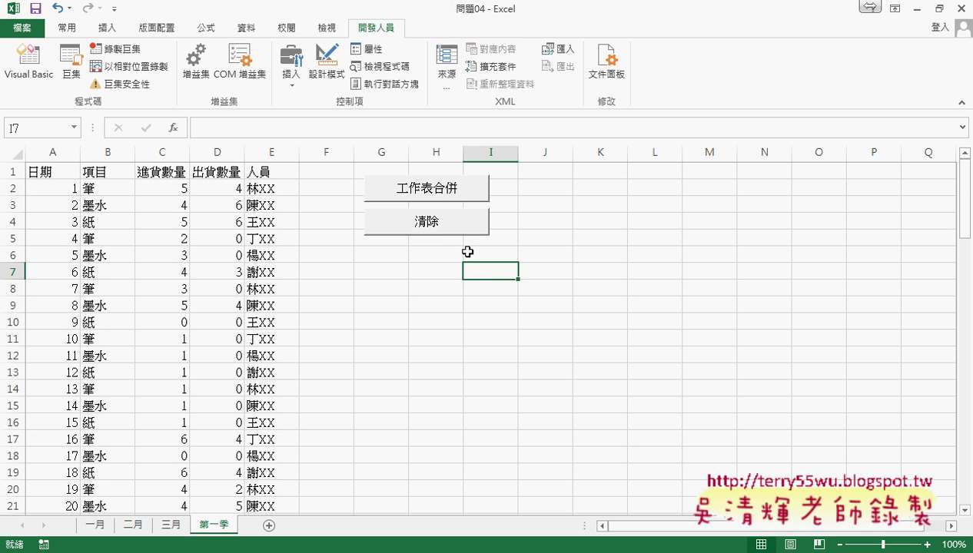
pyautogui.click(435, 222)
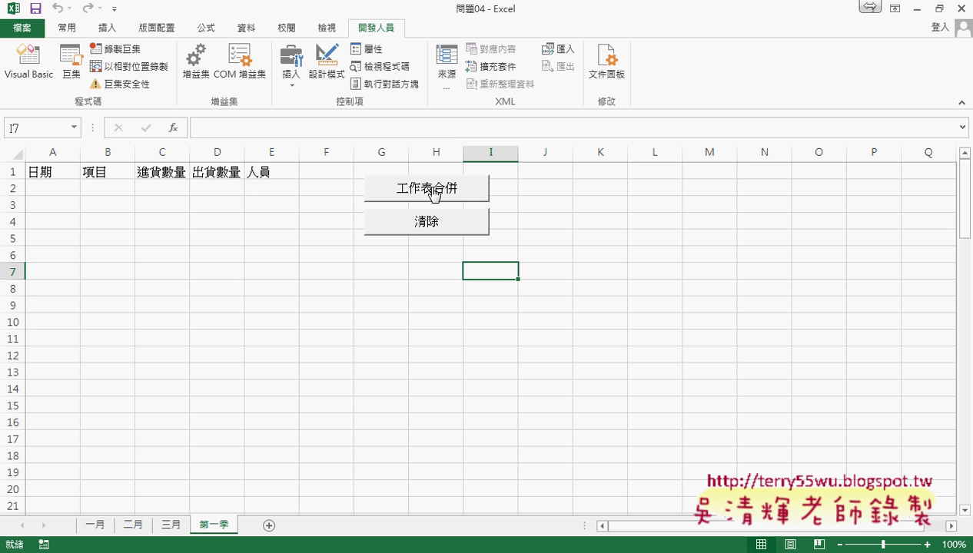
pyautogui.click(434, 190)
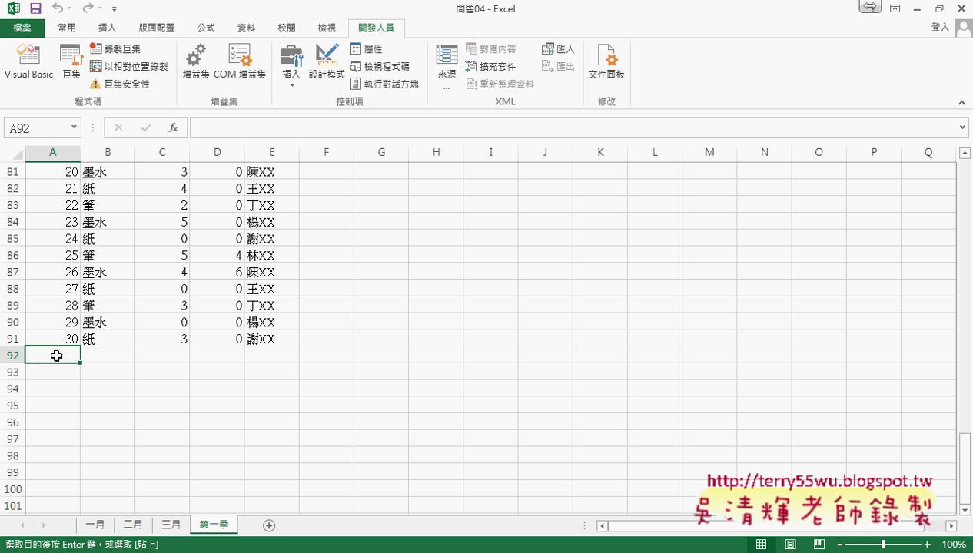
pyautogui.moveTo(964, 461); pyautogui.dragTo(964, 169)
pyautogui.click(60, 192)
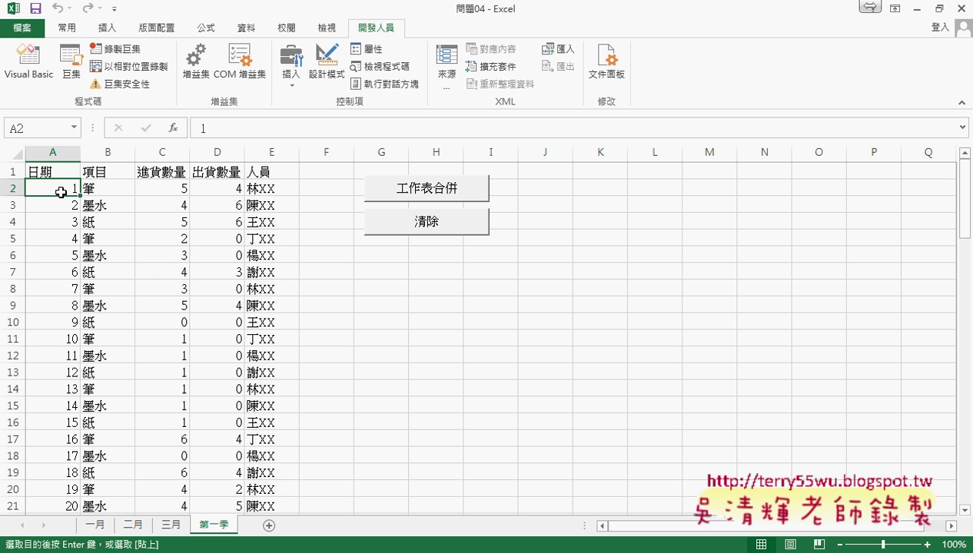
# Step: Open the 工作表合併 code and add a Range("A1").Select line after the loop's Next
pyautogui.rightClick(446, 183)
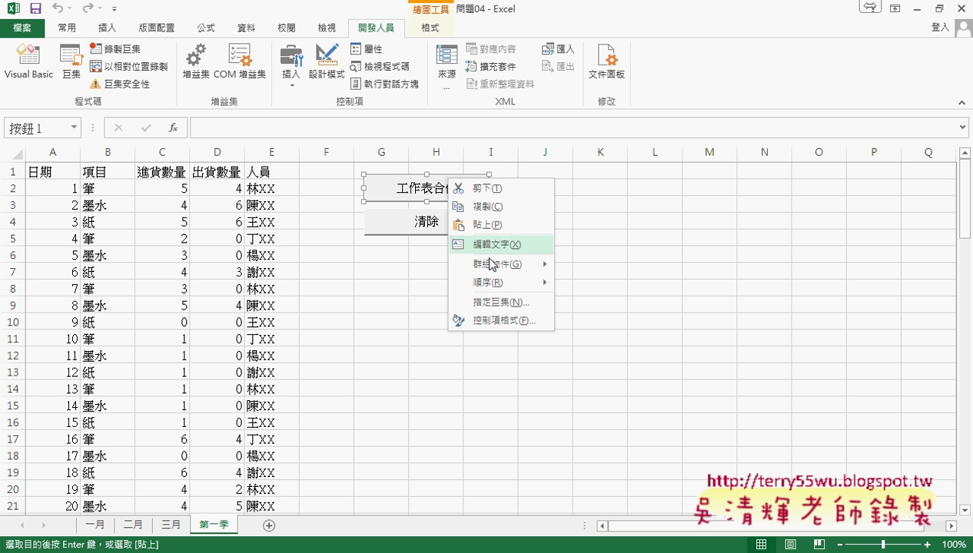
pyautogui.click(511, 302)
pyautogui.click(607, 187)
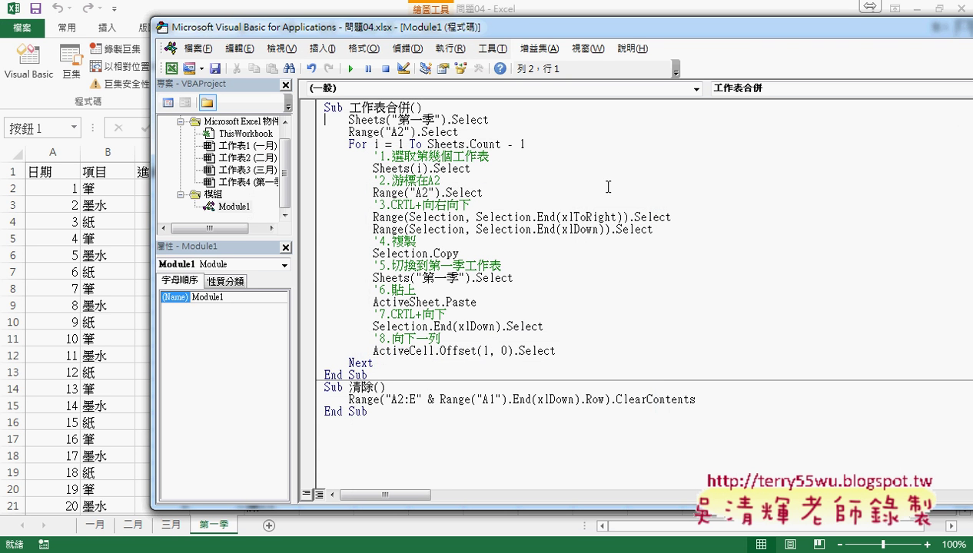
pyautogui.click(374, 363)
pyautogui.press('Return')
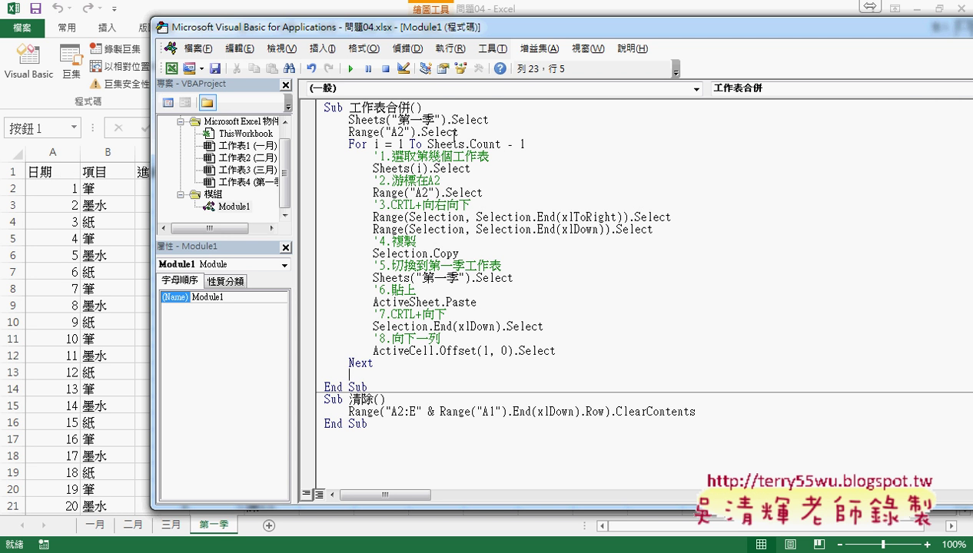
pyautogui.moveTo(459, 133)
pyautogui.mouseDown()
pyautogui.moveTo(349, 132)
pyautogui.moveTo(350, 375)
pyautogui.mouseUp()
pyautogui.click(401, 375)
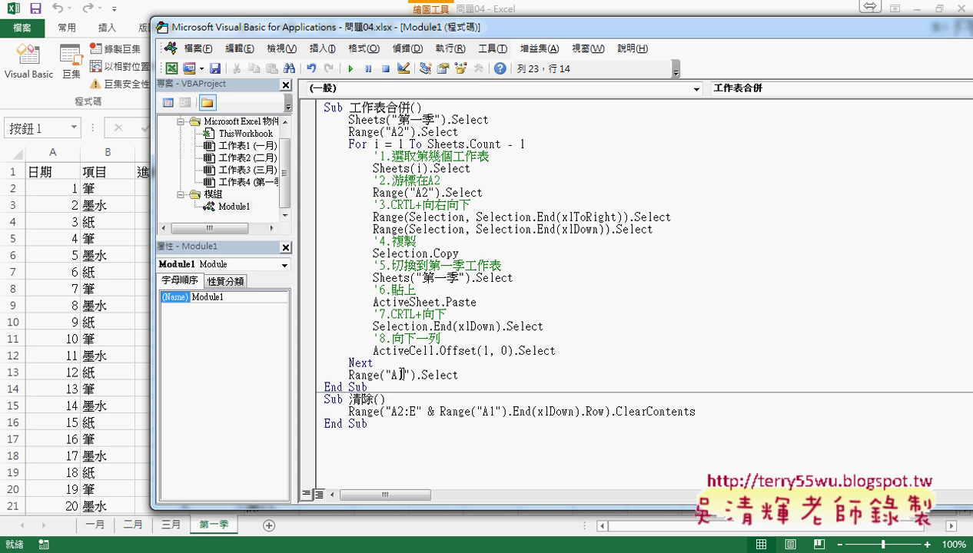
pyautogui.press('BackSpace')
# Step: Finish the A1 reference, then clear 第一季 and run the updated merge in Excel
pyautogui.write('1')
pyautogui.hotkey('alt', 'F11')
pyautogui.click(434, 229)
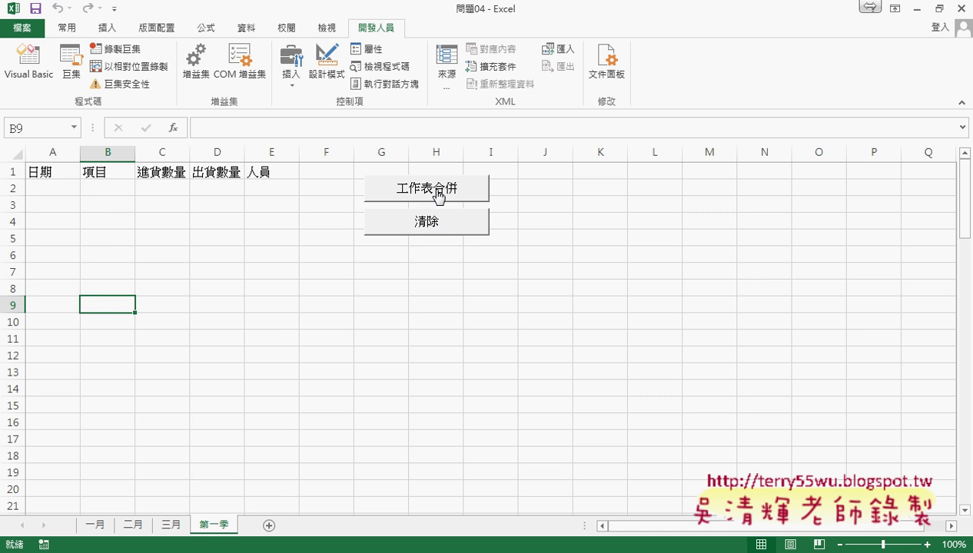
pyautogui.click(438, 195)
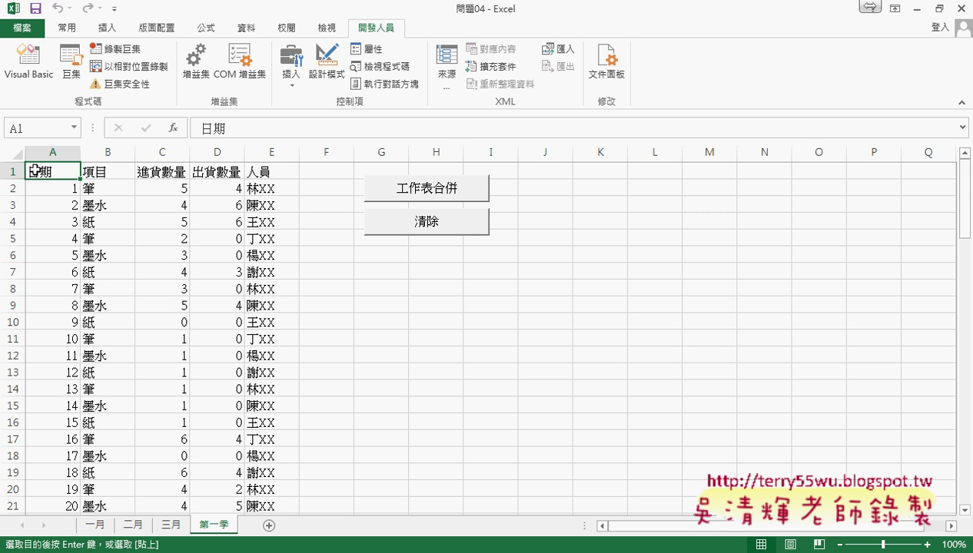
# Step: Clear and rerun the merge once more, then clear the sheet back to its headers
pyautogui.click(389, 229)
pyautogui.click(421, 186)
pyautogui.click(412, 223)
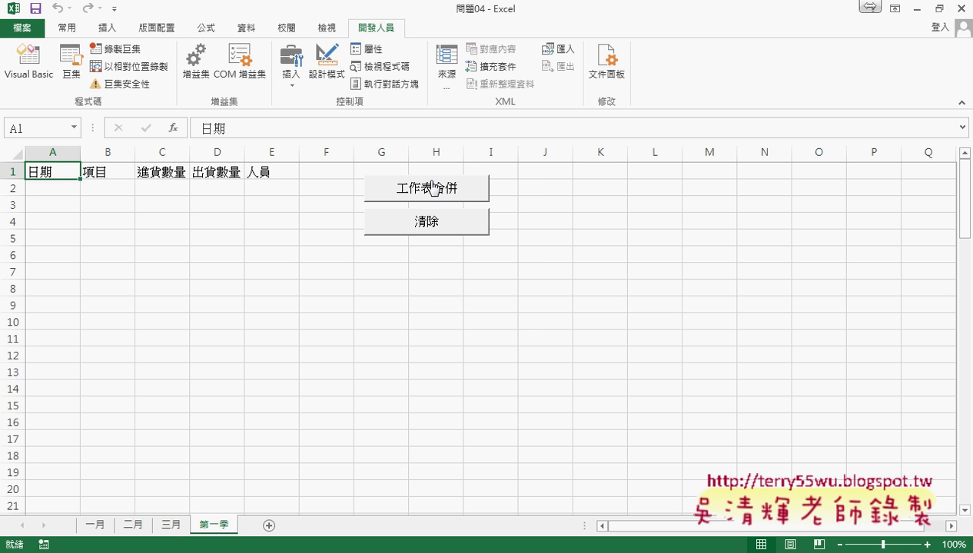
# Step: Open the 工作表合併 code and add Application.ScreenUpdating = False under the Sub header
pyautogui.rightClick(432, 187)
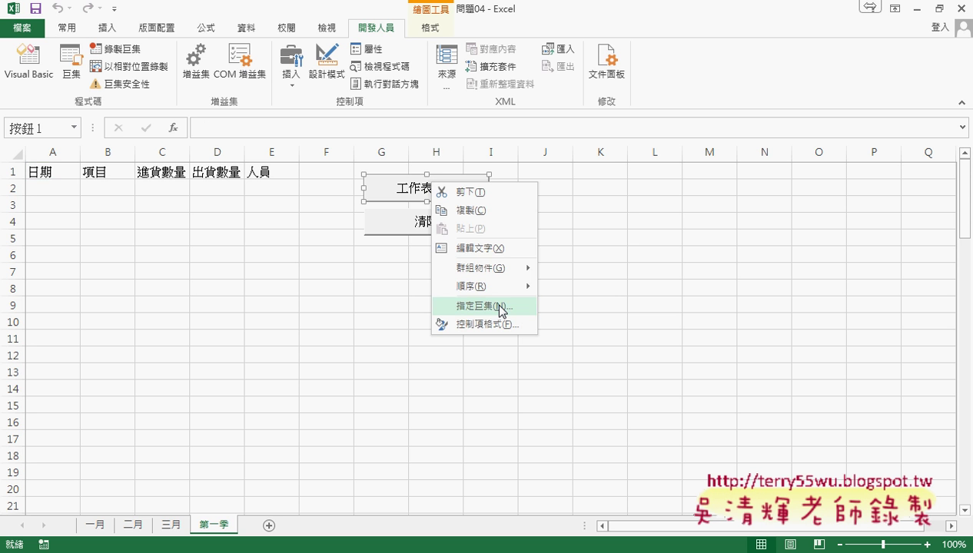
pyautogui.click(498, 305)
pyautogui.click(611, 190)
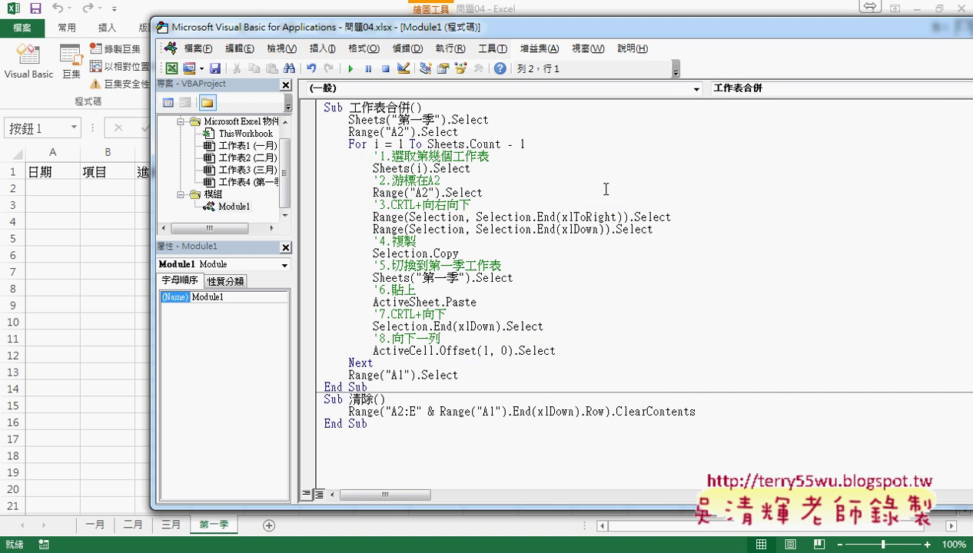
pyautogui.click(469, 108)
pyautogui.press('Return')
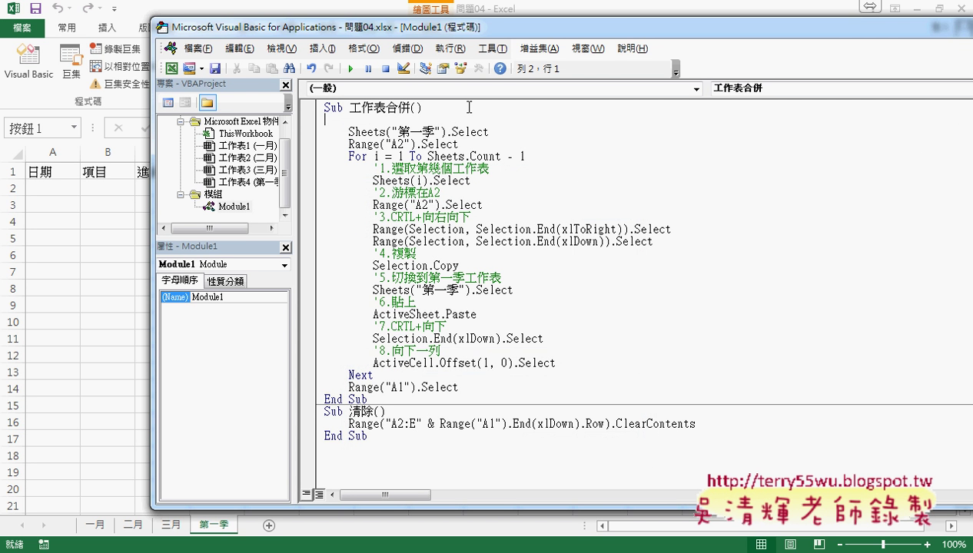
pyautogui.write('a')
pyautogui.write('pp')
pyautogui.write('lic')
pyautogui.write('atio')
pyautogui.write('n.')
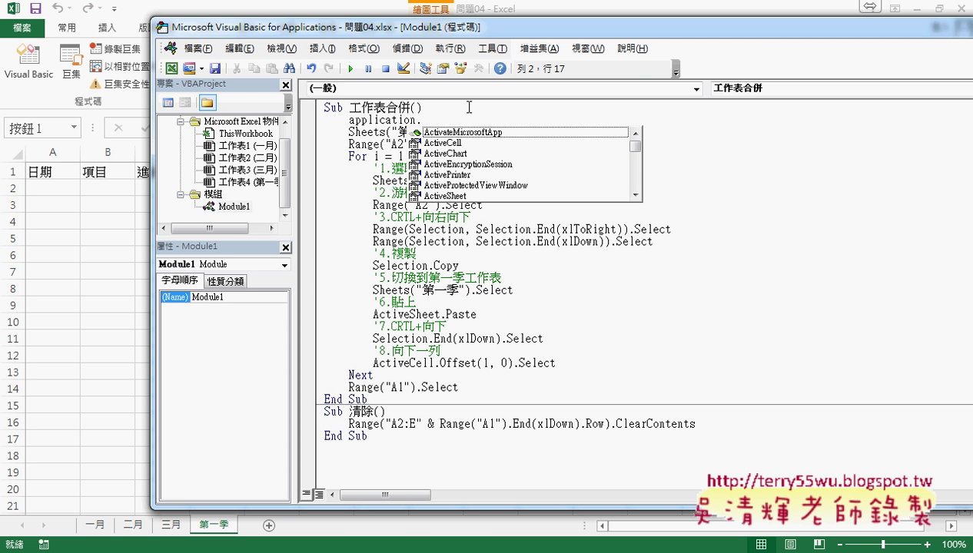
pyautogui.write('s')
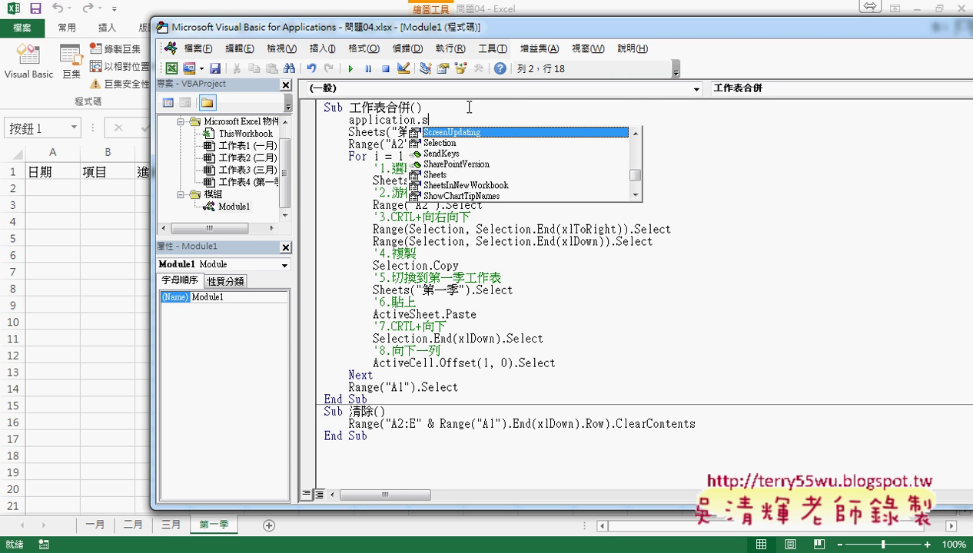
pyautogui.press('space')
pyautogui.write('=')
pyautogui.press('space')
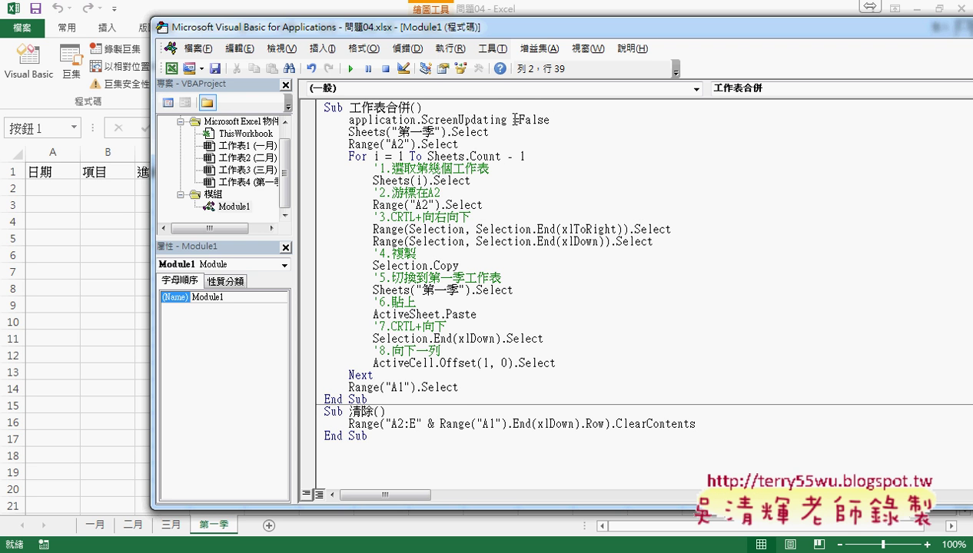
# Step: Add Application.ScreenUpdating = True at the macro's end, after Range("A1").Select
pyautogui.moveTo(507, 120)
pyautogui.mouseDown()
pyautogui.moveTo(349, 120)
pyautogui.moveTo(358, 202)
pyautogui.moveTo(462, 387)
pyautogui.mouseUp()
pyautogui.click(461, 388)
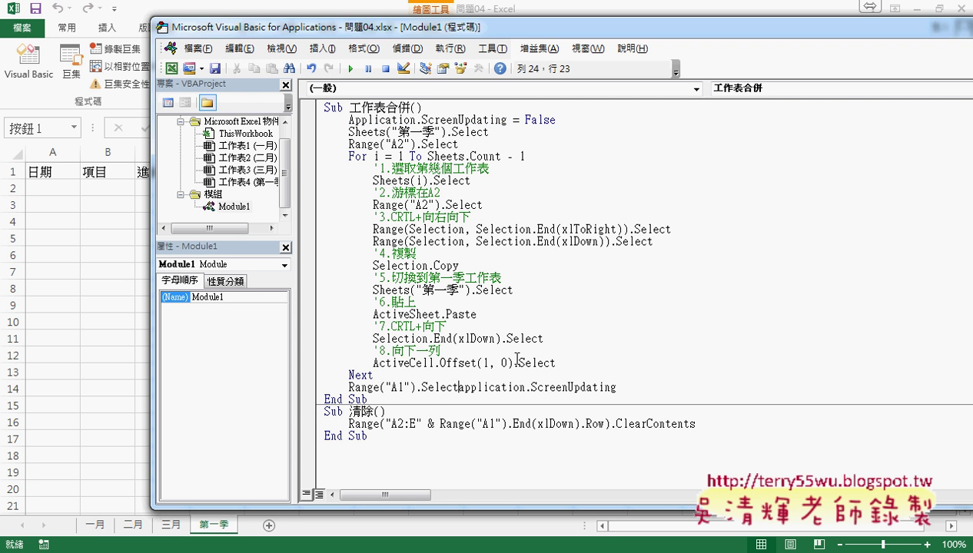
pyautogui.press('Return')
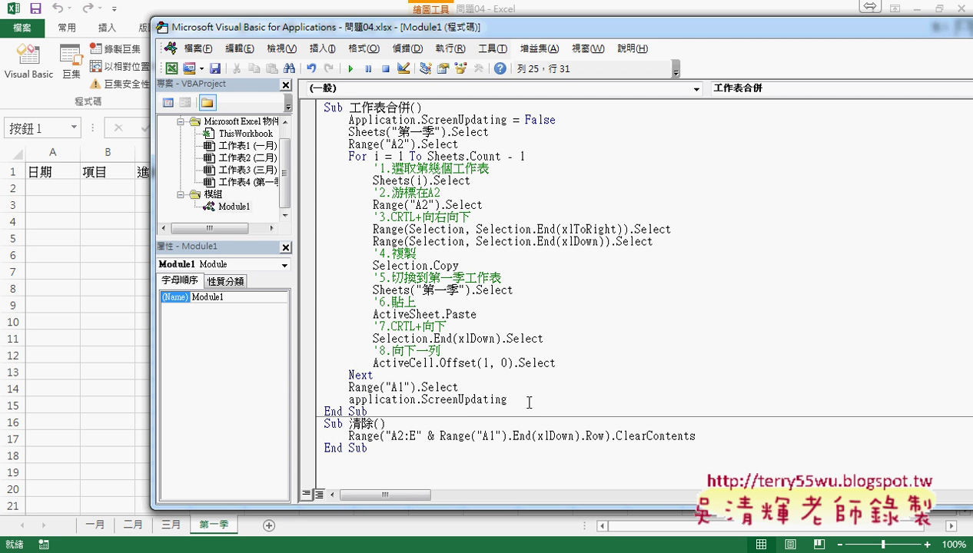
pyautogui.write('=True')
pyautogui.press('Up')
# Step: Back in Excel, clear 第一季 and run the revised 工作表合併 macro to refill it
pyautogui.click(525, 399)
pyautogui.click(82, 273)
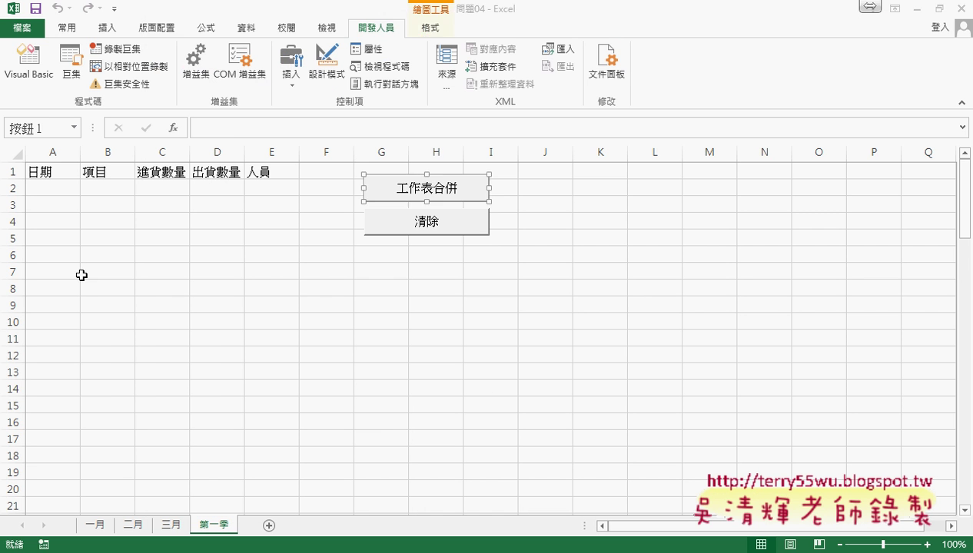
pyautogui.click(450, 196)
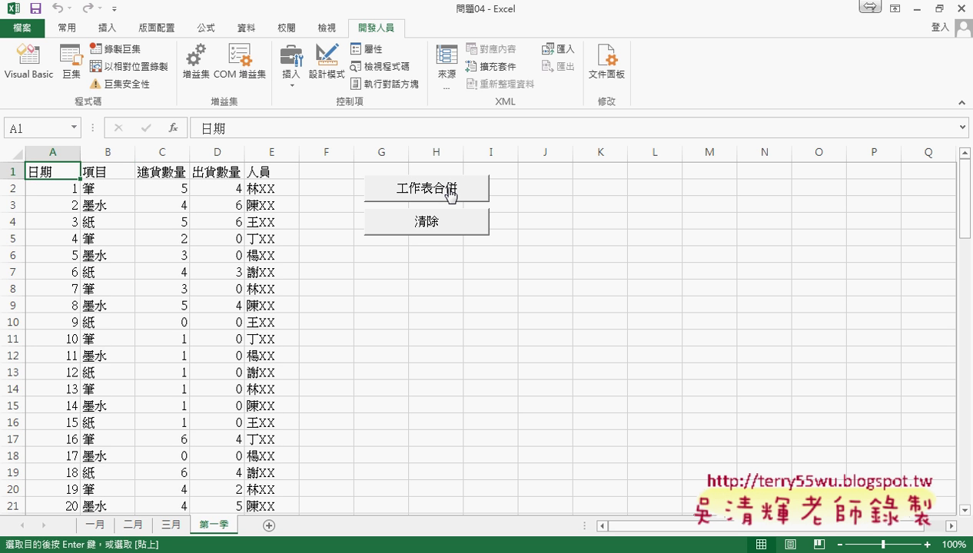
pyautogui.click(424, 224)
pyautogui.click(435, 194)
# Step: Review the copy-and-paste statements inside the merge macro's loop without changing them
pyautogui.click(269, 503)
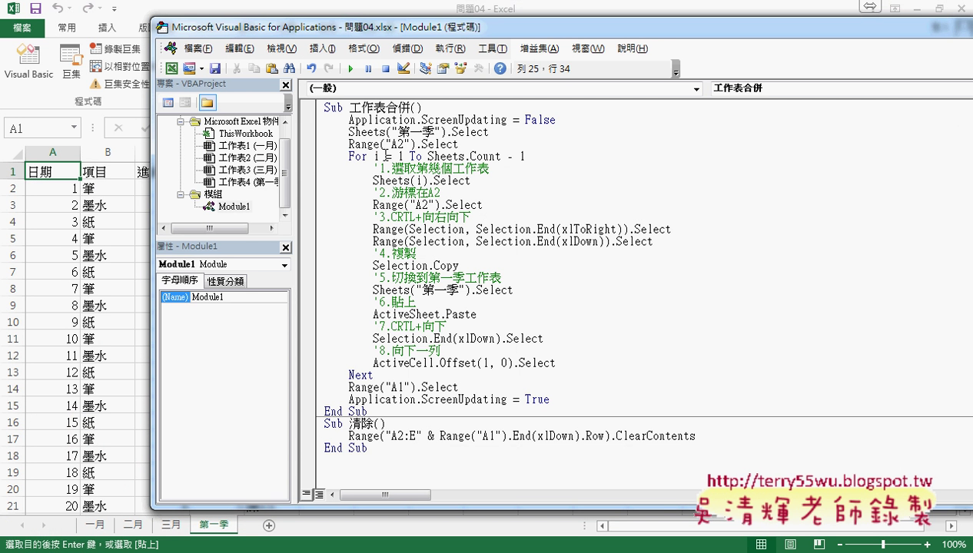
pyautogui.moveTo(311, 167)
pyautogui.mouseDown()
pyautogui.moveTo(311, 355)
pyautogui.moveTo(311, 340)
pyautogui.mouseUp()
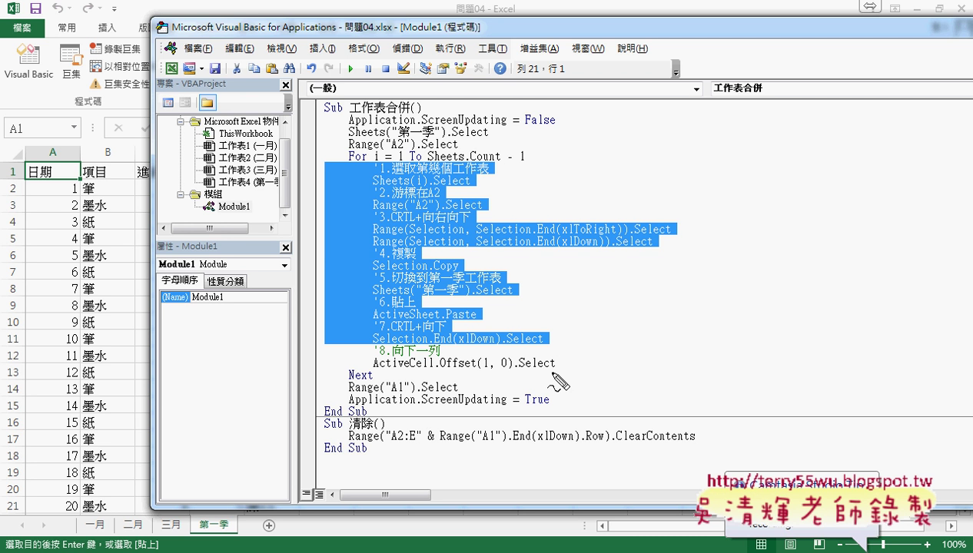
pyautogui.moveTo(552, 371)
pyautogui.mouseDown()
pyautogui.moveTo(466, 371)
pyautogui.moveTo(553, 370)
pyautogui.mouseUp()
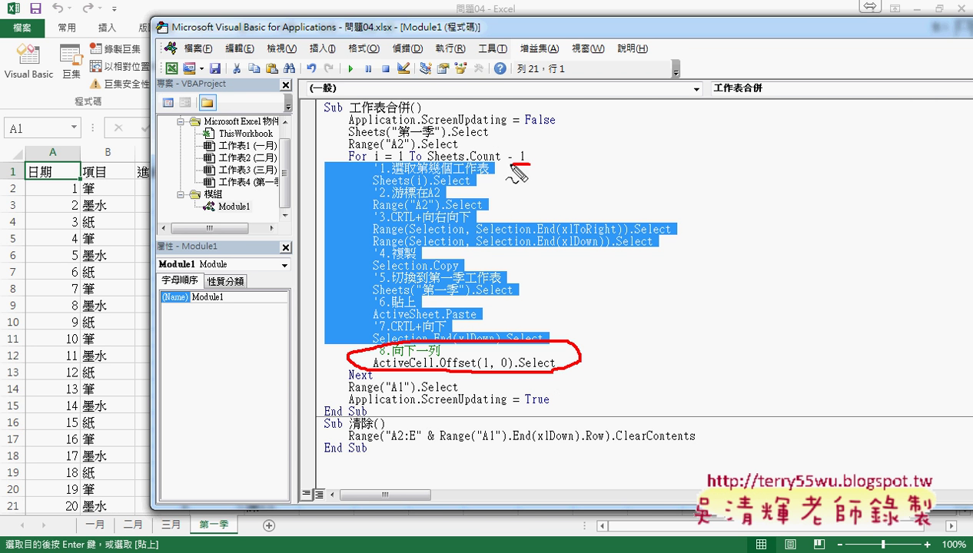
pyautogui.moveTo(527, 161); pyautogui.dragTo(345, 165)
pyautogui.moveTo(501, 162); pyautogui.dragTo(526, 161)
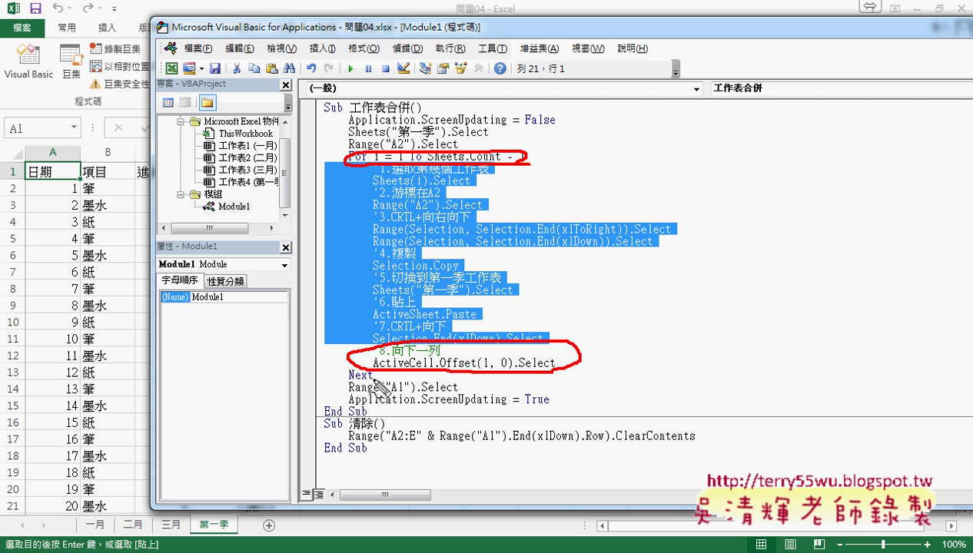
pyautogui.moveTo(378, 378); pyautogui.dragTo(372, 378)
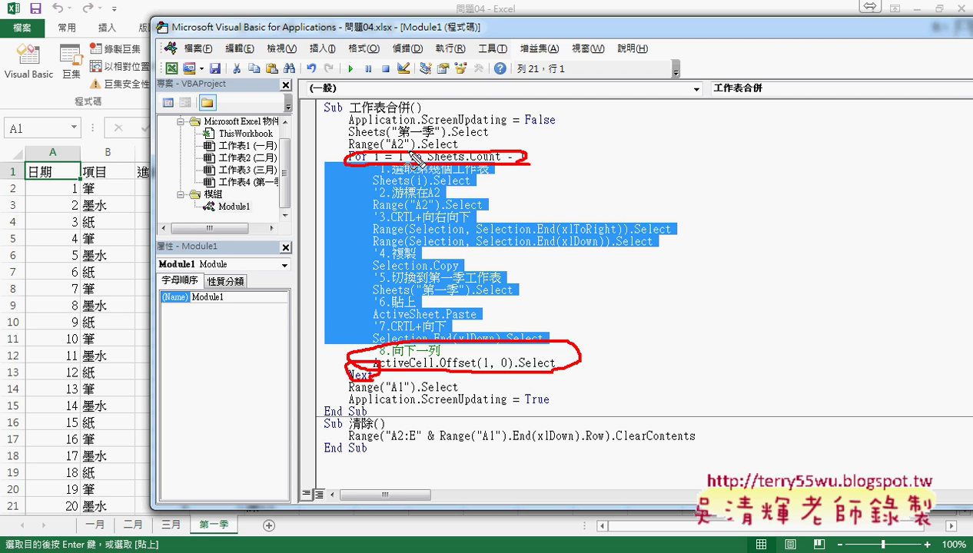
pyautogui.moveTo(348, 152)
pyautogui.mouseDown()
pyautogui.moveTo(378, 135)
pyautogui.moveTo(385, 144)
pyautogui.mouseUp()
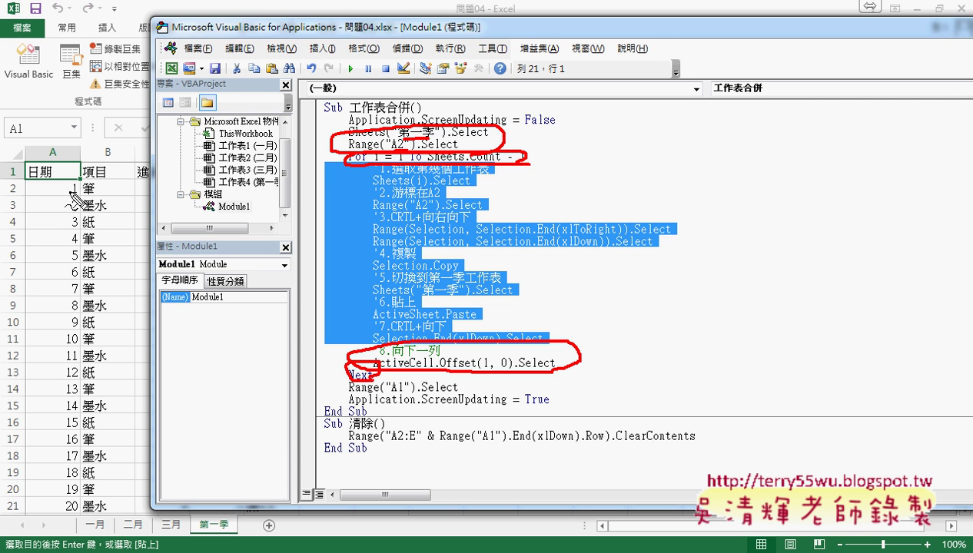
pyautogui.moveTo(57, 196)
pyautogui.mouseDown()
pyautogui.moveTo(77, 183)
pyautogui.moveTo(68, 206)
pyautogui.mouseUp()
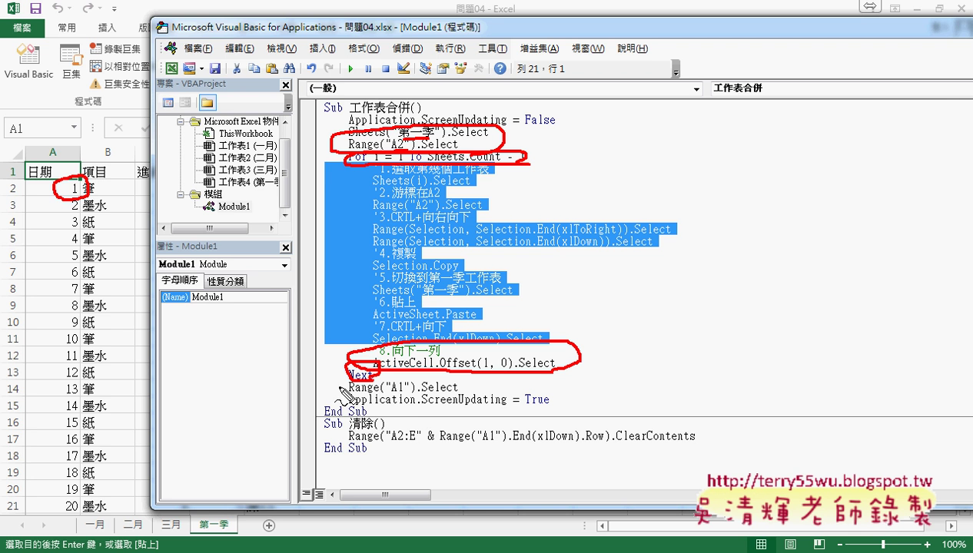
pyautogui.moveTo(335, 384); pyautogui.dragTo(355, 377)
pyautogui.moveTo(330, 115); pyautogui.dragTo(355, 106)
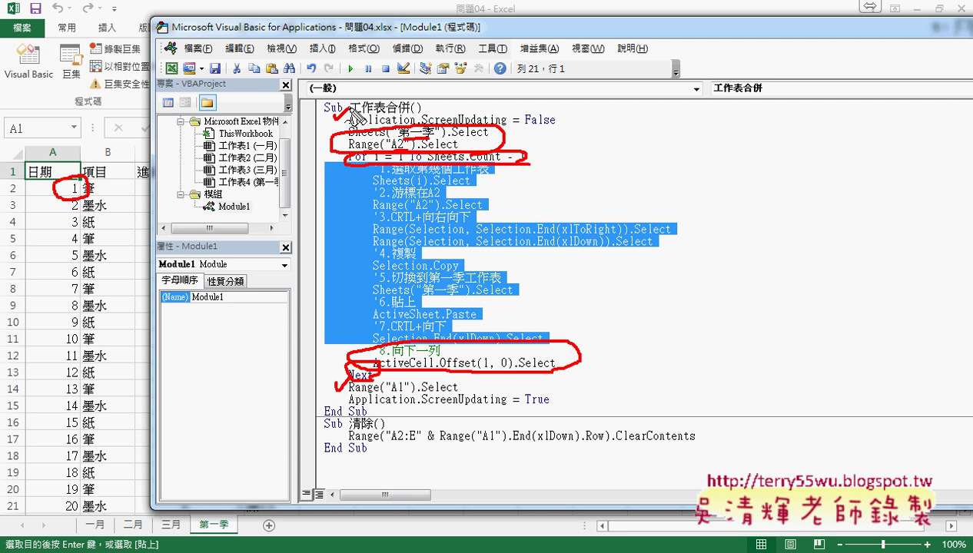
pyautogui.moveTo(336, 397)
pyautogui.mouseDown()
pyautogui.moveTo(337, 405)
pyautogui.moveTo(365, 393)
pyautogui.mouseUp()
pyautogui.press('Escape')
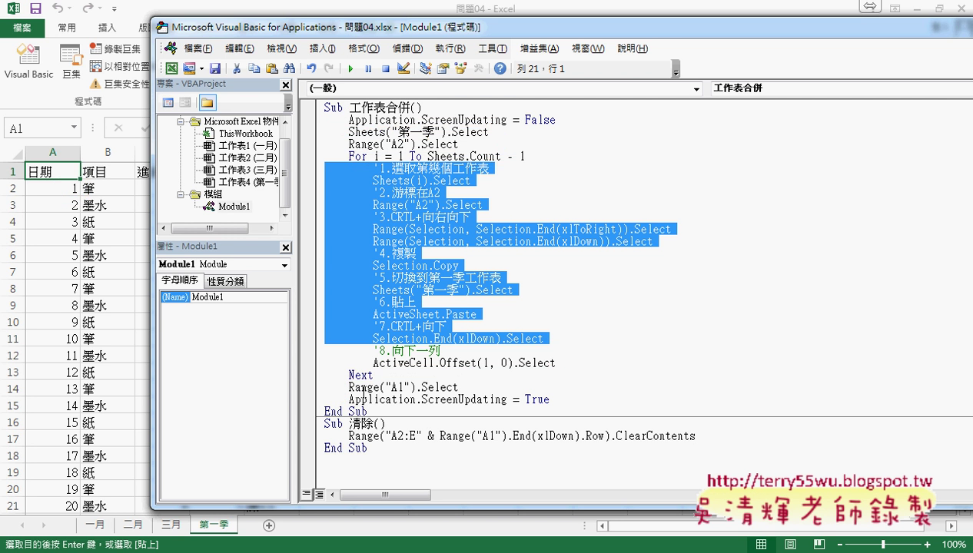
# Step: Inspect the 清除 procedure's range from A2 to the last data row, then return to Excel
pyautogui.click(517, 438)
pyautogui.moveTo(391, 436); pyautogui.dragTo(609, 437)
pyautogui.click(402, 438)
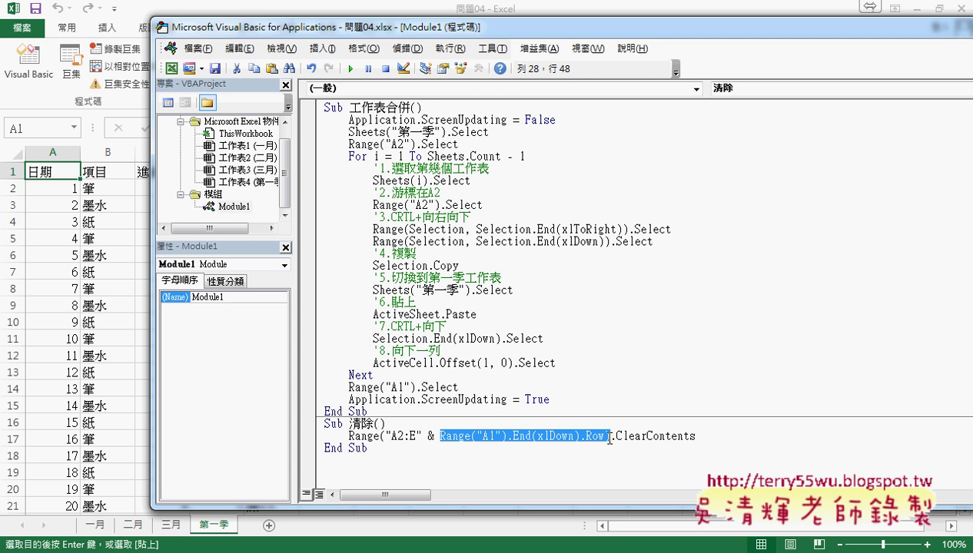
pyautogui.click(688, 438)
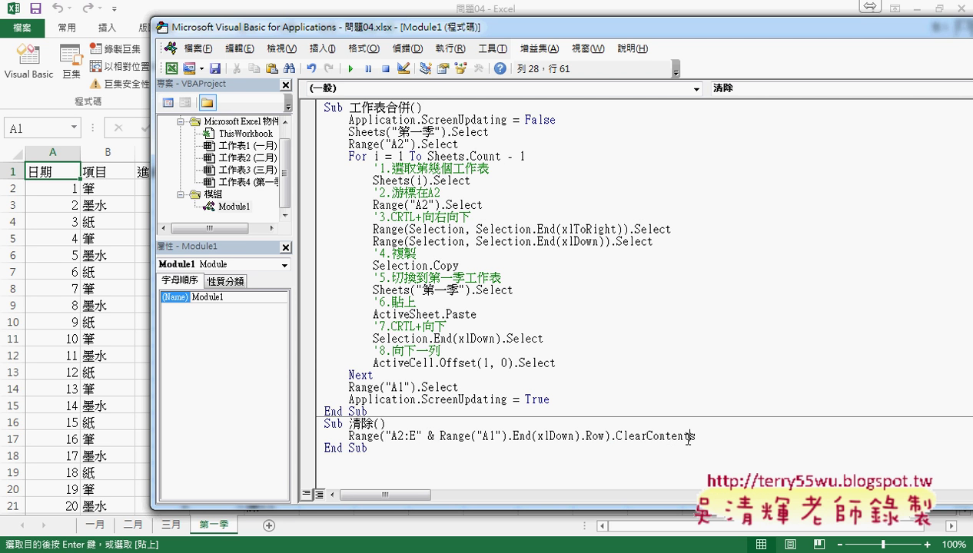
pyautogui.click(137, 281)
# Step: Clear 第一季, rerun 工作表合併, and check the first date in A2
pyautogui.click(438, 225)
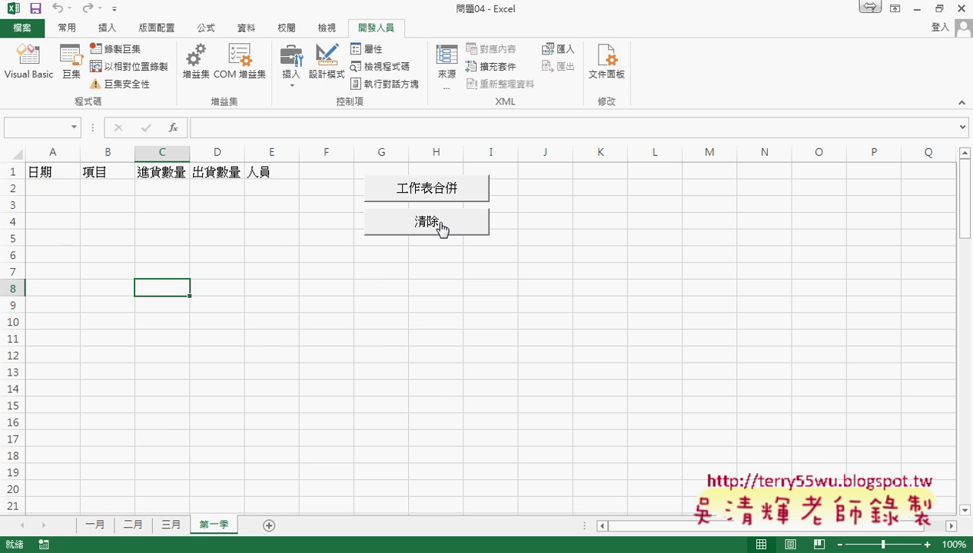
pyautogui.click(449, 192)
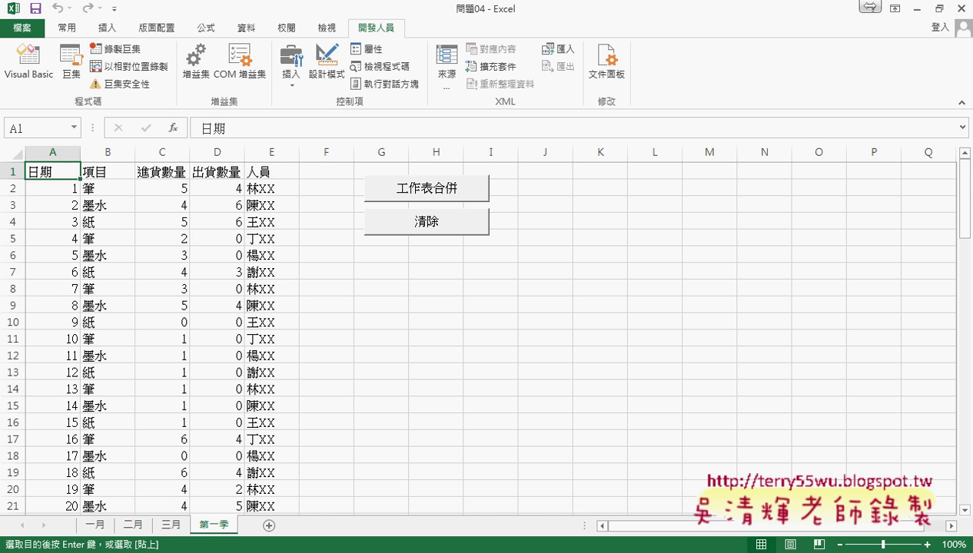
pyautogui.click(56, 193)
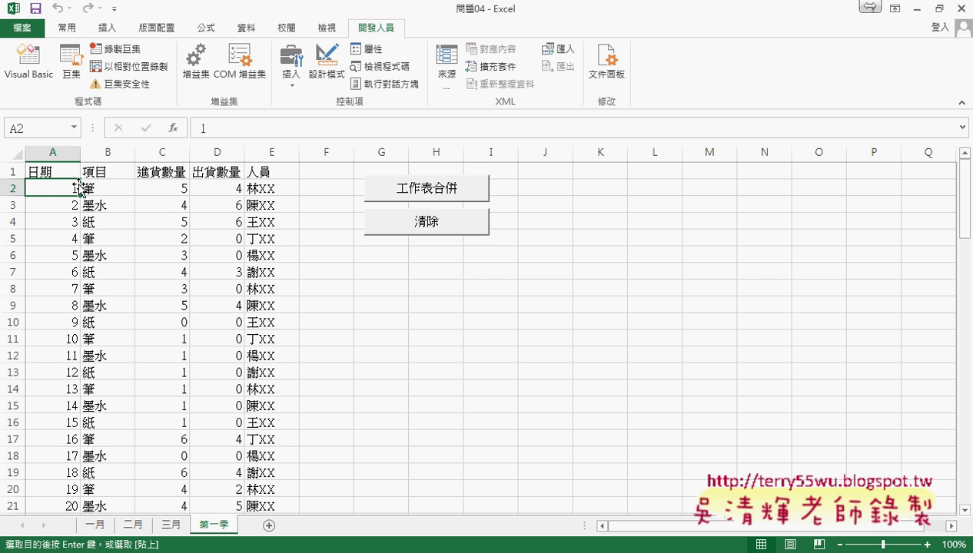
# Step: Scroll through the merged rows checking A31 and the later dates, then switch to the notes
pyautogui.scroll(-4, 67, 406)
pyautogui.scroll(-2, 71, 415)
pyautogui.click(71, 373)
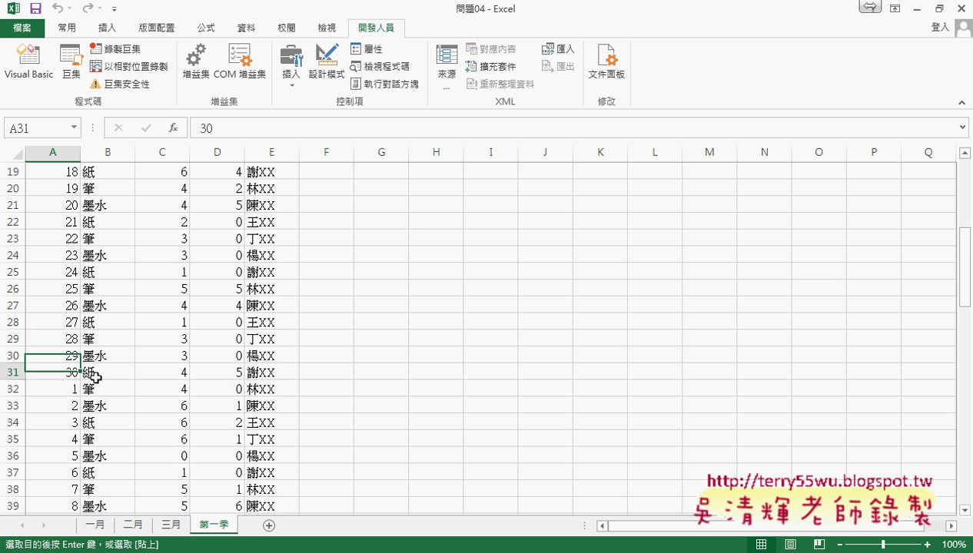
pyautogui.scroll(-3, 165, 380)
pyautogui.scroll(-4, 74, 358)
pyautogui.scroll(-4, 73, 353)
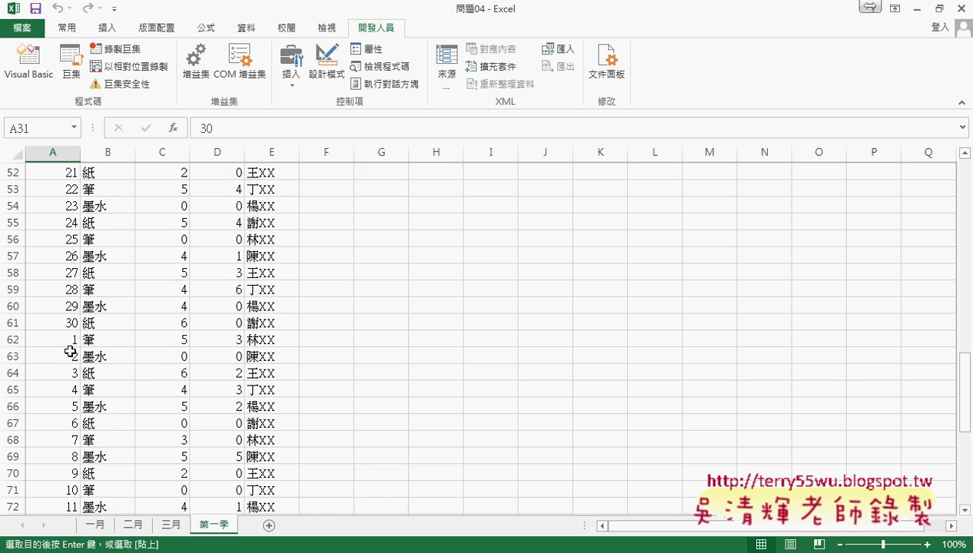
pyautogui.scroll(4, 52, 417)
pyautogui.scroll(9, 52, 417)
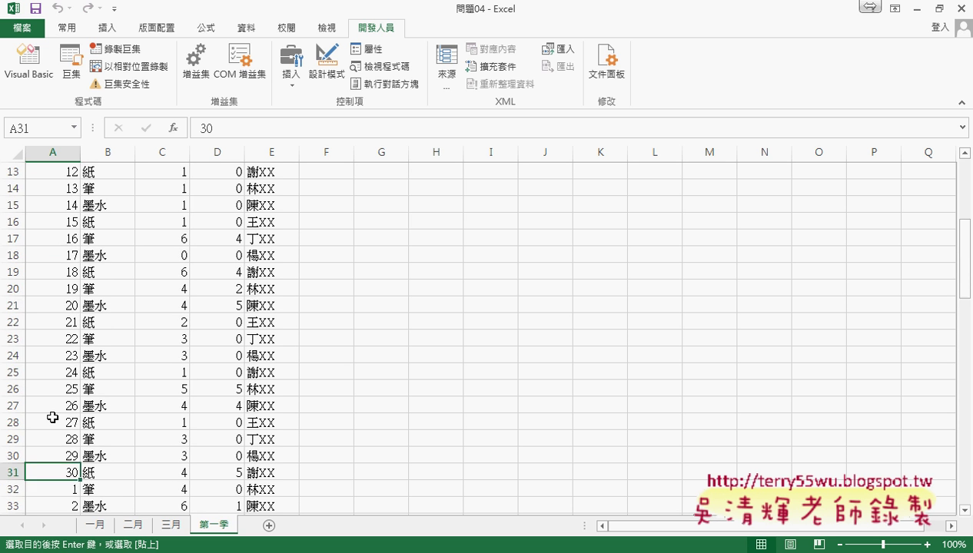
pyautogui.scroll(3, 65, 269)
pyautogui.scroll(1, 65, 256)
pyautogui.click(54, 192)
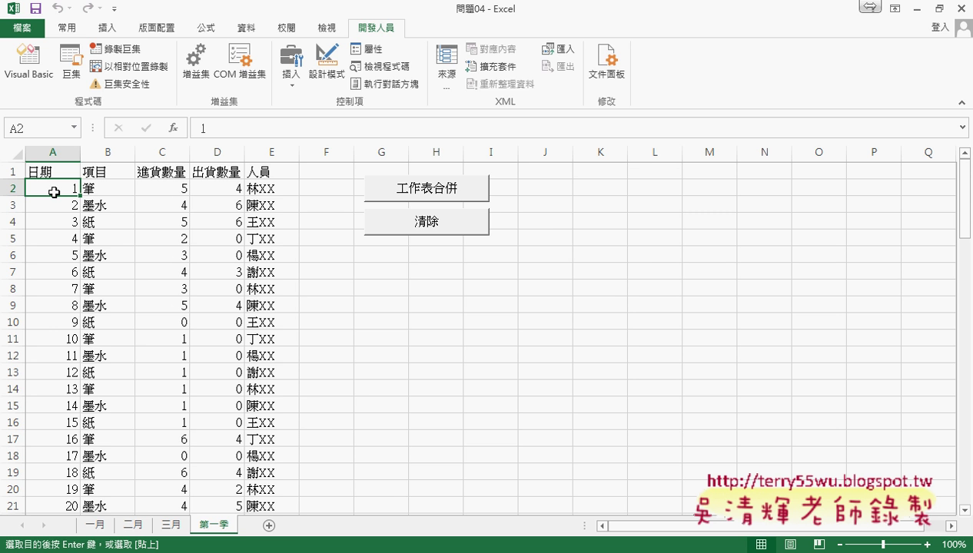
pyautogui.hotkey('alt', 'Tab')
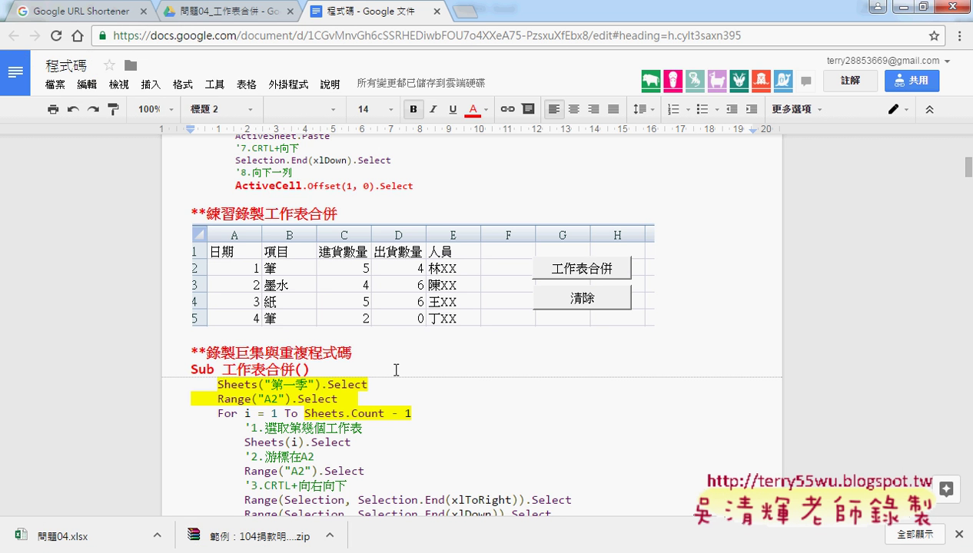
# Step: Scroll the notes past Sub 清除 to the 如何處理月份資料問題 heading and its result table
pyautogui.scroll(-4, 396, 370)
pyautogui.scroll(-5, 396, 369)
pyautogui.scroll(2, 398, 359)
pyautogui.scroll(4, 398, 358)
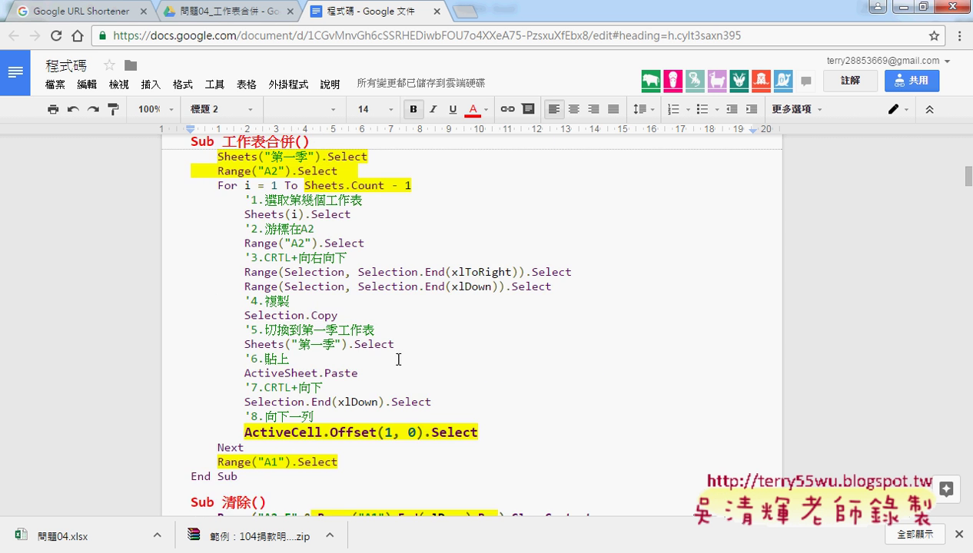
pyautogui.moveTo(191, 139); pyautogui.dragTo(192, 135)
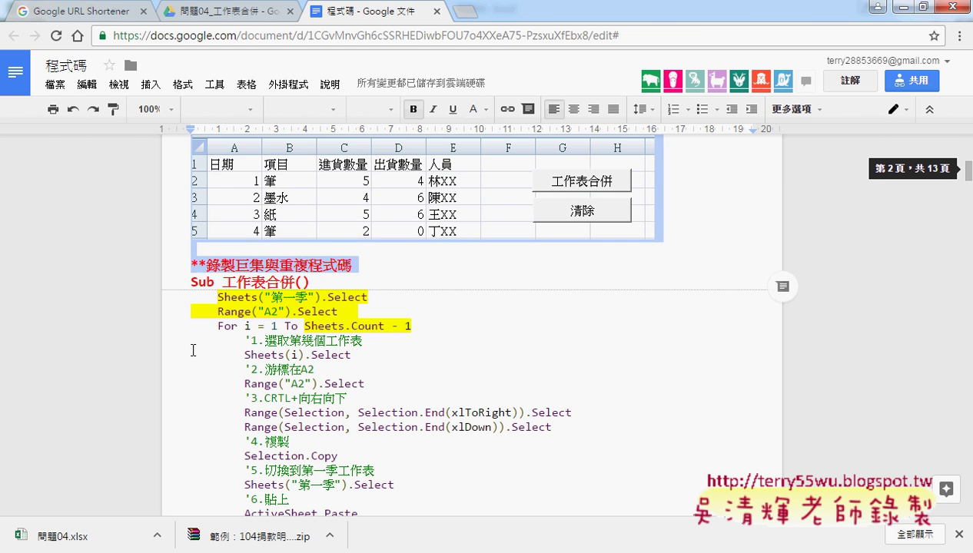
pyautogui.moveTo(190, 282); pyautogui.dragTo(244, 369)
pyautogui.scroll(-3, 244, 396)
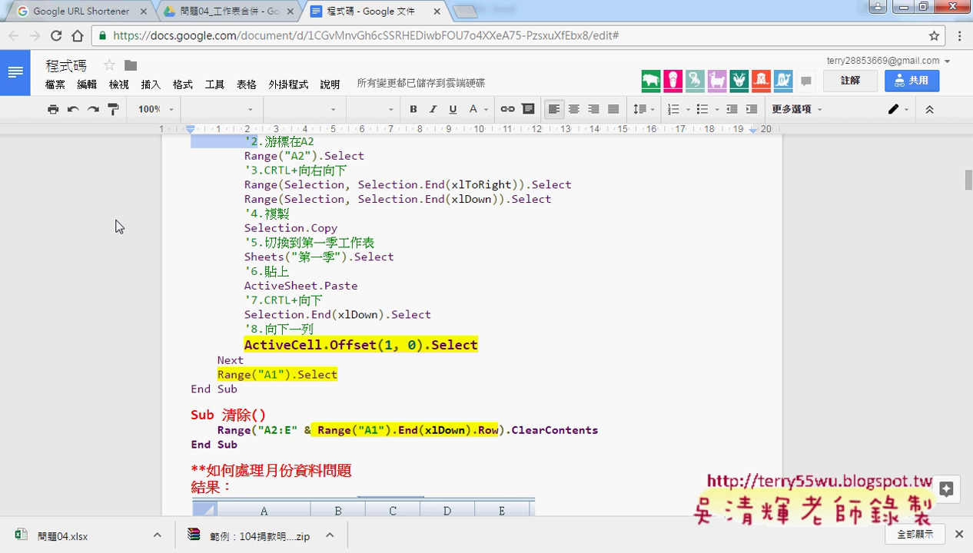
pyautogui.scroll(-3, 151, 254)
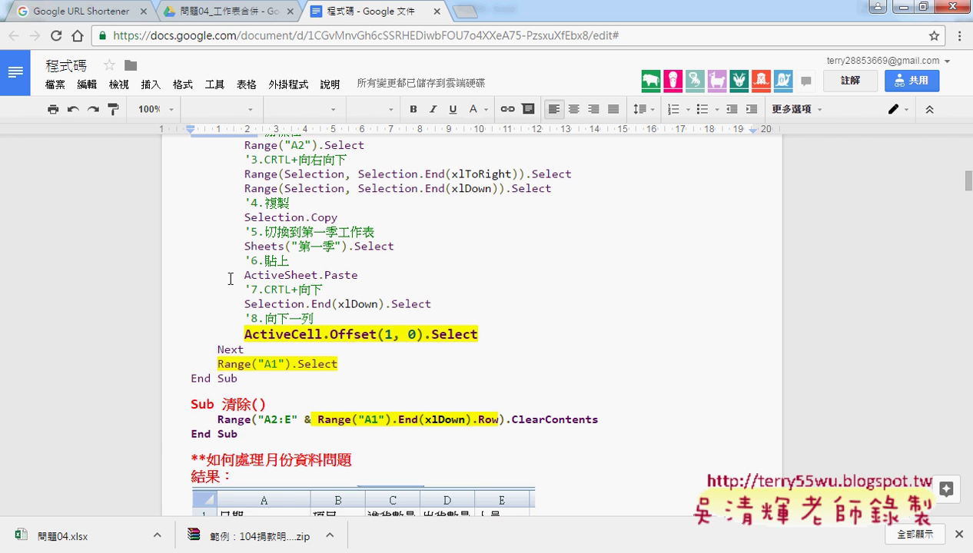
pyautogui.click(284, 202)
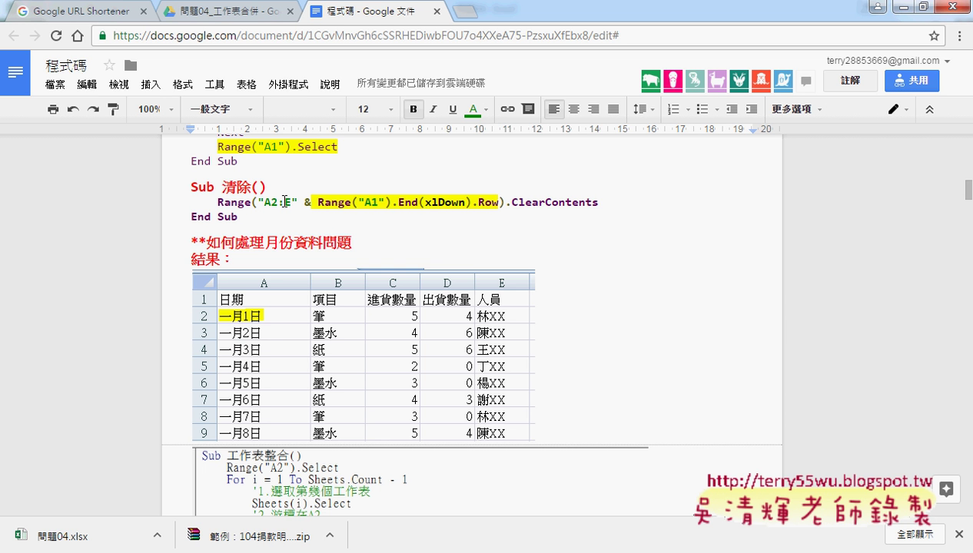
pyautogui.scroll(-2, 665, 295)
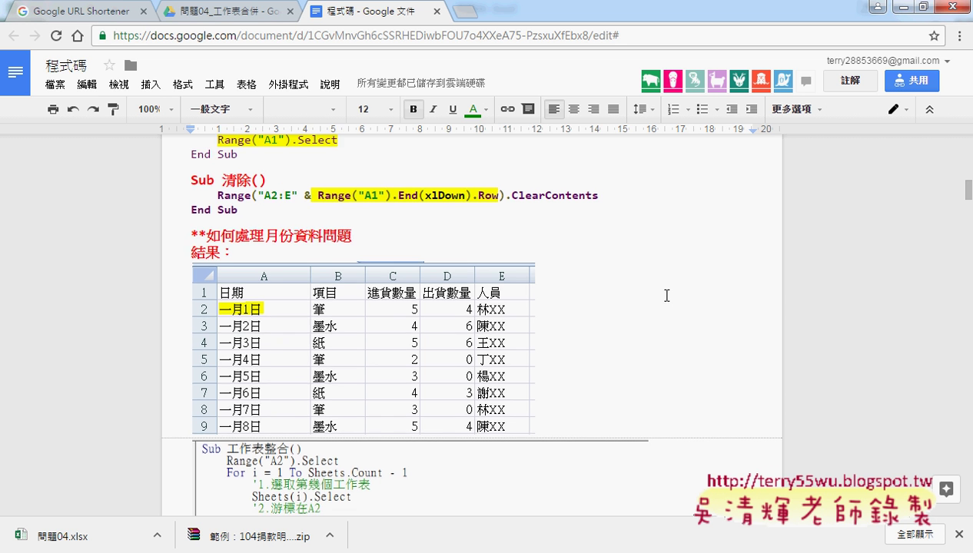
pyautogui.scroll(1, 665, 295)
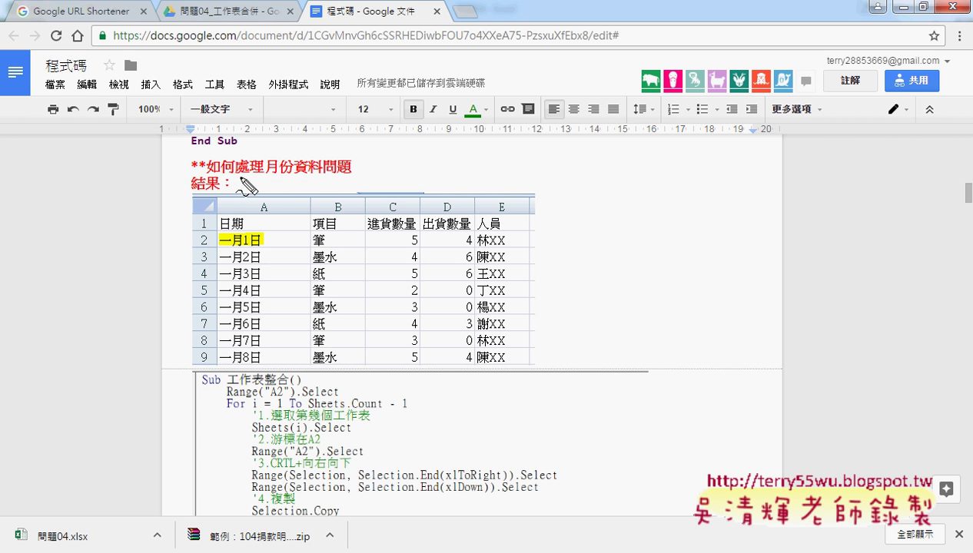
# Step: Underline the month-data heading and circle the column A dates in the result table
pyautogui.moveTo(241, 177); pyautogui.dragTo(350, 172)
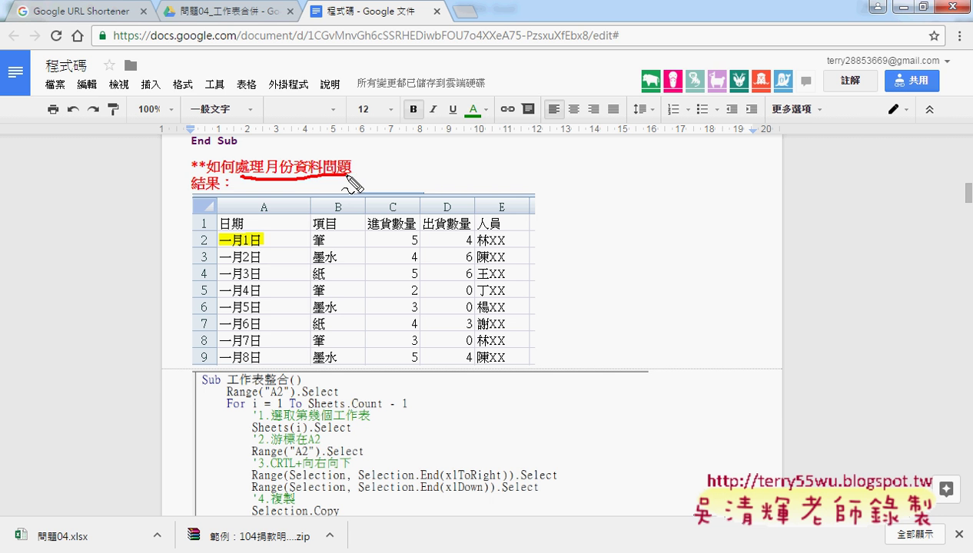
pyautogui.moveTo(235, 370)
pyautogui.mouseDown()
pyautogui.moveTo(228, 245)
pyautogui.moveTo(234, 373)
pyautogui.mouseUp()
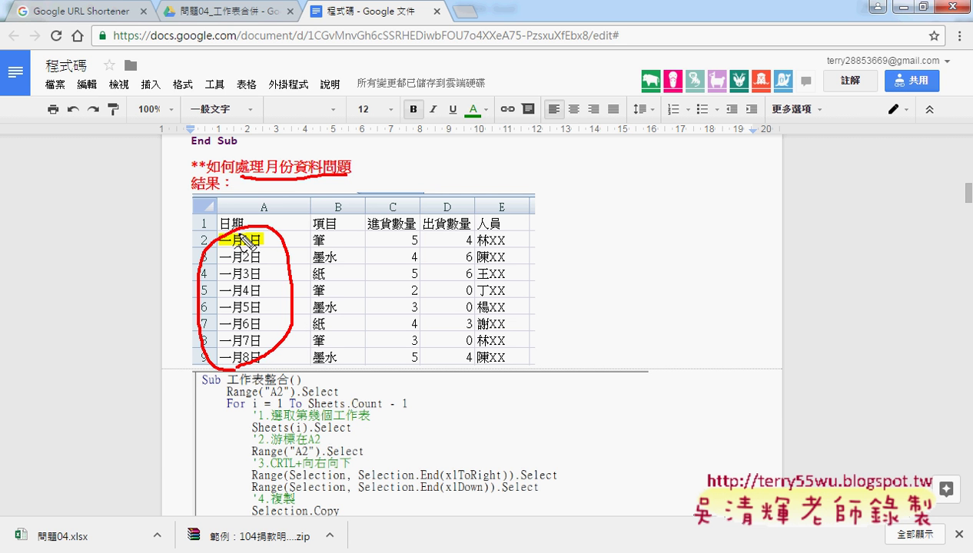
pyautogui.moveTo(239, 229); pyautogui.dragTo(240, 372)
pyautogui.moveTo(250, 230); pyautogui.dragTo(250, 375)
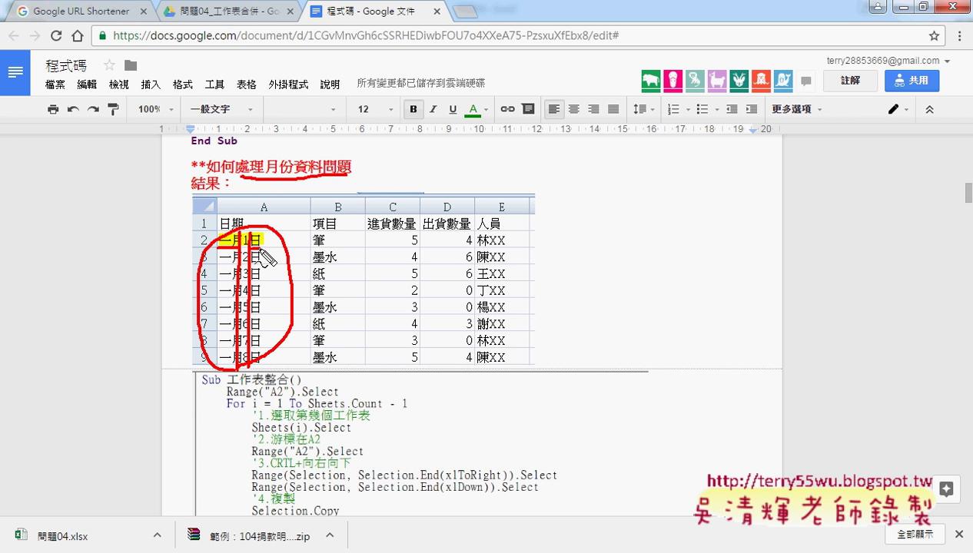
# Step: Clear the pen annotations and bring the VBA editor back to the front
pyautogui.press('Escape')
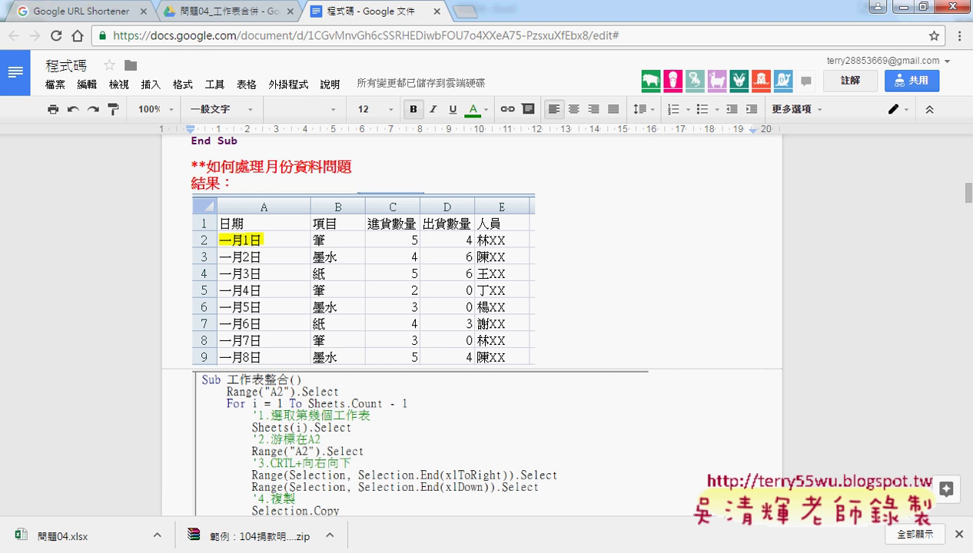
pyautogui.moveTo(311, 470)
pyautogui.click(278, 480)
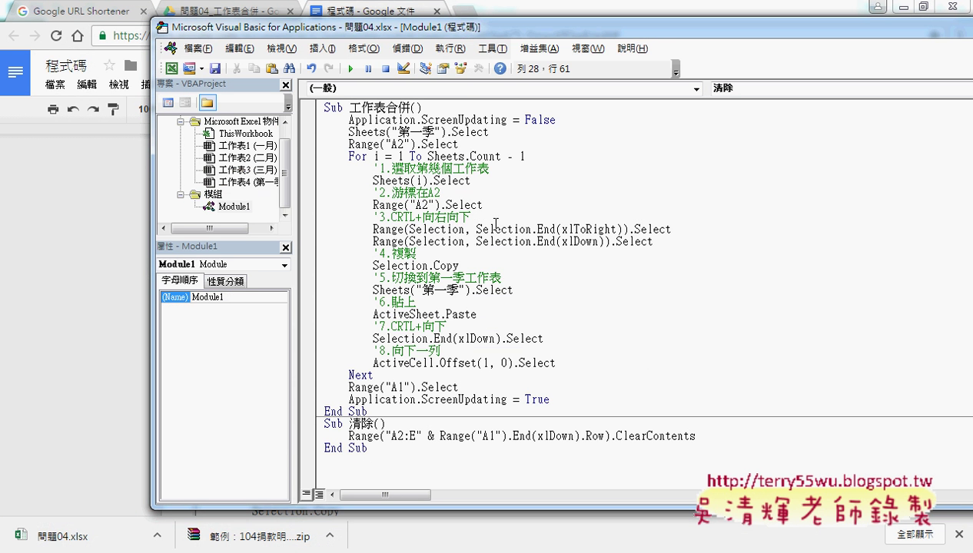
# Step: Hide Chrome, move the VBA editor aside, and run Sub 清除 to clear 第一季
pyautogui.click(899, 7)
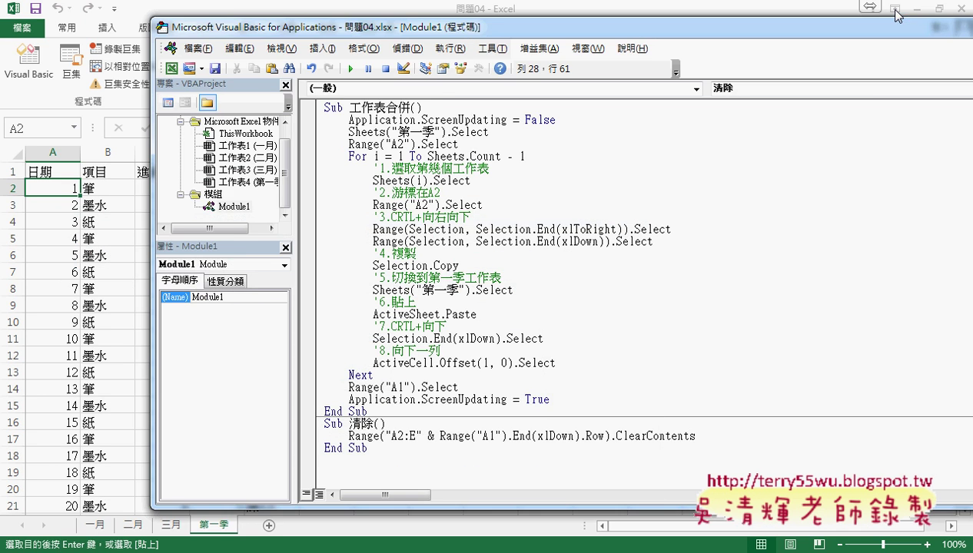
pyautogui.moveTo(451, 32); pyautogui.dragTo(623, 35)
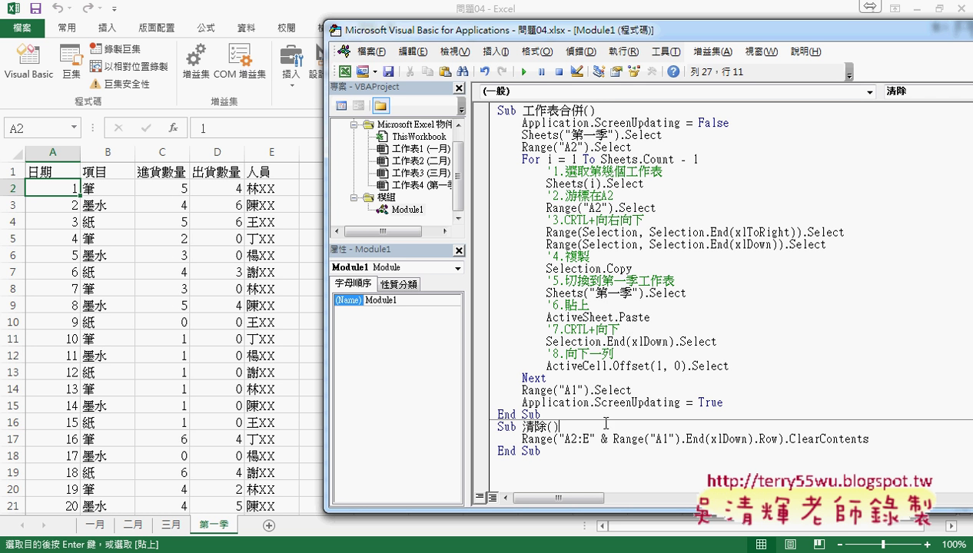
pyautogui.click(600, 437)
pyautogui.click(525, 72)
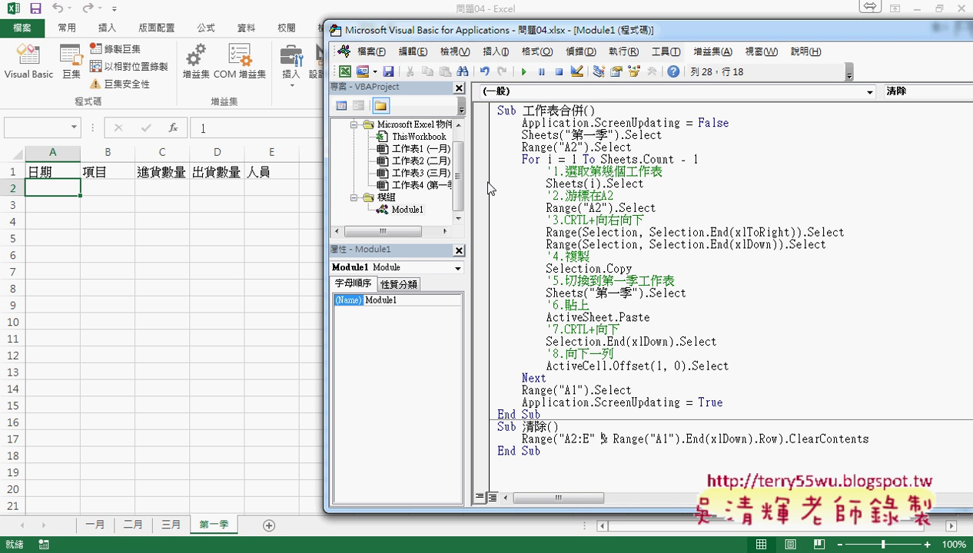
# Step: Step through the 清除 macro with F8 until it finishes clearing the sheet
pyautogui.press('F8')
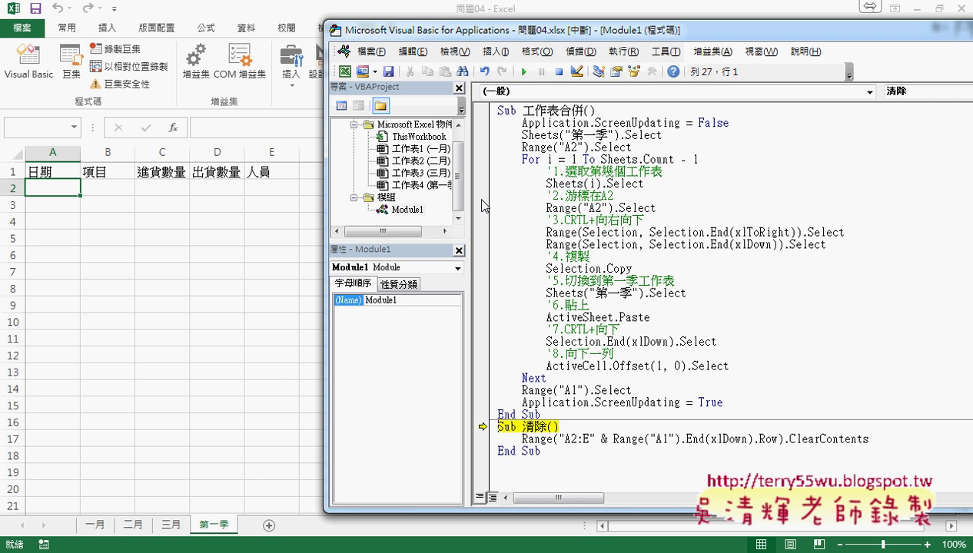
pyautogui.press('F8')
pyautogui.press('F8')
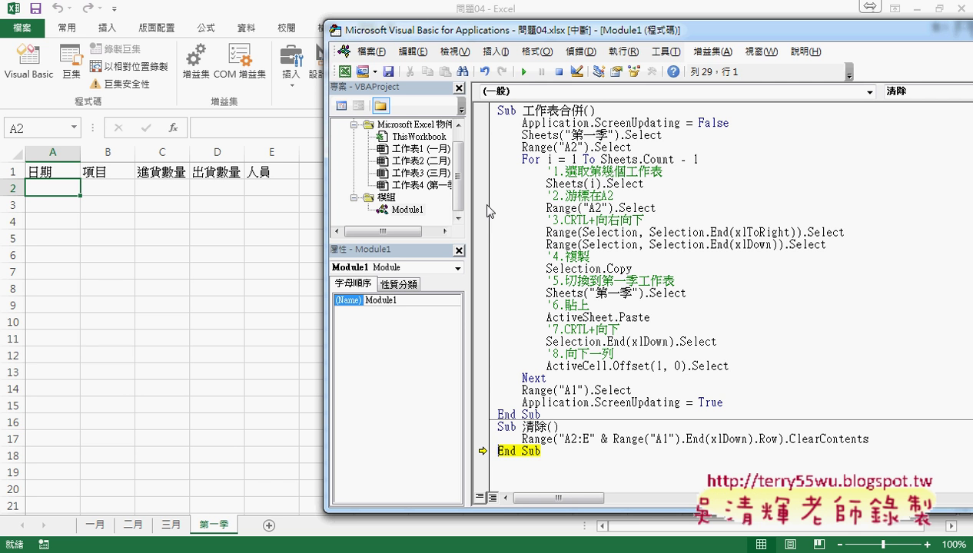
pyautogui.press('F8')
pyautogui.click(523, 215)
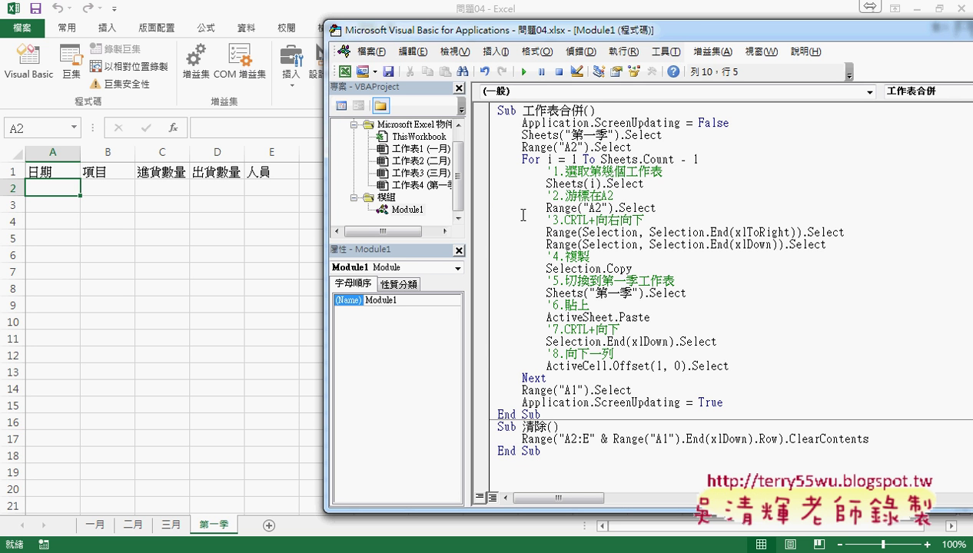
pyautogui.press('F8')
# Step: Step through 工作表合併 to copy 一月's A2:E21 rows and return to 第一季
pyautogui.press('F8')
pyautogui.press('F8')
pyautogui.press('F8')
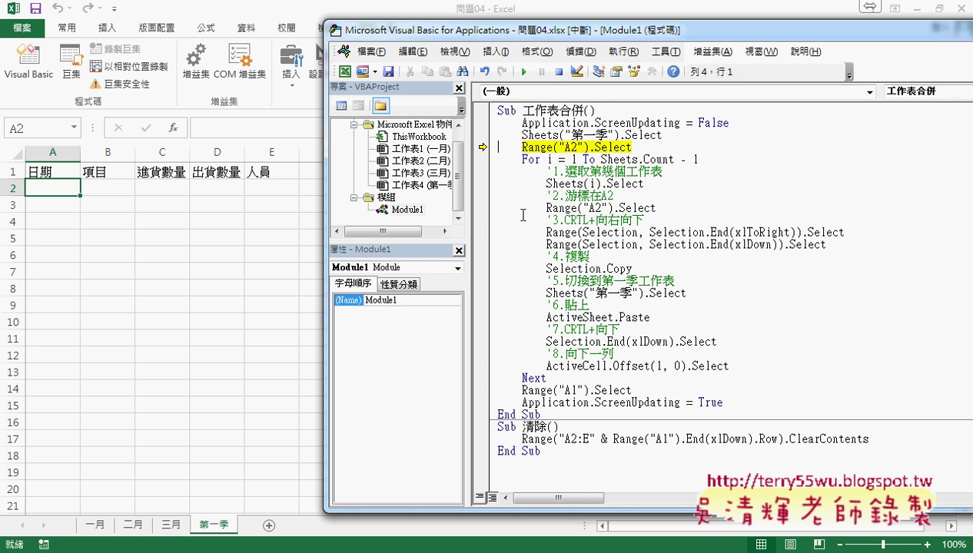
pyautogui.press('F8')
pyautogui.press('F8')
pyautogui.press('F8')
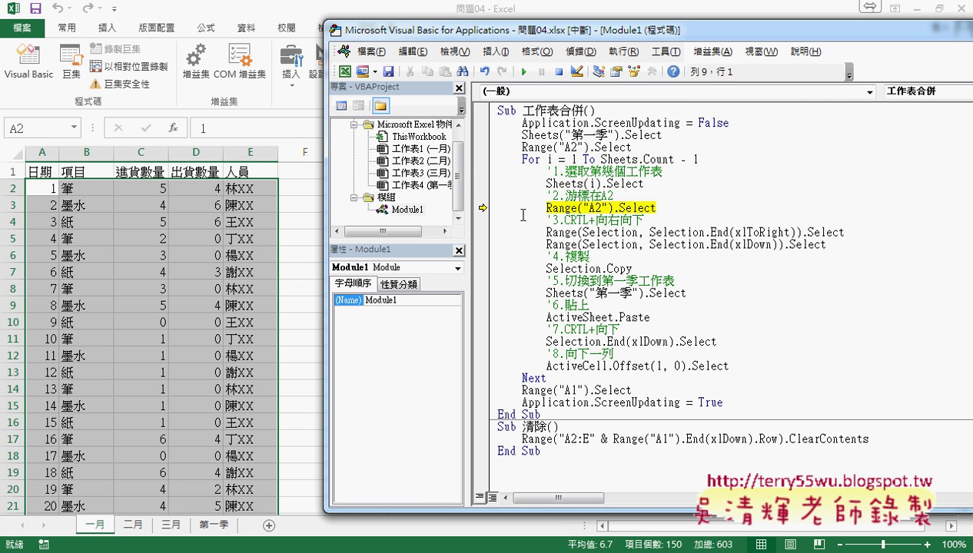
pyautogui.press('F8')
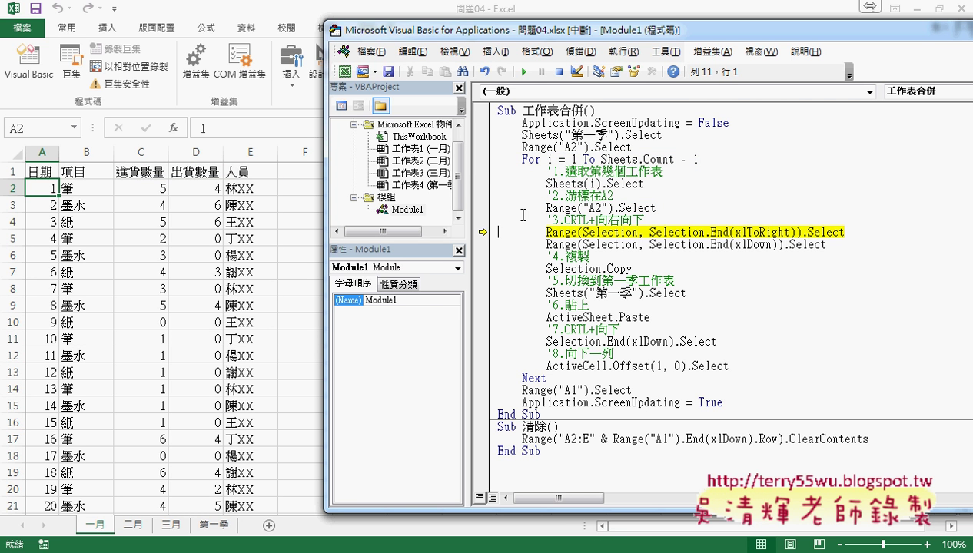
pyautogui.press('F8')
pyautogui.press('F8')
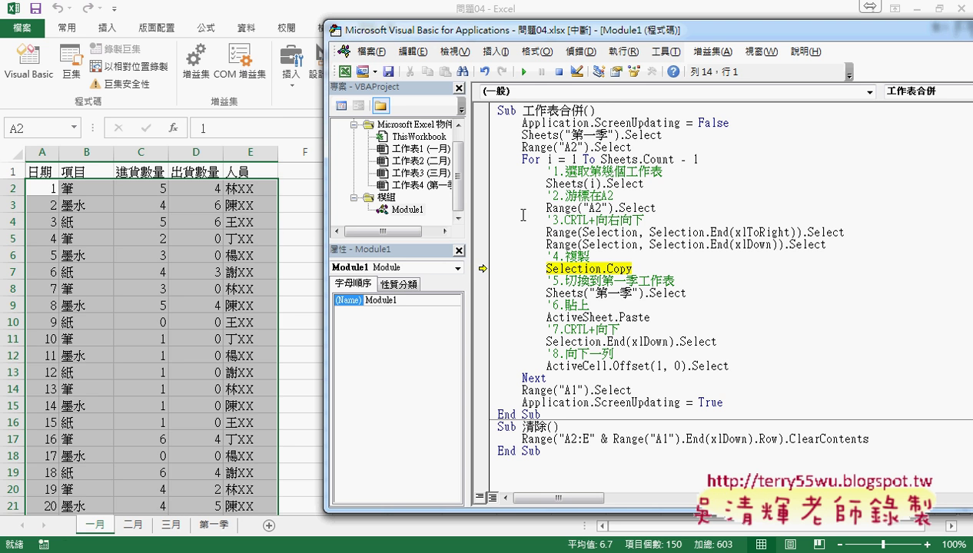
pyautogui.press('F8')
pyautogui.press('F8')
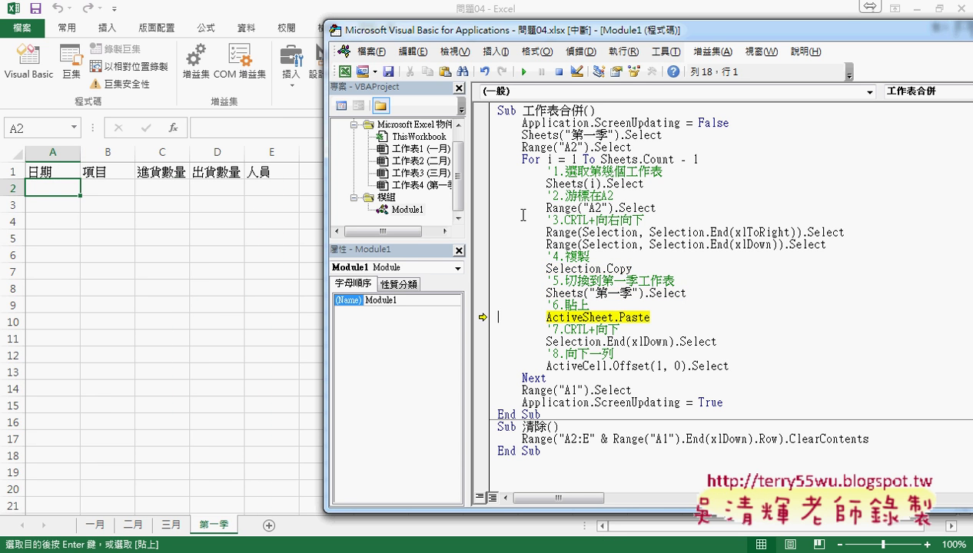
pyautogui.press('F8')
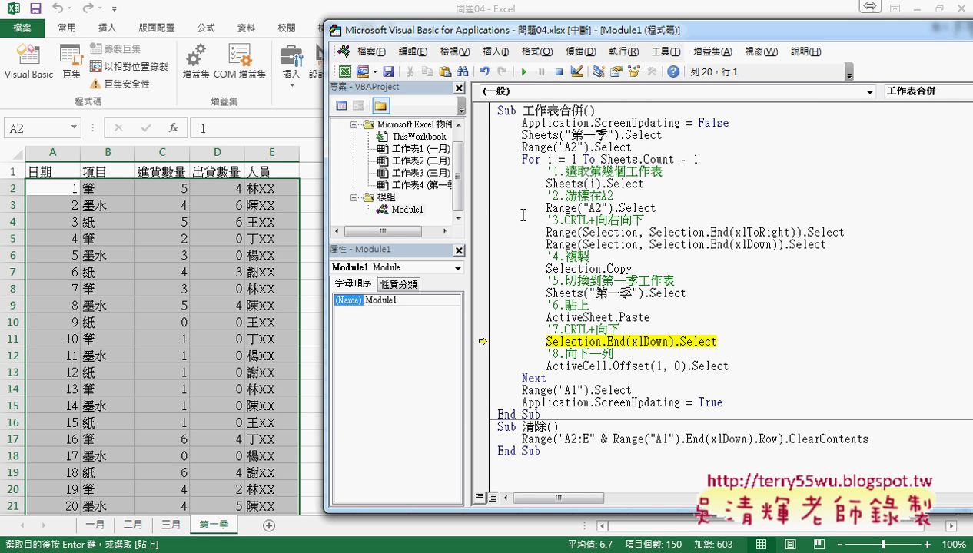
# Step: Insert a For j = 2 To Range("A2").End(xlDown).Row line after the paste statement
pyautogui.click(651, 317)
pyautogui.press('Return')
pyautogui.press('Return')
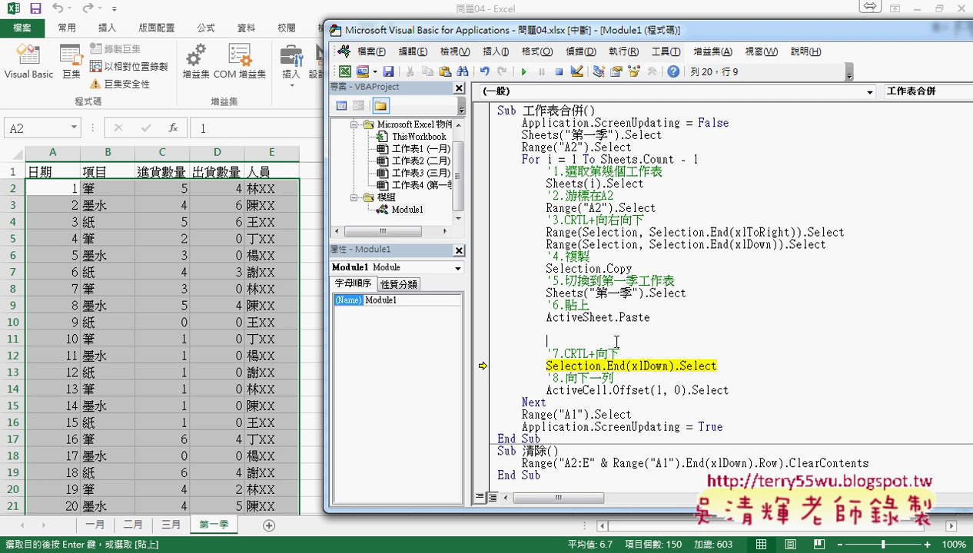
pyautogui.click(576, 332)
pyautogui.write('f')
pyautogui.write('or')
pyautogui.press('Left')
pyautogui.press('Left')
pyautogui.press('Left')
pyautogui.press('Return')
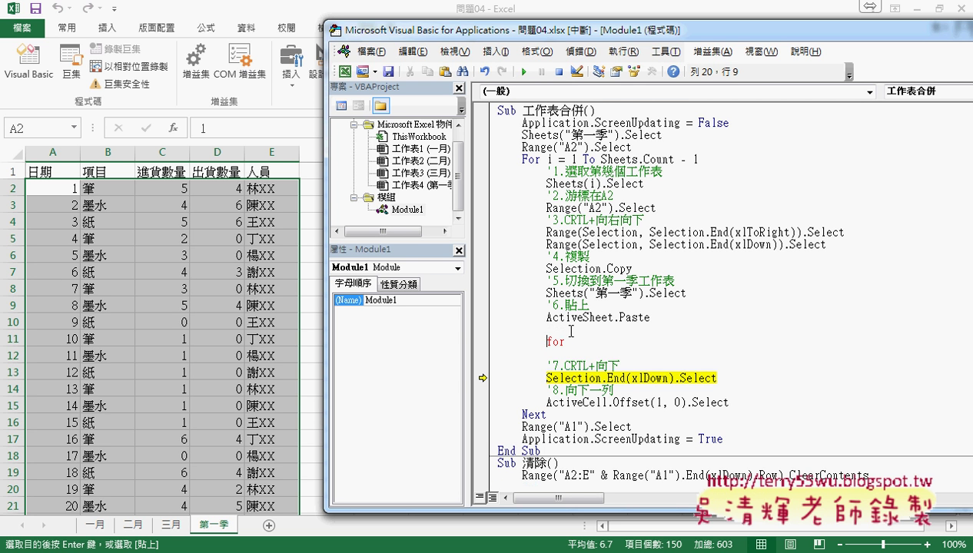
pyautogui.press('Right')
pyautogui.press('Right')
pyautogui.press('Right')
pyautogui.write('j')
pyautogui.write('=2 ')
pyautogui.write('to ')
pyautogui.write('range')
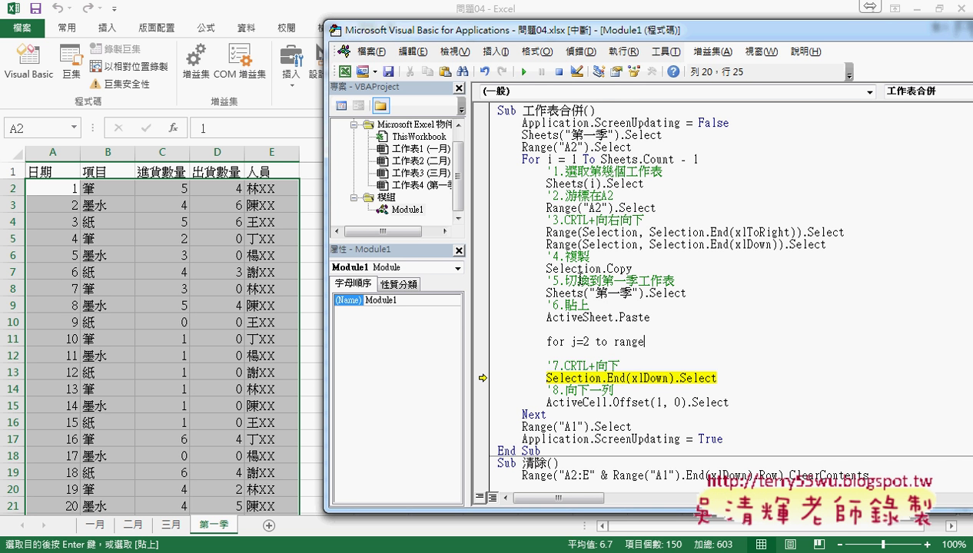
pyautogui.write('("A')
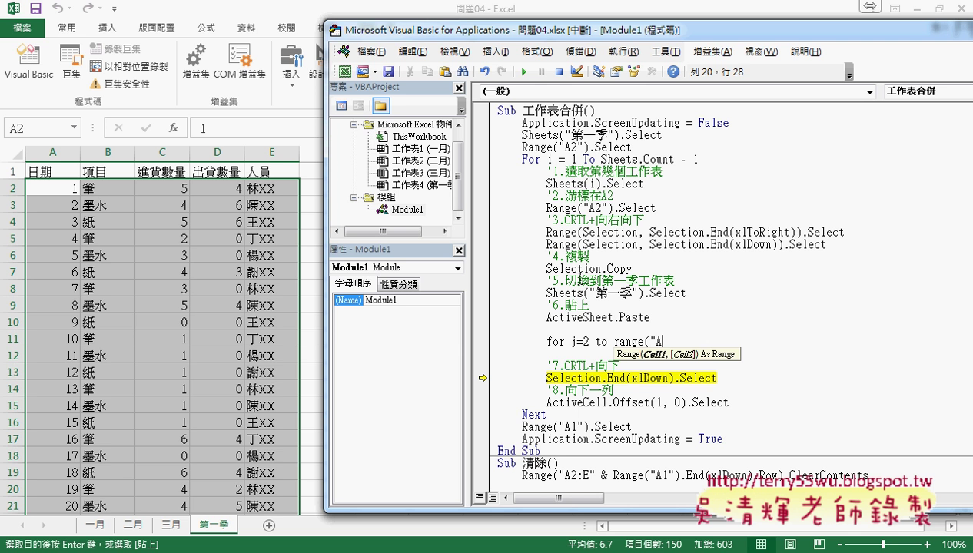
pyautogui.write('2"')
pyautogui.write(').e')
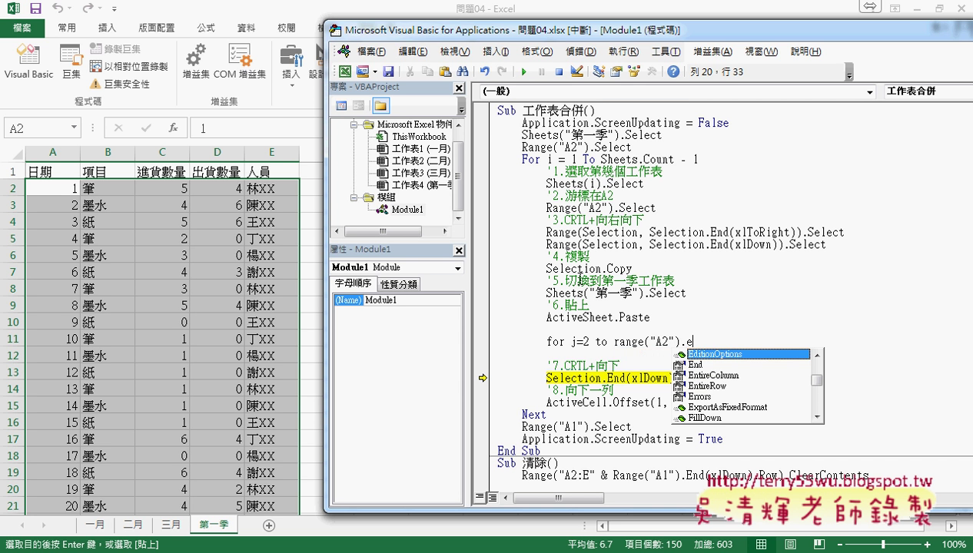
pyautogui.write('nd (xl')
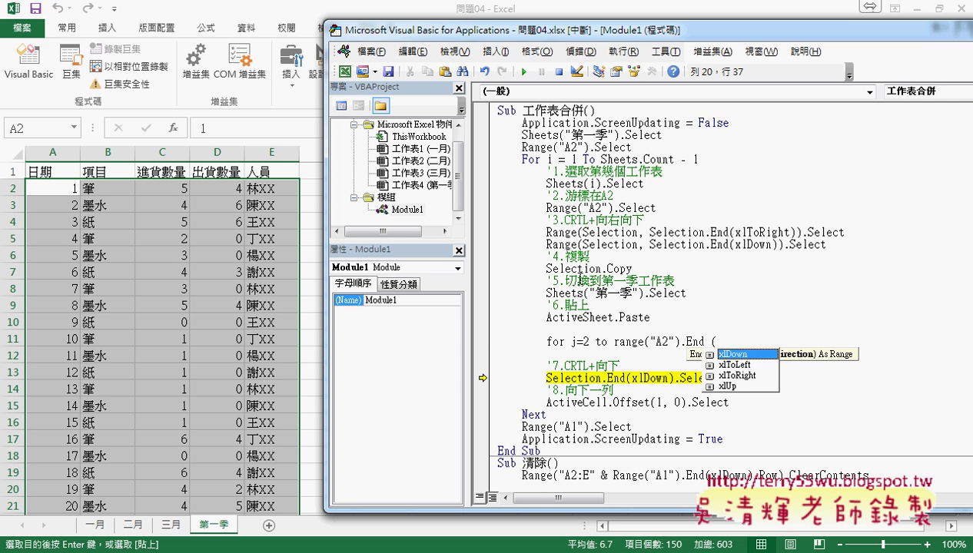
pyautogui.write('D ).r')
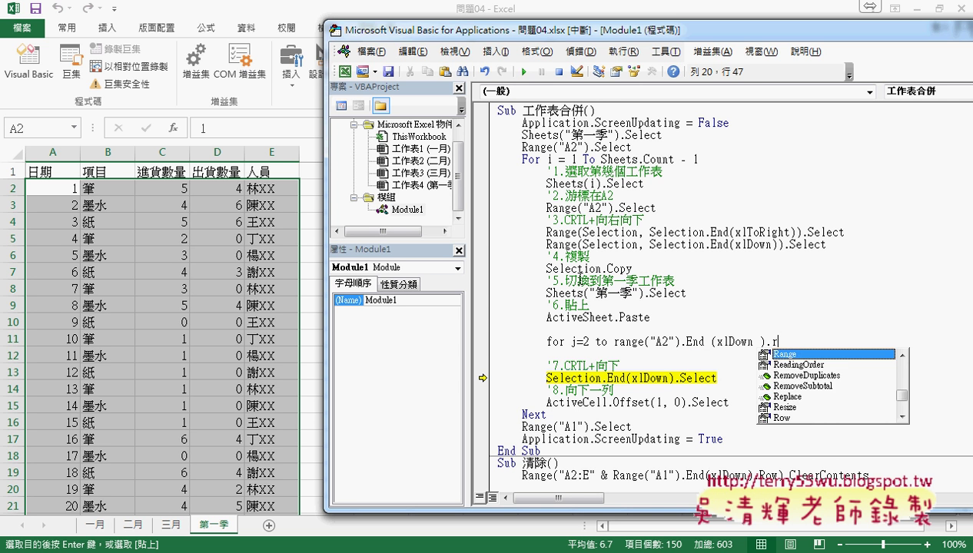
pyautogui.write('ow')
pyautogui.press('Return')
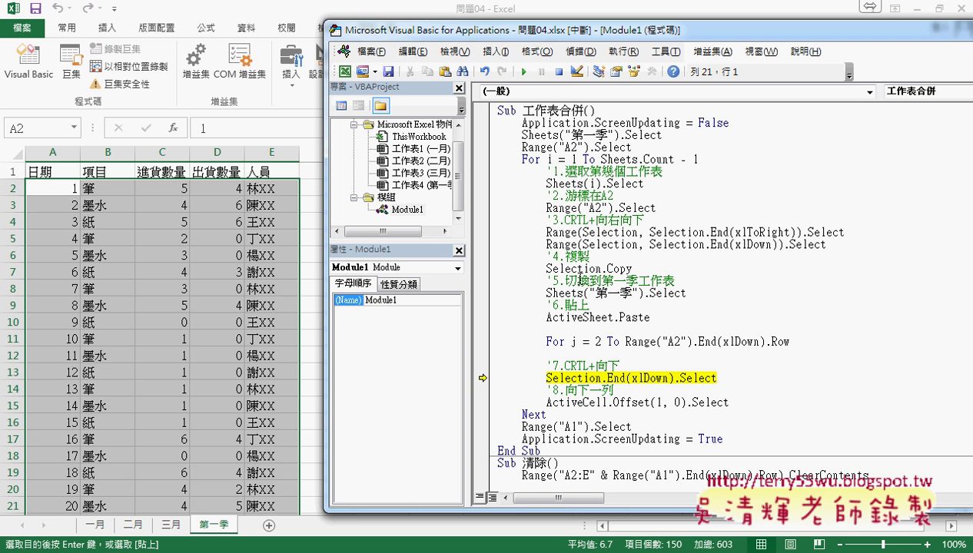
# Step: Close the new loop with Next, leaving an empty line for its body
pyautogui.press('Tab')
pyautogui.press('Tab')
pyautogui.press('Return')
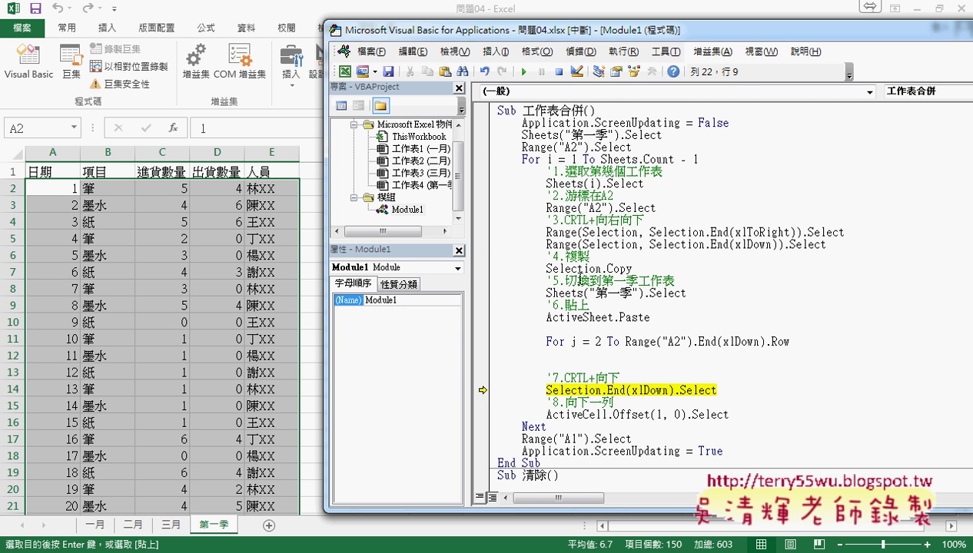
pyautogui.write('next')
pyautogui.press('Up')
# Step: Start the loop body as Cells(j, "A") = Sheets(i).Name & Cells(j, "A")
pyautogui.write('cells')
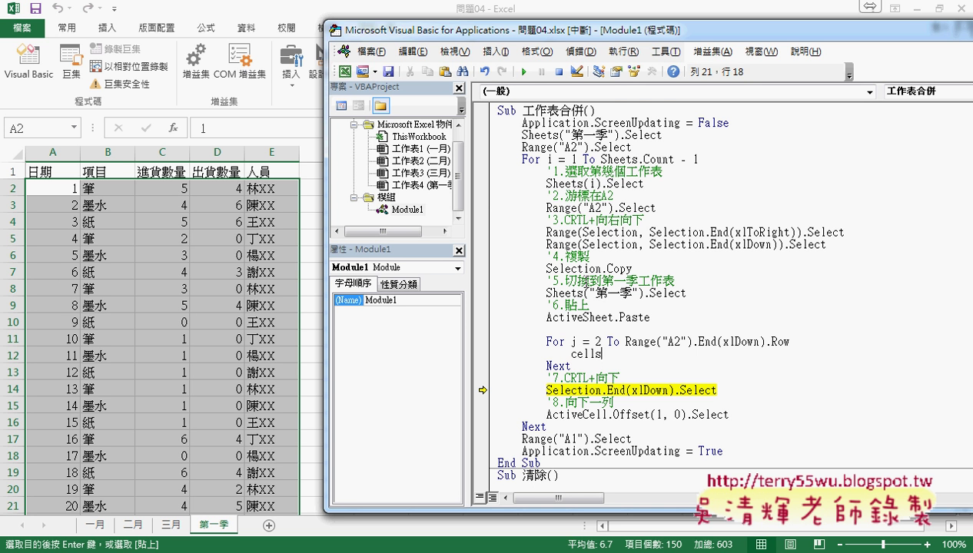
pyautogui.write('(')
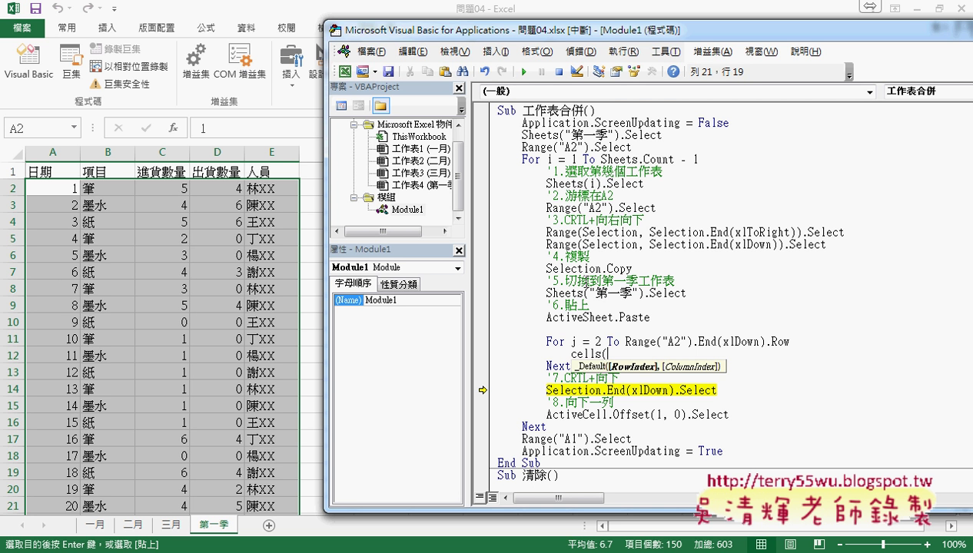
pyautogui.write('j,"')
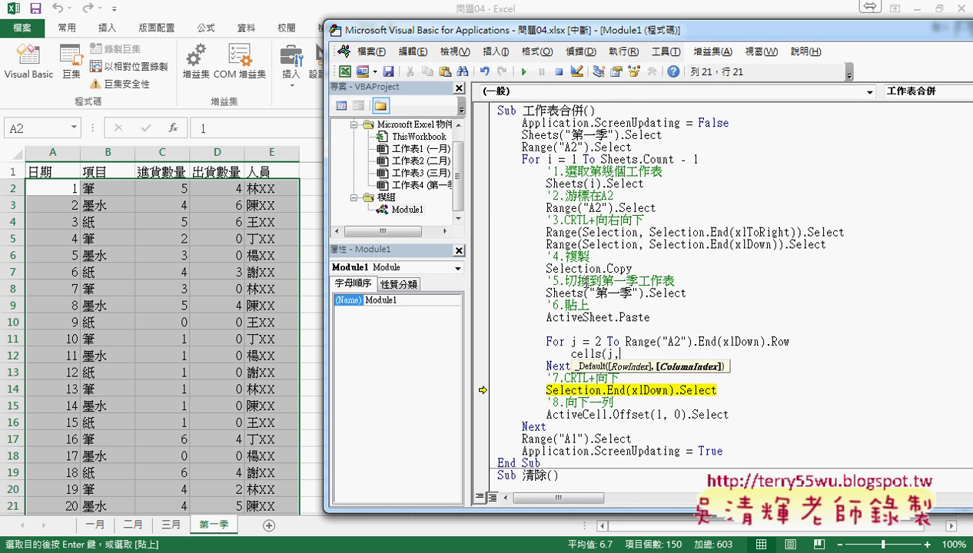
pyautogui.write('A"')
pyautogui.write(')')
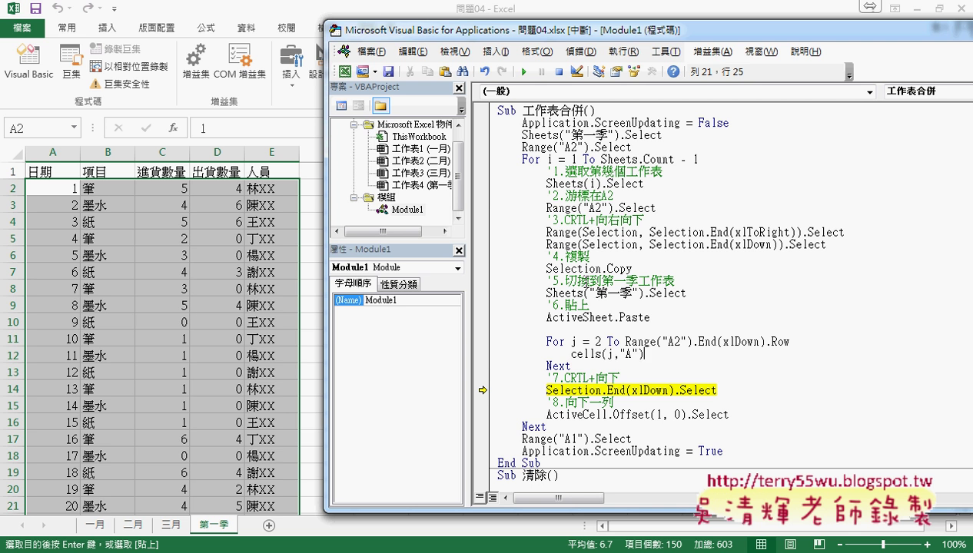
pyautogui.write('=')
pyautogui.moveTo(570, 354); pyautogui.dragTo(642, 355)
pyautogui.hotkey('ctrl', 'c')
pyautogui.click(669, 355)
pyautogui.hotkey('ctrl', 'v')
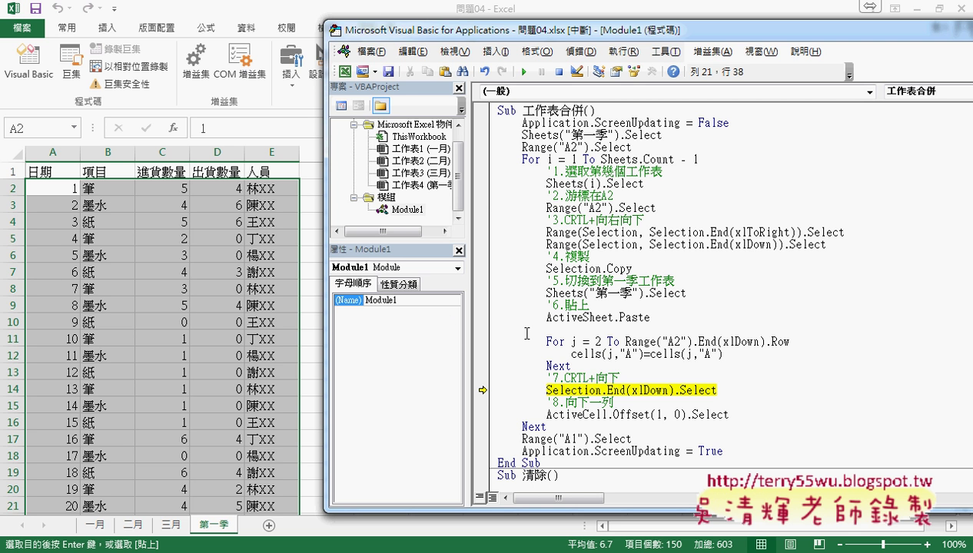
pyautogui.click(650, 354)
pyautogui.write('sheet')
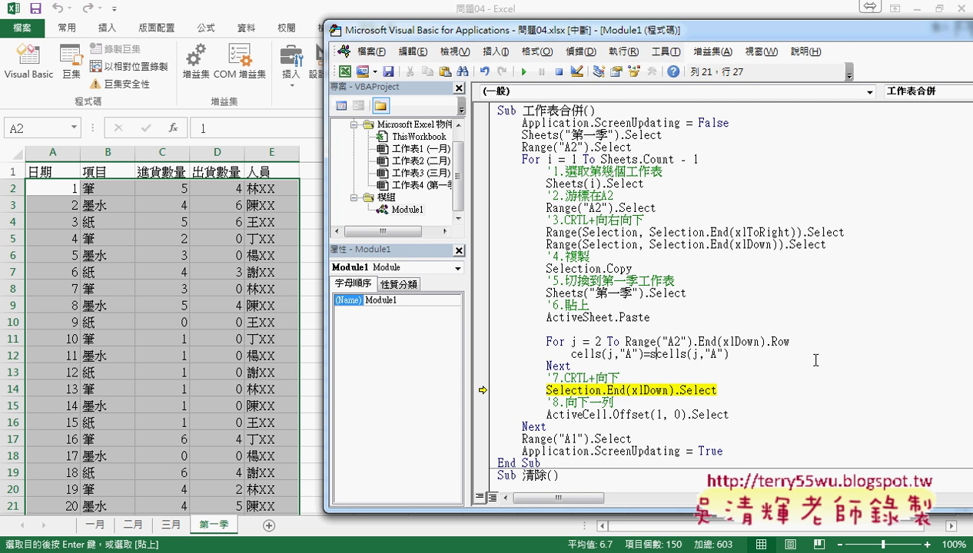
pyautogui.write('s')
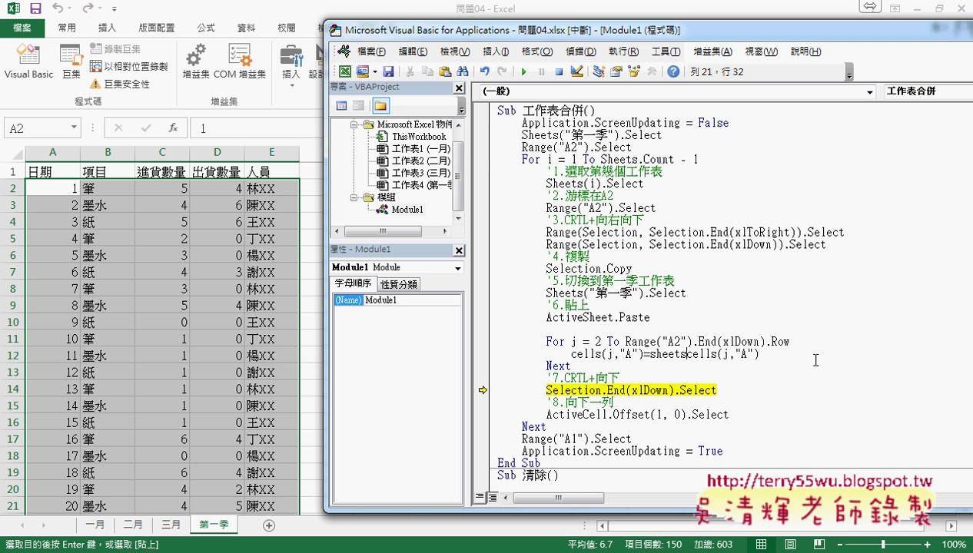
pyautogui.write('(i')
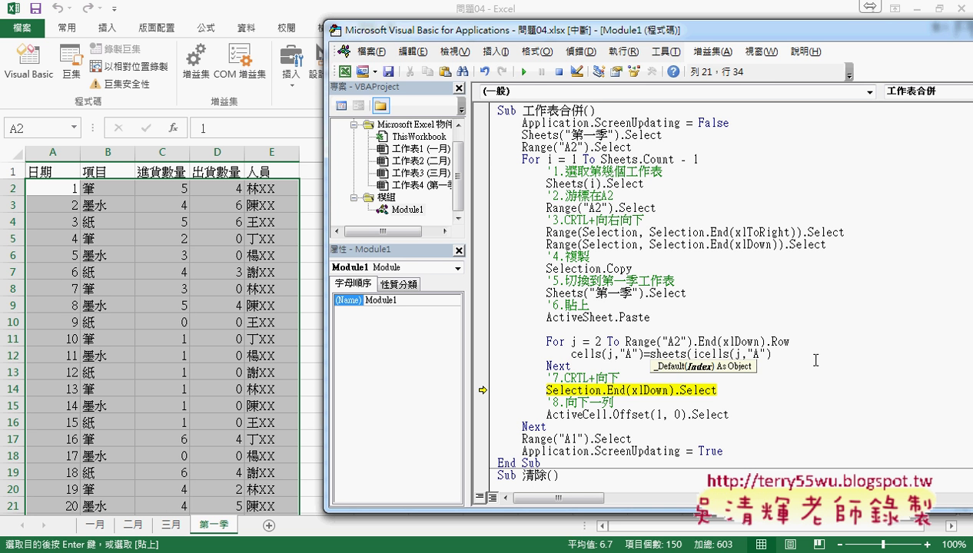
pyautogui.write(')')
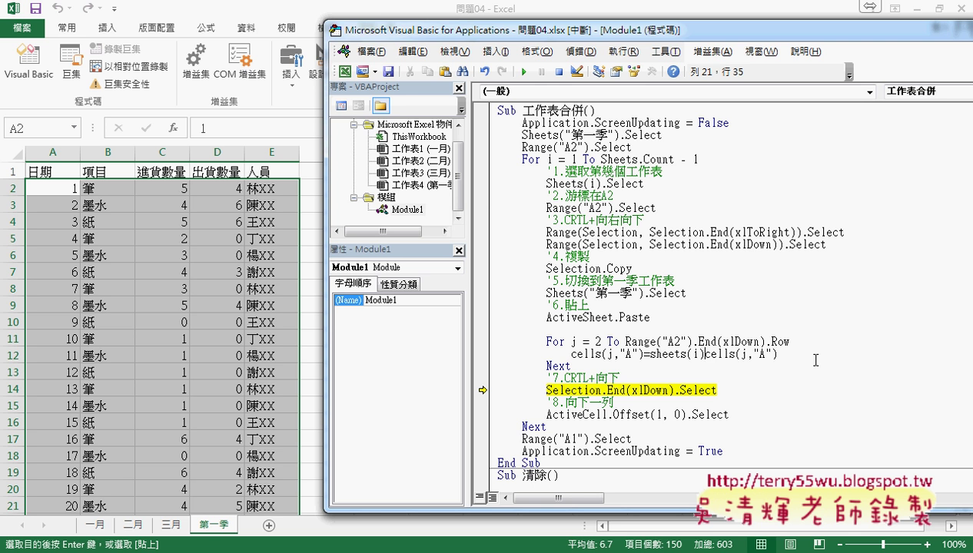
pyautogui.write('.n')
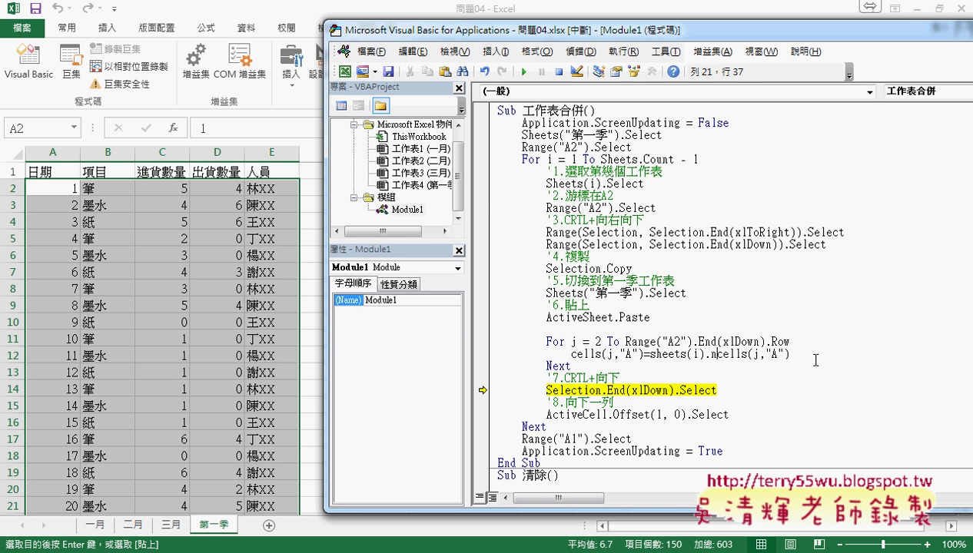
pyautogui.write('ame ')
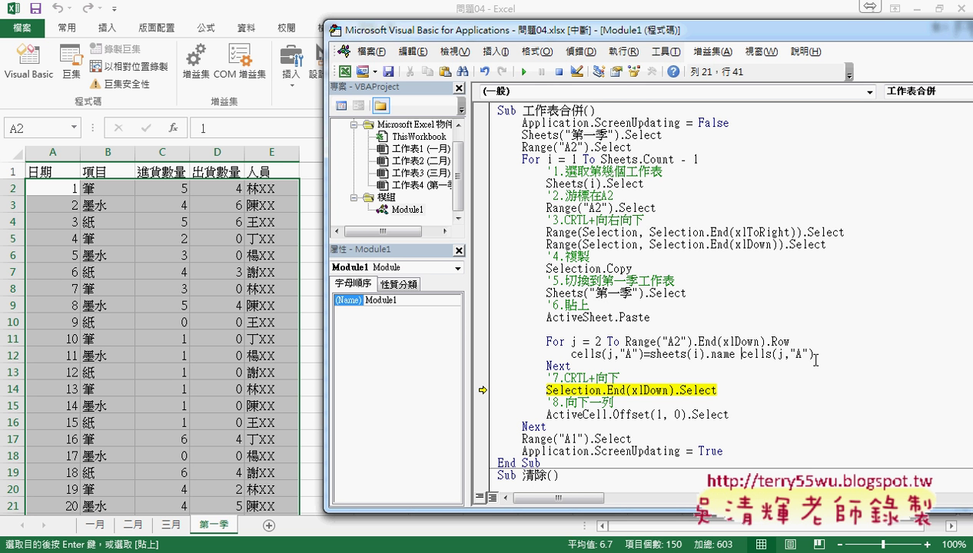
pyautogui.write(' &')
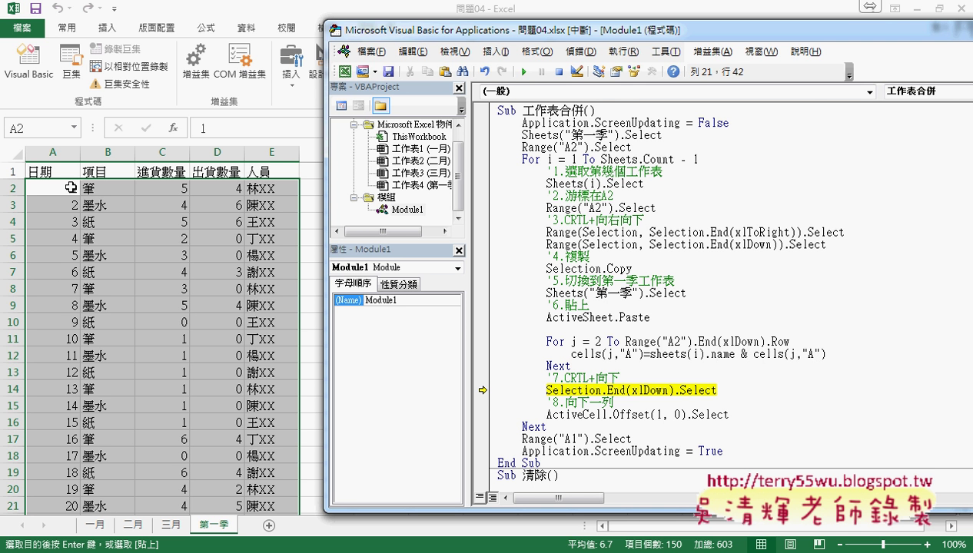
# Step: Append & "日" to finish the date line, then highlight its right-hand expression
pyautogui.click(853, 351)
pyautogui.write('& ')
pyautogui.write('"')
pyautogui.write('"')
pyautogui.press('BackSpace')
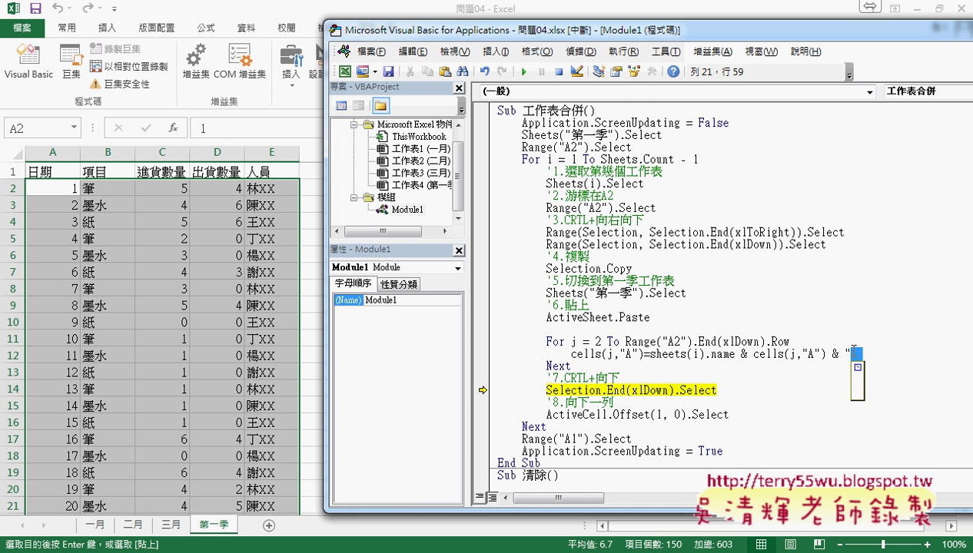
pyautogui.write('日"')
pyautogui.press('Return')
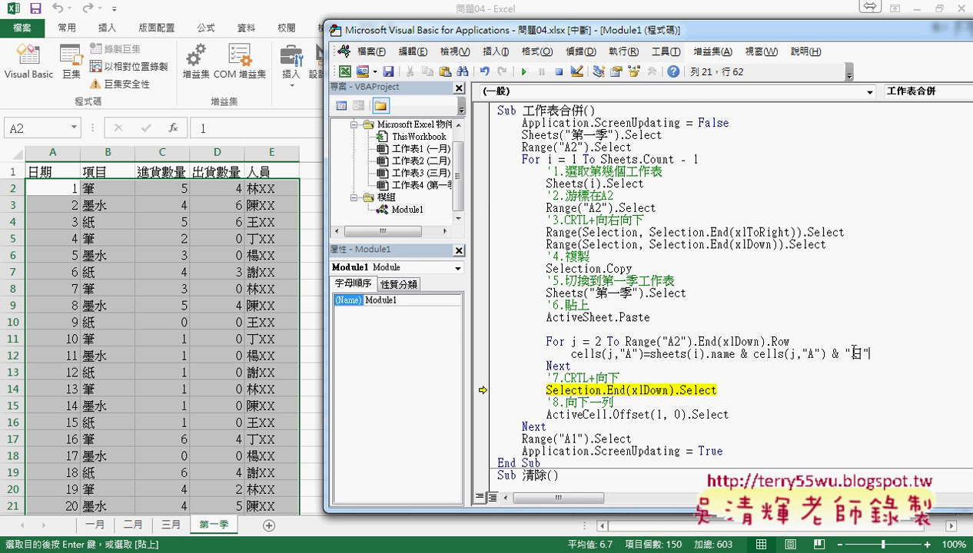
pyautogui.press('Down')
pyautogui.press('Down')
pyautogui.press('Down')
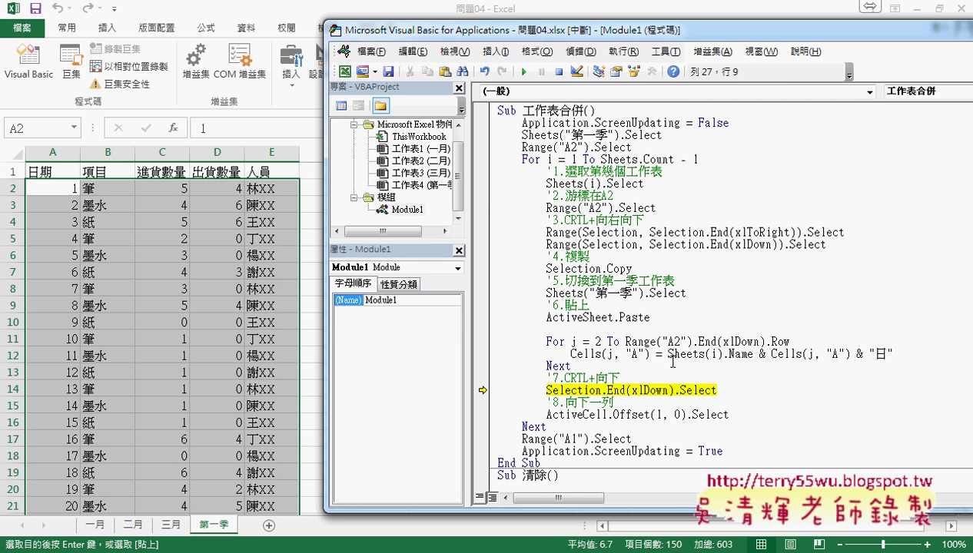
pyautogui.moveTo(668, 354); pyautogui.dragTo(752, 355)
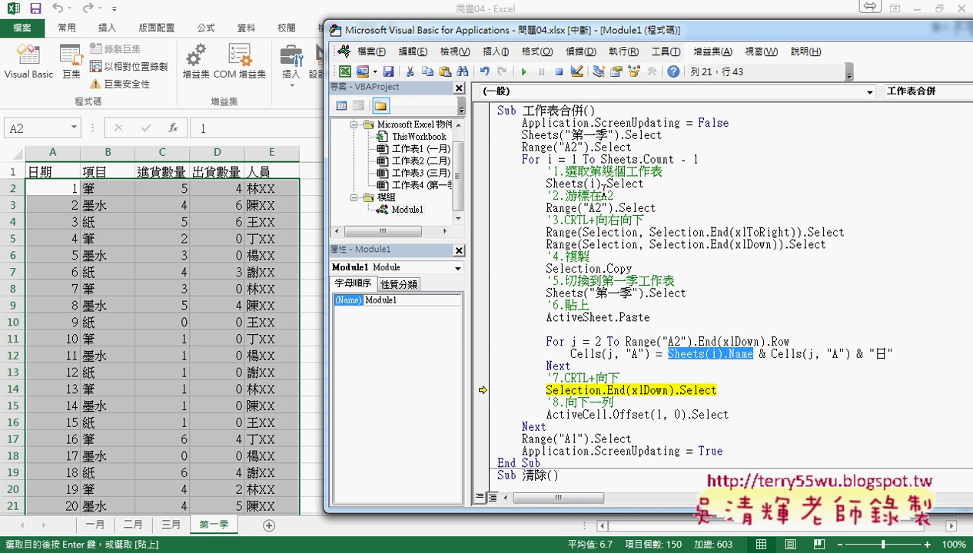
pyautogui.moveTo(892, 354); pyautogui.dragTo(667, 355)
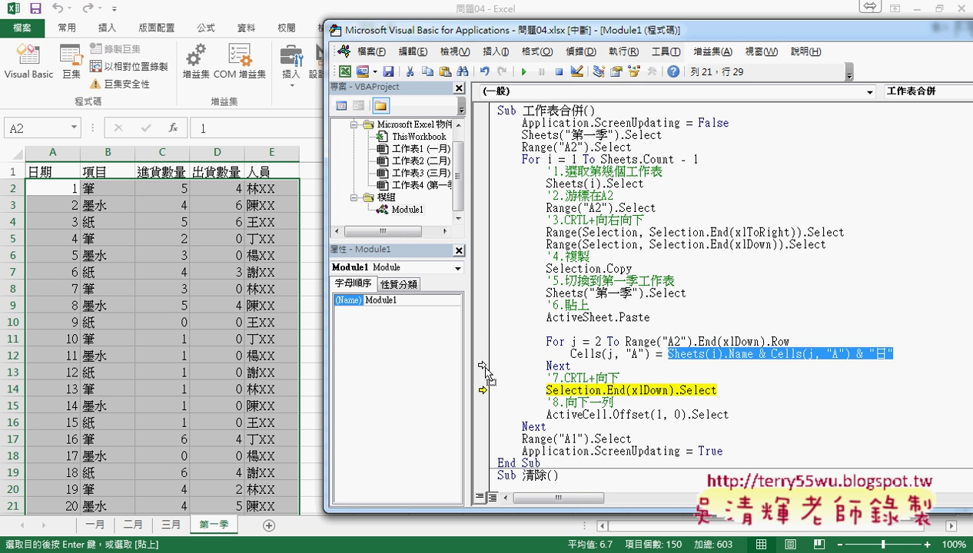
# Step: Move execution to the For j line and step through the Cells line so A2 reads 一月1日
pyautogui.moveTo(482, 331); pyautogui.dragTo(482, 341)
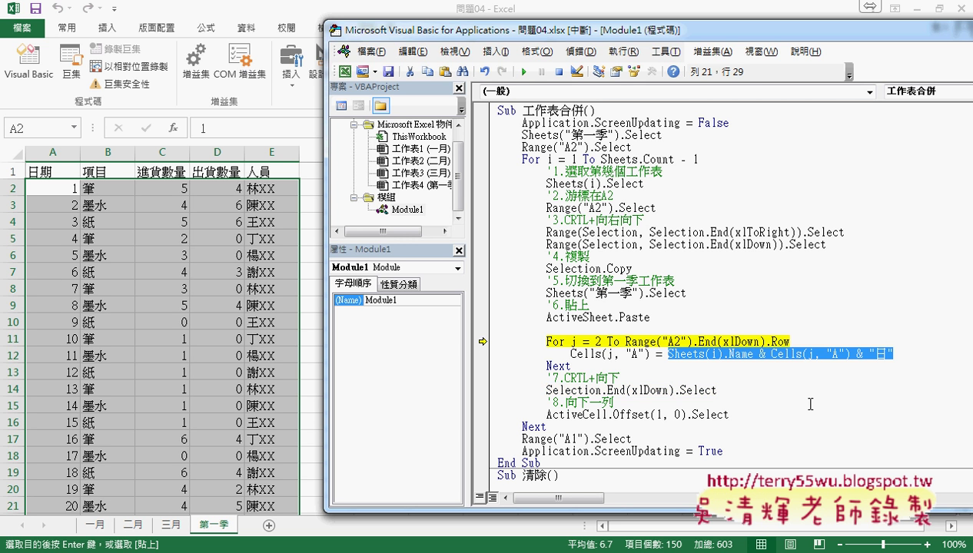
pyautogui.press('F8')
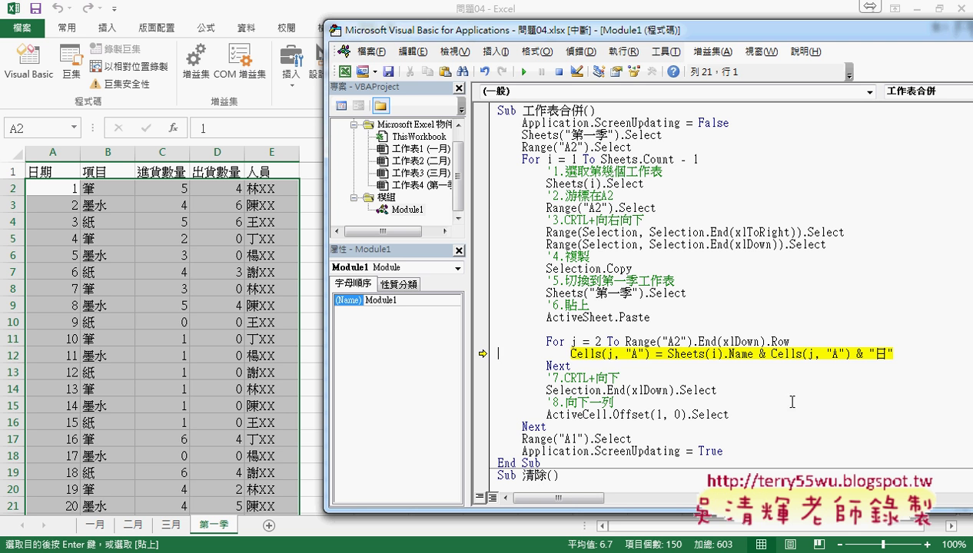
pyautogui.moveTo(573, 342)
pyautogui.moveTo(629, 344)
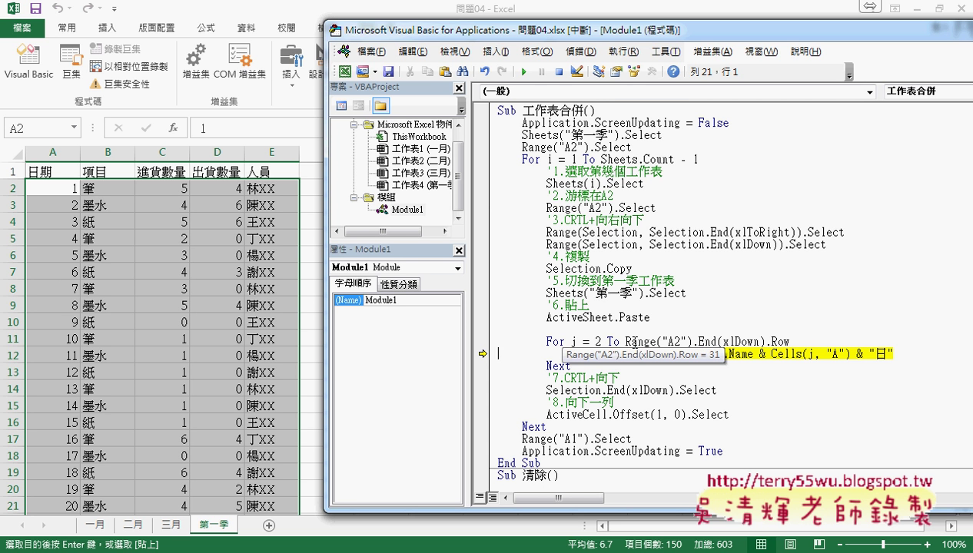
pyautogui.click(820, 292)
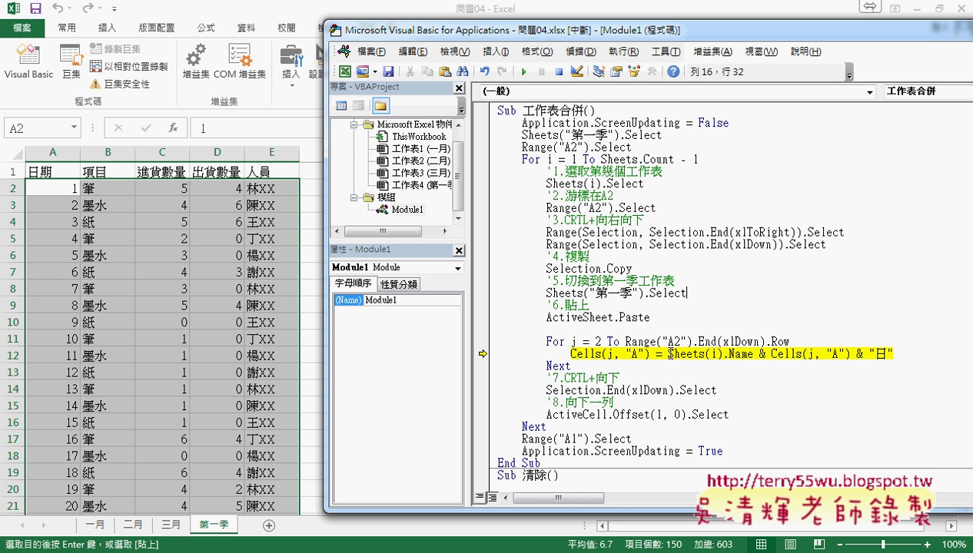
pyautogui.moveTo(667, 354); pyautogui.dragTo(753, 354)
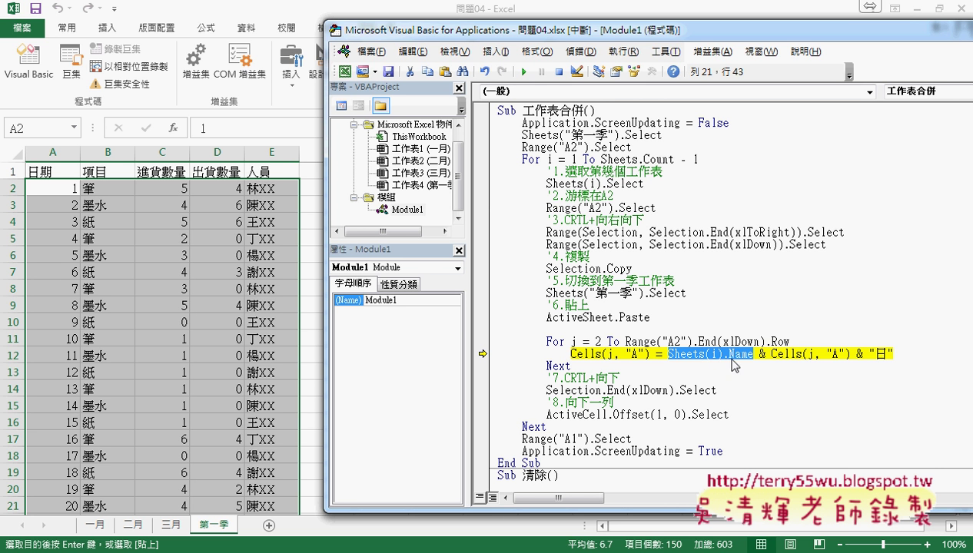
pyautogui.moveTo(796, 354)
pyautogui.press('F8')
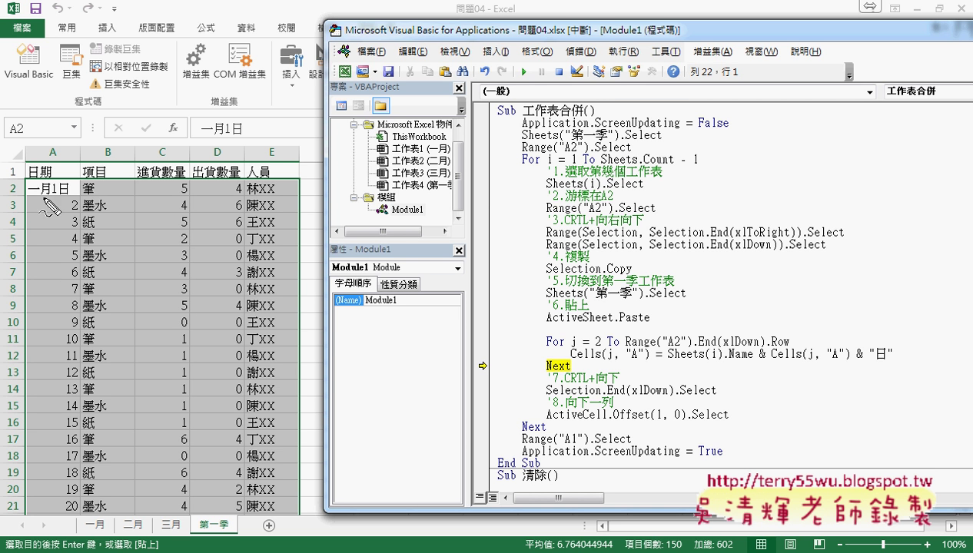
# Step: Annotate the result, clear the marks, and set a breakpoint on Selection.End(xlDown).Select
pyautogui.moveTo(28, 197); pyautogui.dragTo(47, 196)
pyautogui.moveTo(679, 358); pyautogui.dragTo(752, 358)
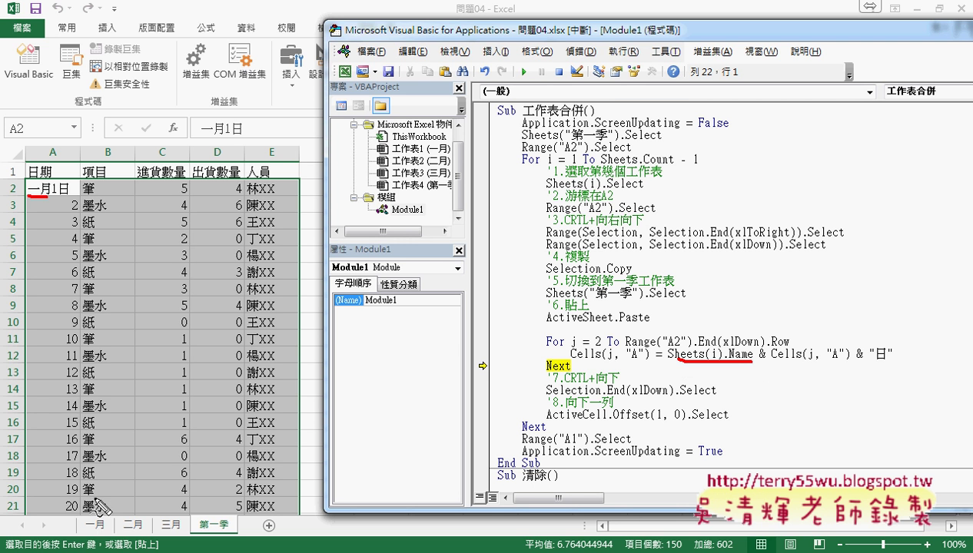
pyautogui.moveTo(101, 512)
pyautogui.mouseDown()
pyautogui.moveTo(106, 537)
pyautogui.moveTo(706, 366)
pyautogui.moveTo(710, 384)
pyautogui.mouseUp()
pyautogui.moveTo(775, 365); pyautogui.dragTo(906, 365)
pyautogui.moveTo(736, 360)
pyautogui.mouseDown()
pyautogui.moveTo(131, 187)
pyautogui.moveTo(66, 186)
pyautogui.moveTo(87, 201)
pyautogui.mouseUp()
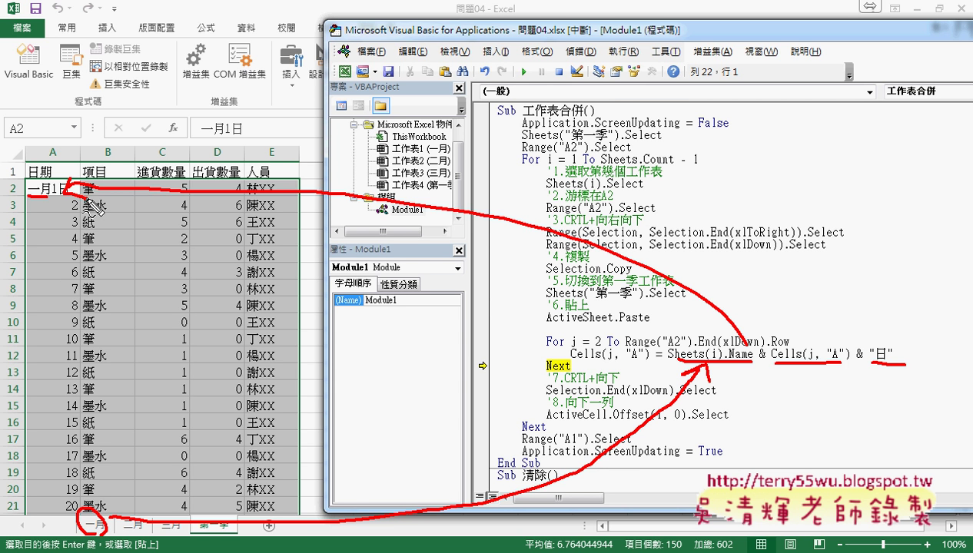
pyautogui.press('Escape')
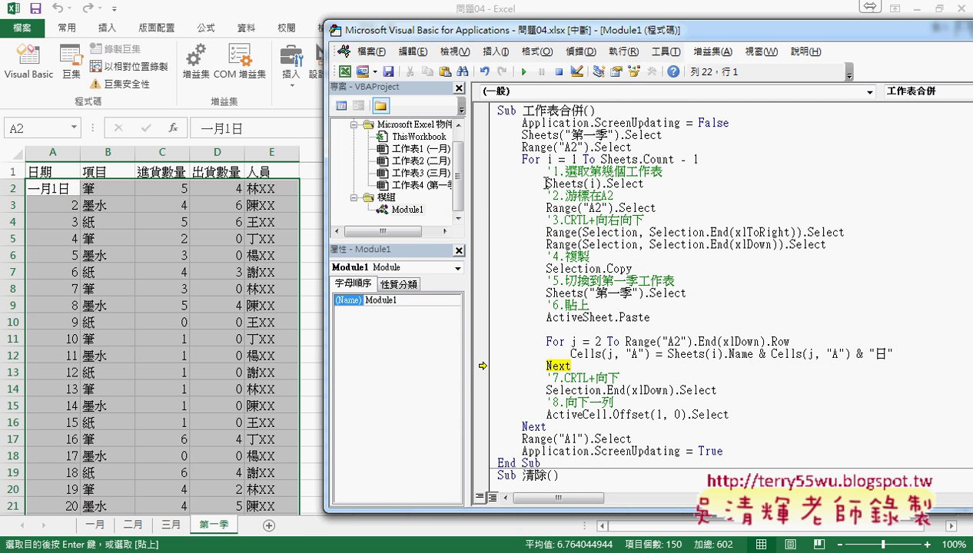
pyautogui.click(484, 390)
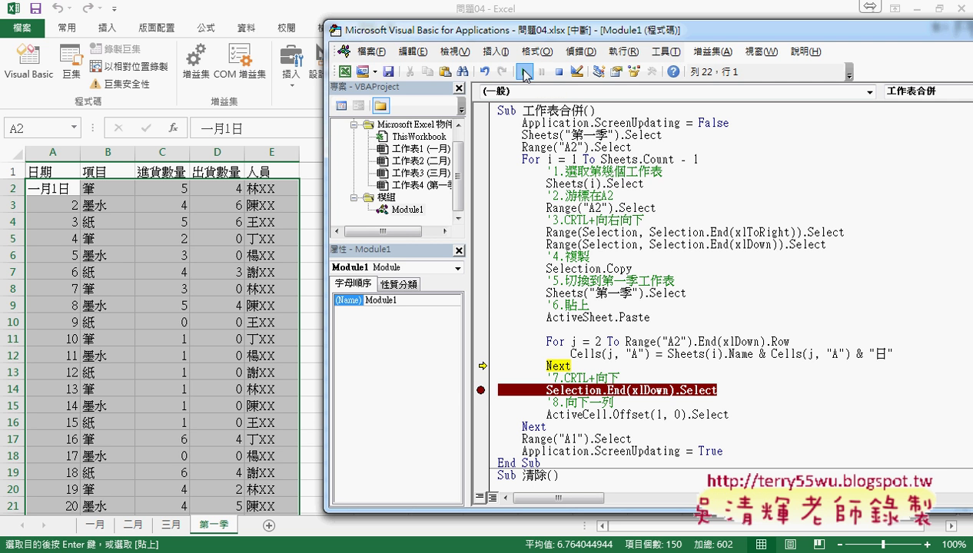
# Step: Continue the macro and scroll 第一季 to confirm dates 一月1日 through 一月30日
pyautogui.click(525, 73)
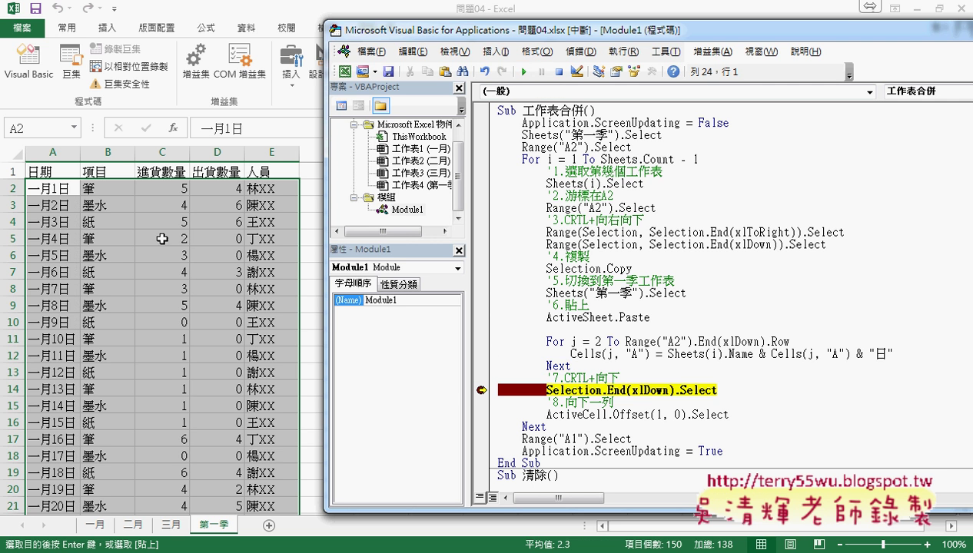
pyautogui.click(55, 189)
pyautogui.scroll(-4, 56, 338)
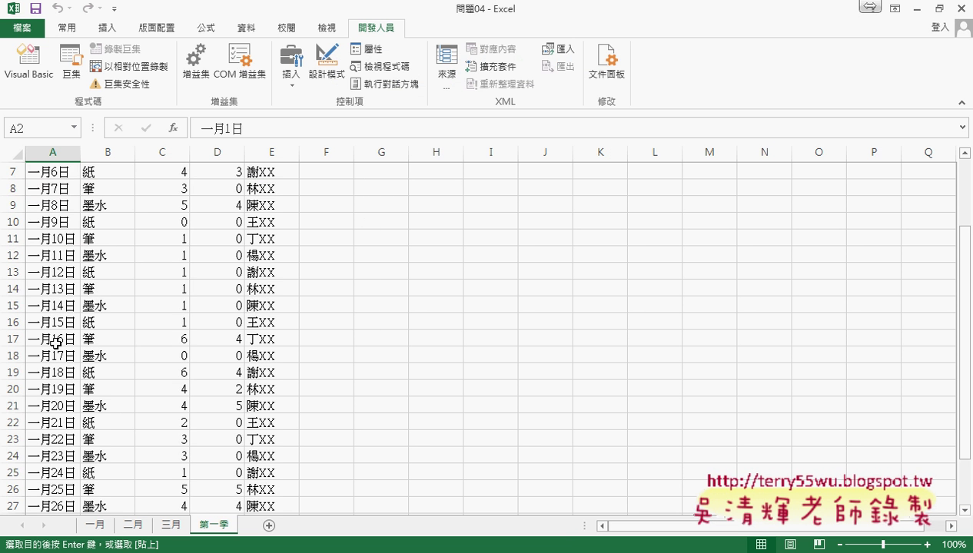
pyautogui.scroll(-1, 55, 344)
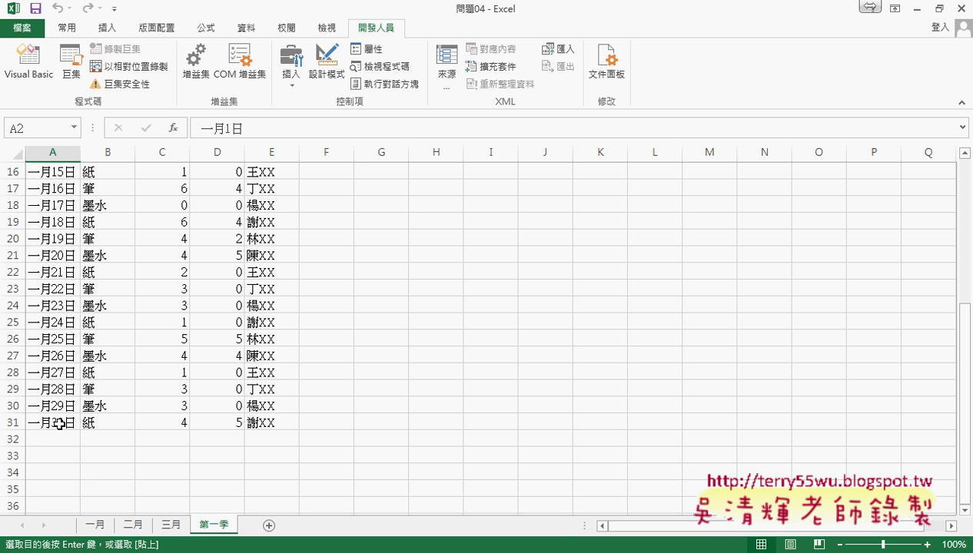
# Step: Return to the code and set a second breakpoint on the For j line
pyautogui.moveTo(195, 546)
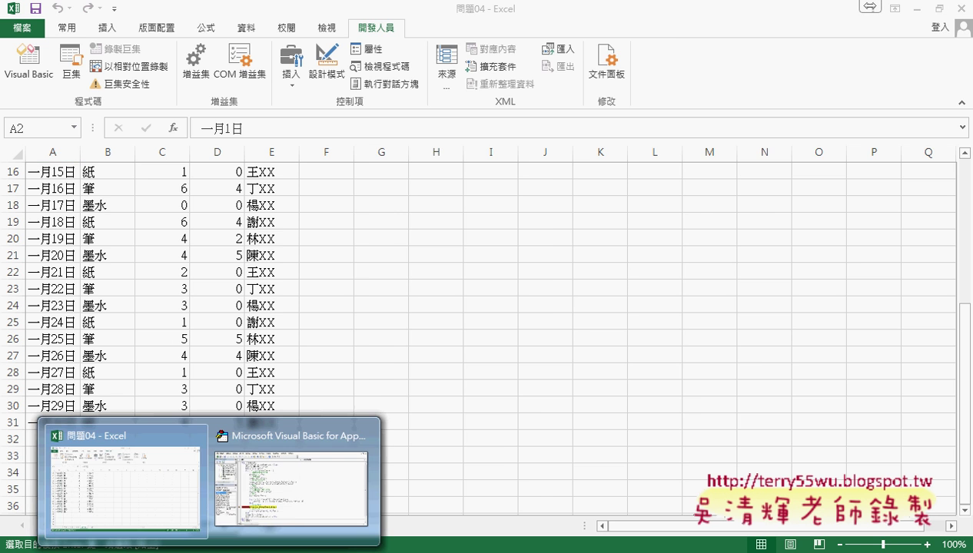
pyautogui.click(290, 502)
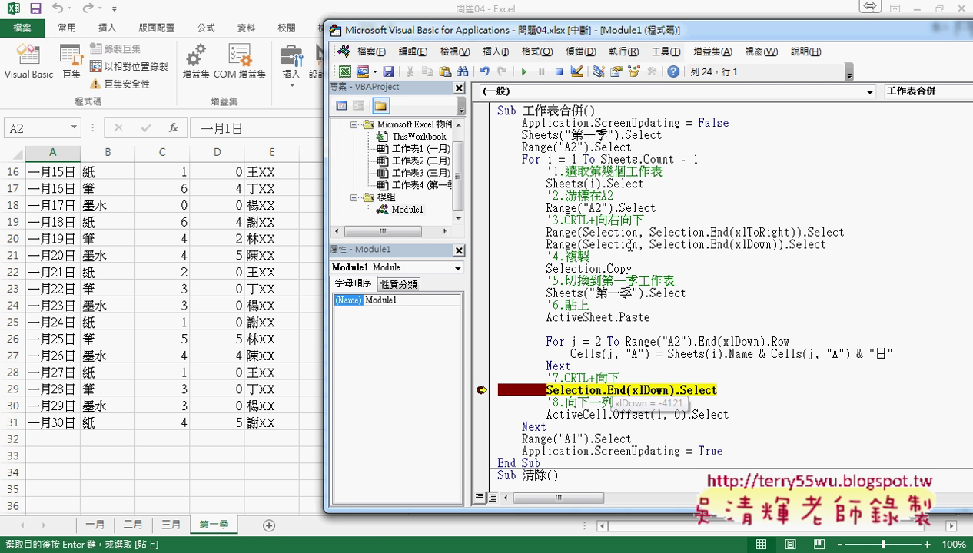
pyautogui.moveTo(632, 239)
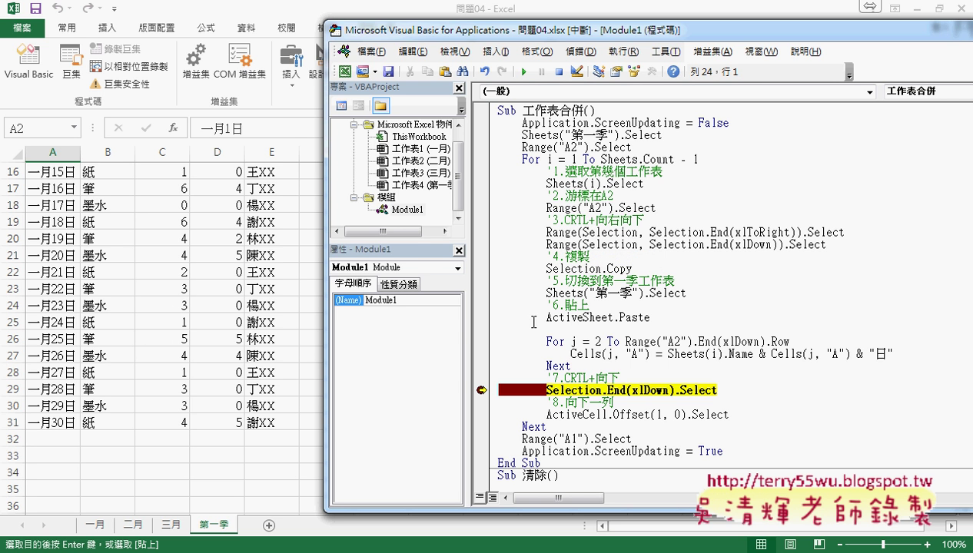
pyautogui.click(482, 341)
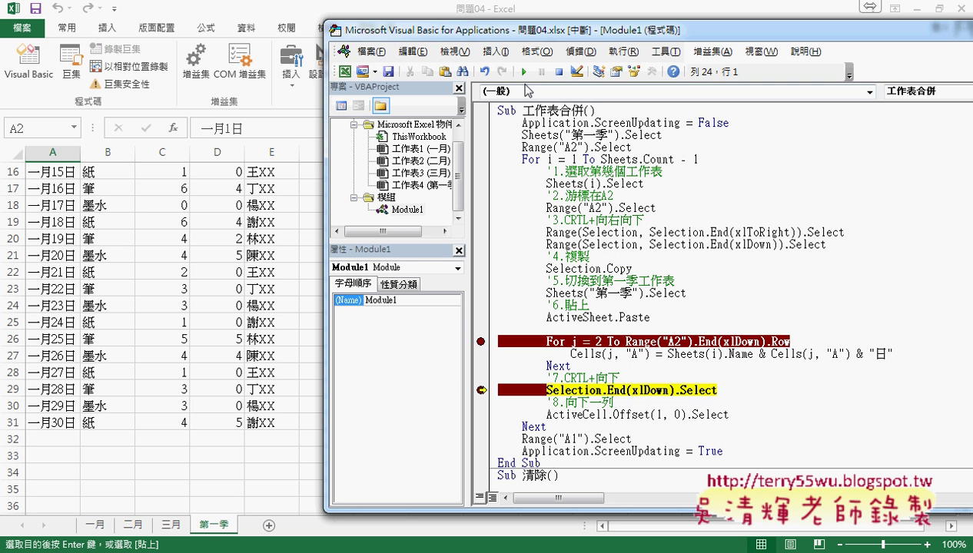
# Step: Resume the macro so February's rows paste below January, then add a blank line after For j
pyautogui.click(525, 71)
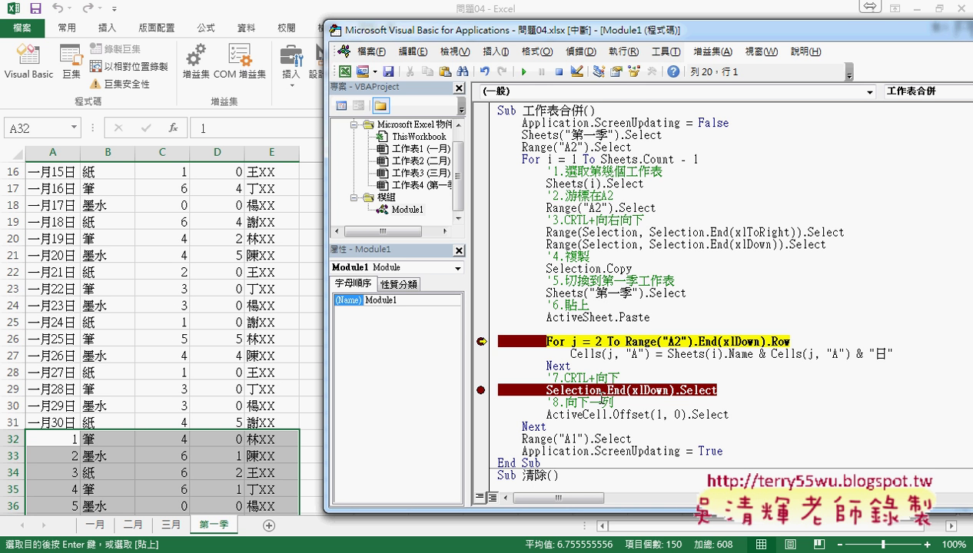
pyautogui.click(814, 339)
pyautogui.press('Return')
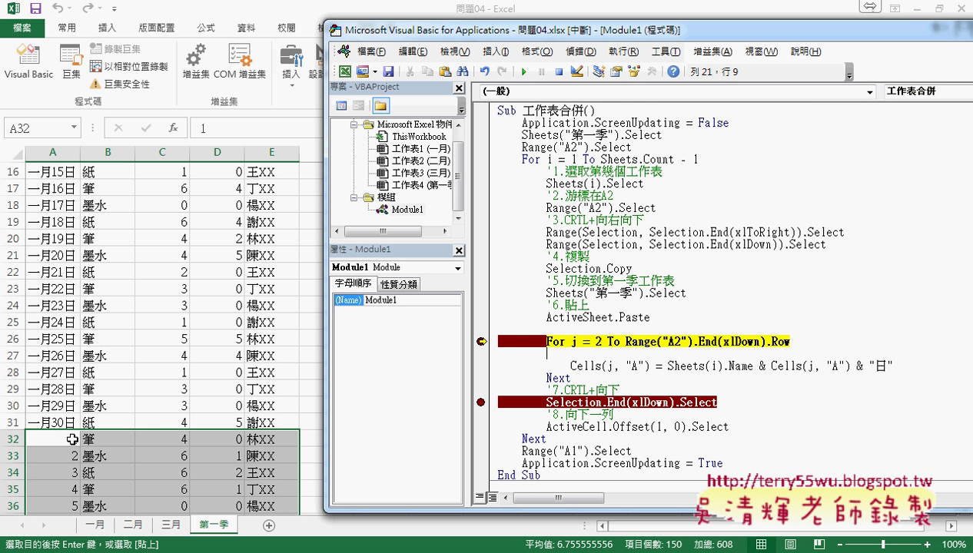
pyautogui.click(71, 440)
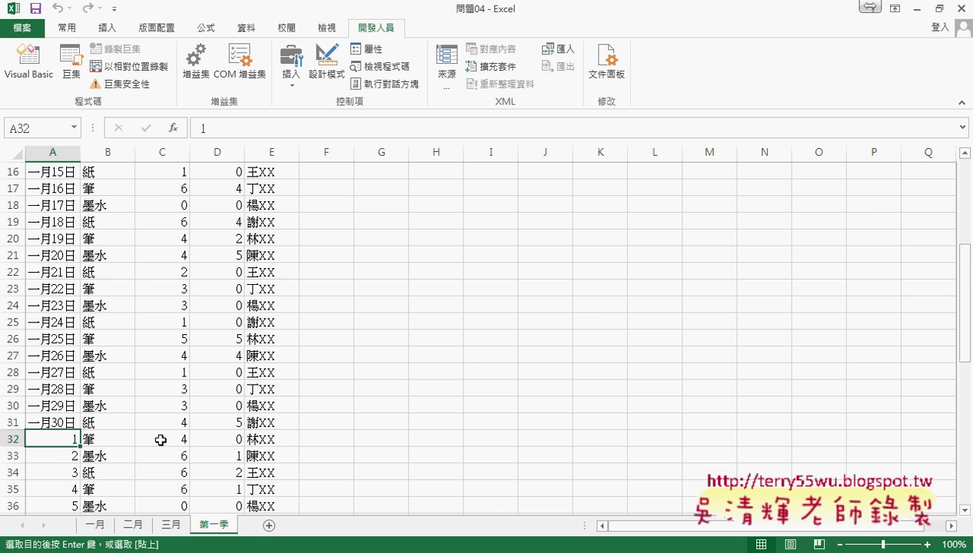
pyautogui.scroll(-3, 161, 439)
pyautogui.scroll(-4, 161, 440)
pyautogui.scroll(-2, 160, 439)
pyautogui.scroll(-1, 160, 440)
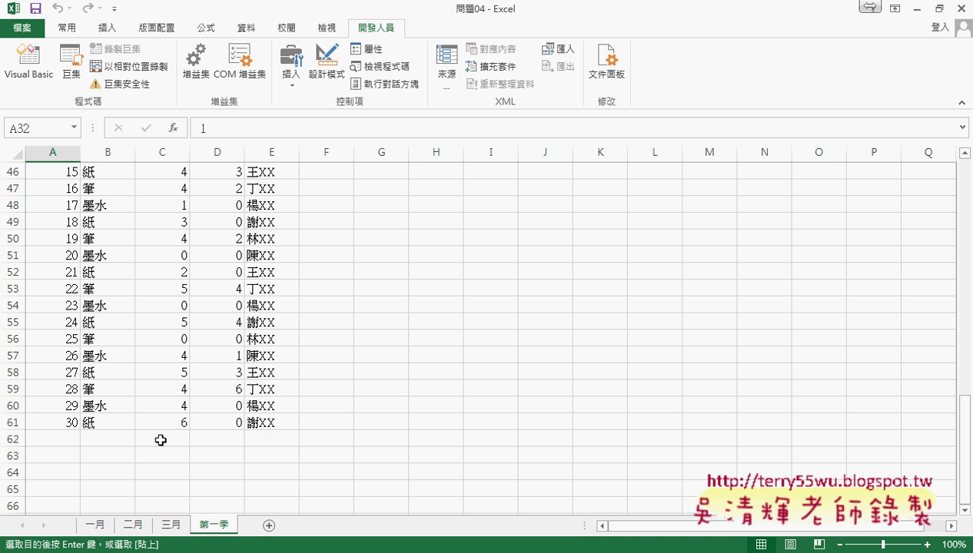
pyautogui.click(72, 423)
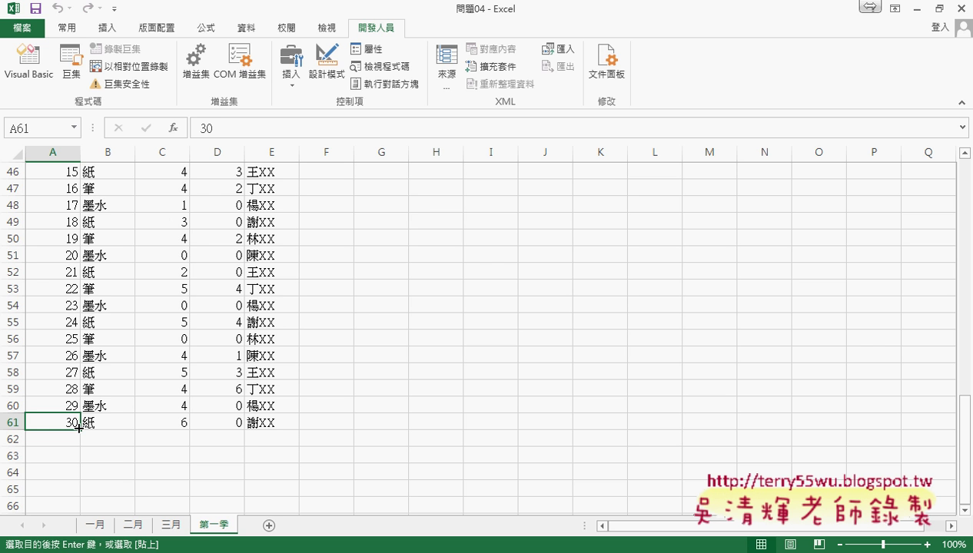
pyautogui.scroll(5, 78, 427)
pyautogui.click(73, 189)
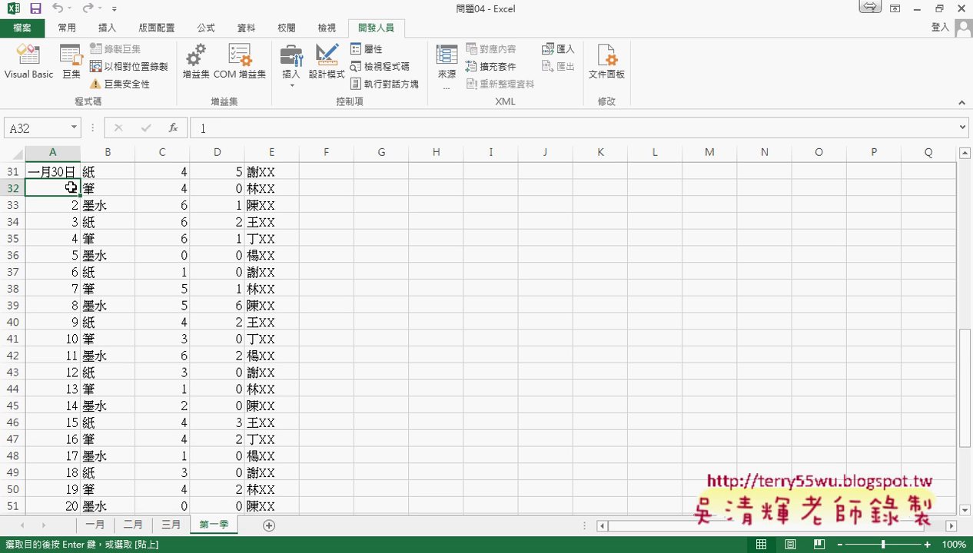
pyautogui.scroll(-3, 87, 346)
pyautogui.scroll(-3, 71, 479)
pyautogui.click(70, 373)
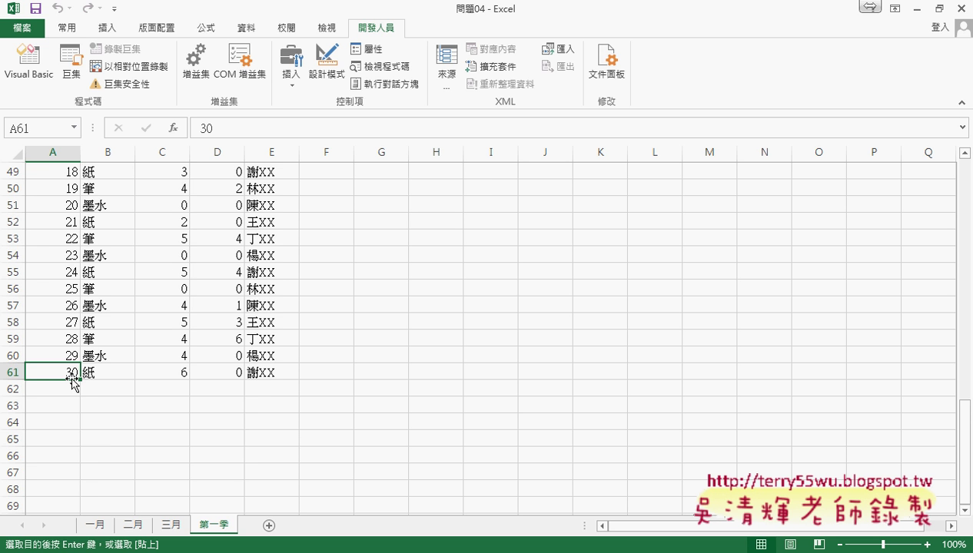
pyautogui.scroll(3, 72, 377)
pyautogui.scroll(7, 72, 376)
pyautogui.scroll(5, 72, 377)
pyautogui.scroll(1, 71, 376)
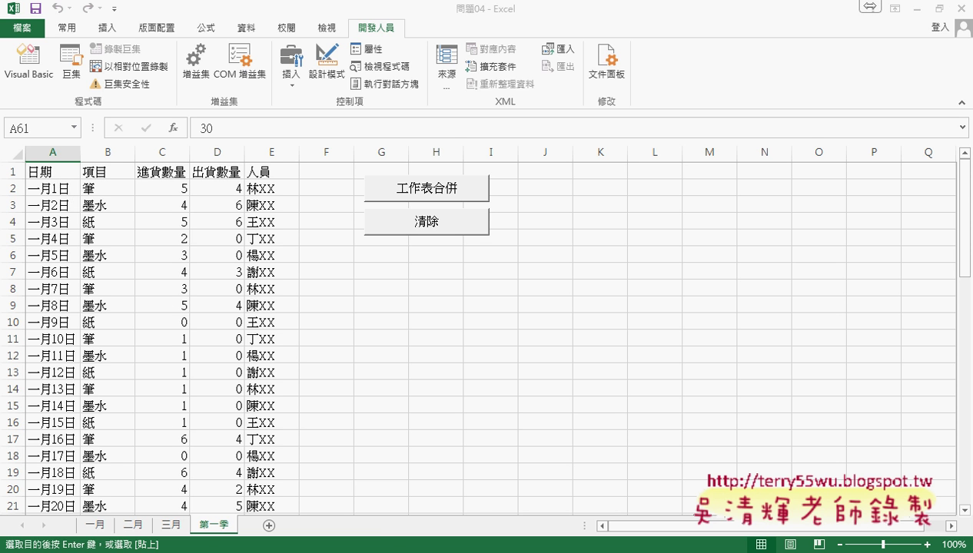
pyautogui.moveTo(209, 550)
pyautogui.click(289, 515)
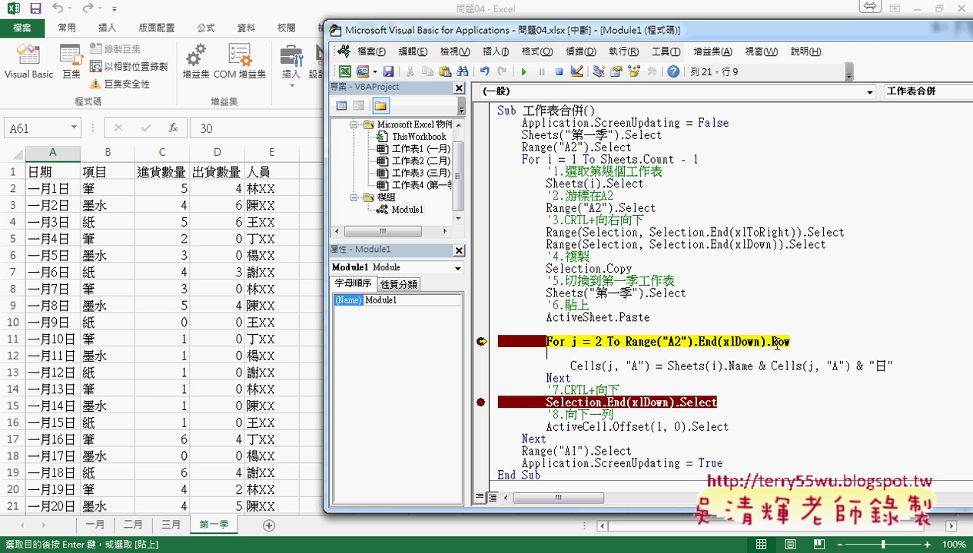
pyautogui.press('Tab')
# Step: Write the condition If Len(Cells(j, "A")) < 3 Then above the date-relabelling line
pyautogui.write('a0')
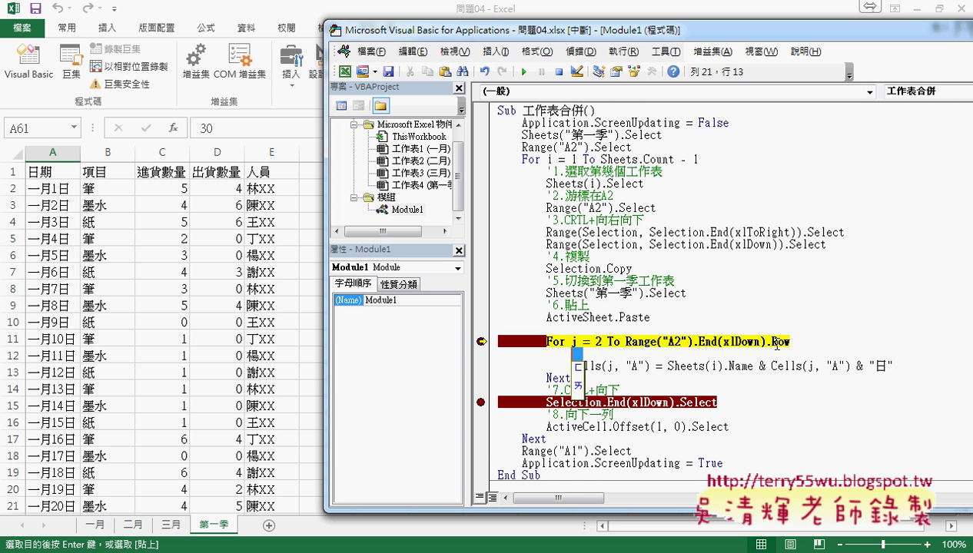
pyautogui.write('if')
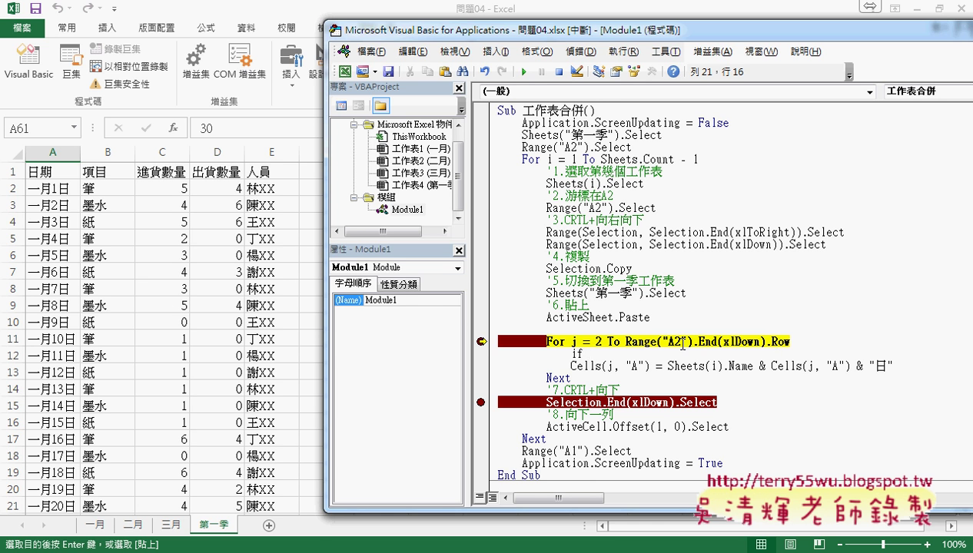
pyautogui.click(604, 390)
pyautogui.click(481, 350)
pyautogui.moveTo(570, 366); pyautogui.dragTo(652, 366)
pyautogui.hotkey('ctrl', 'c')
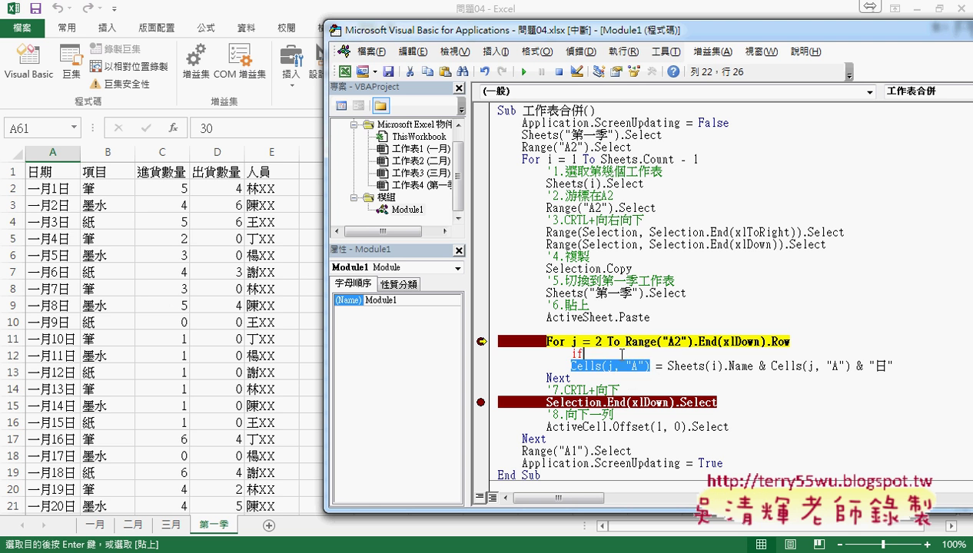
pyautogui.click(578, 352)
pyautogui.hotkey('ctrl', 'v')
pyautogui.click(582, 354)
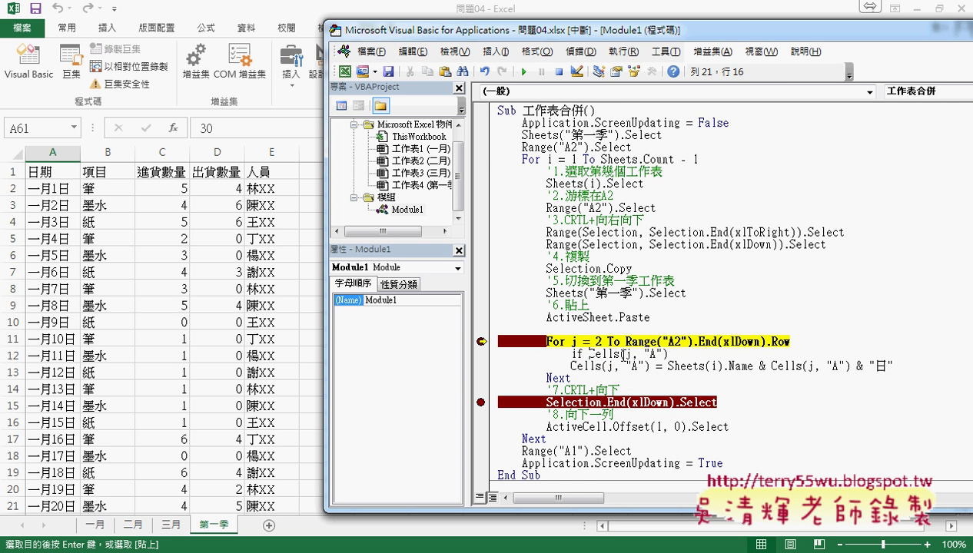
pyautogui.write('len')
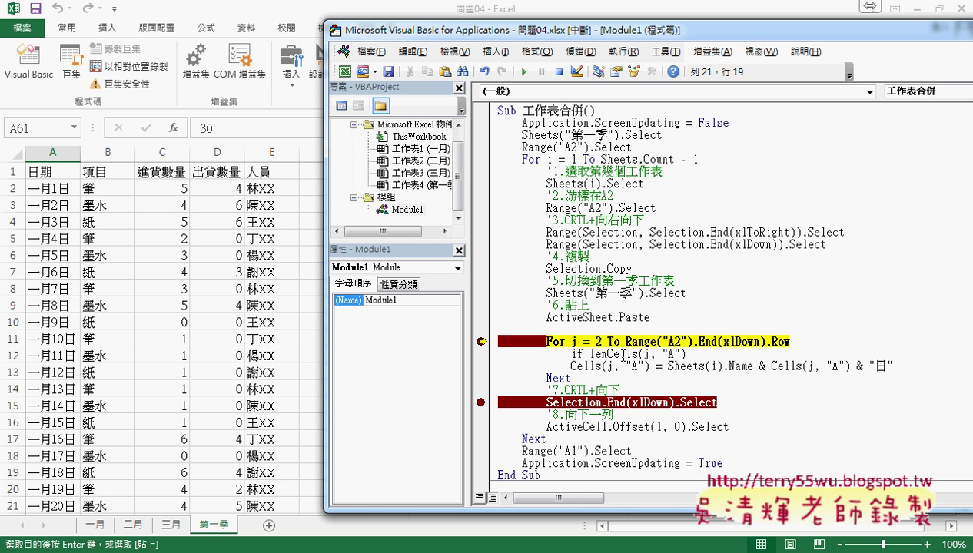
pyautogui.write('(')
pyautogui.press('End')
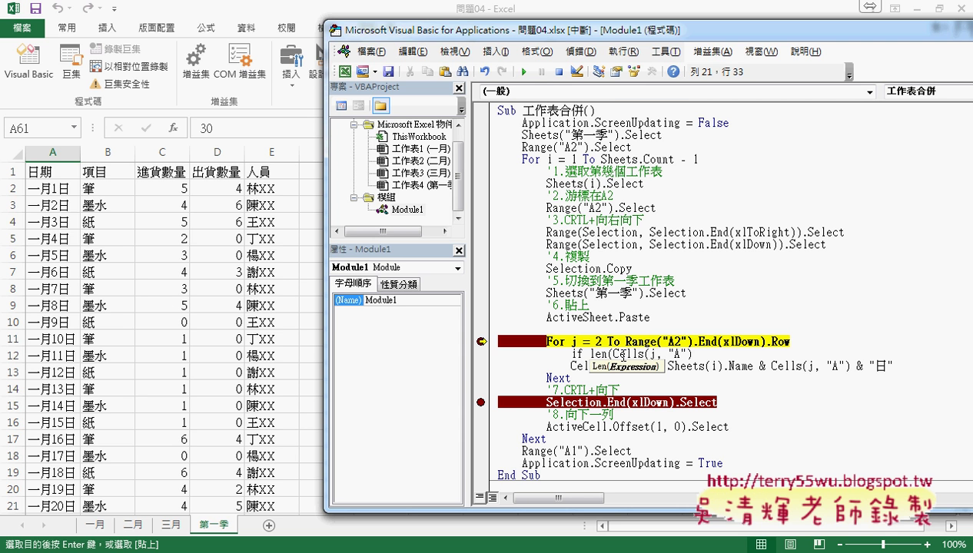
pyautogui.write(')')
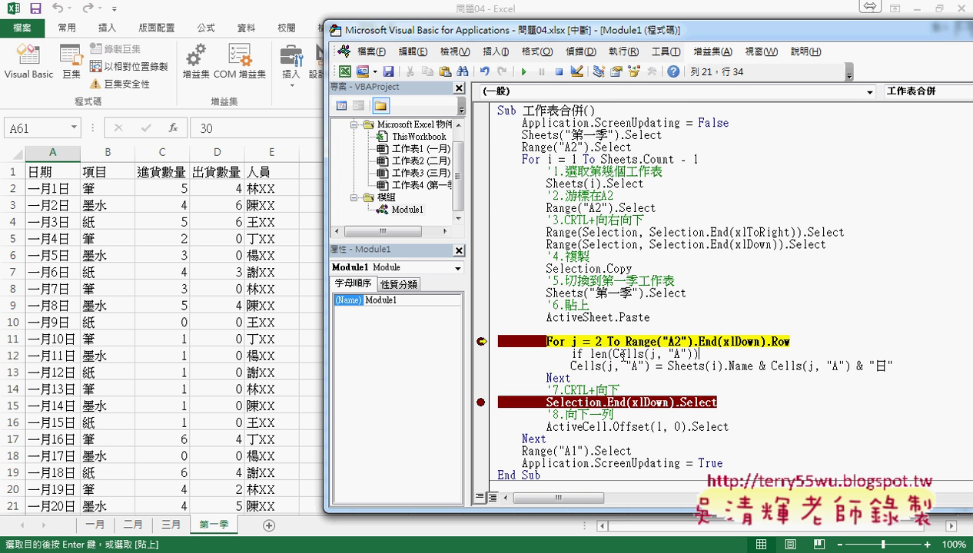
pyautogui.write('>')
pyautogui.press('BackSpace')
pyautogui.write('<')
pyautogui.write('3')
pyautogui.write(' the')
pyautogui.write('n')
# Step: Close the check with End If below the relabelling line and highlight the Len and < 3 parts
pyautogui.press('Down')
pyautogui.press('Return')
pyautogui.write('e')
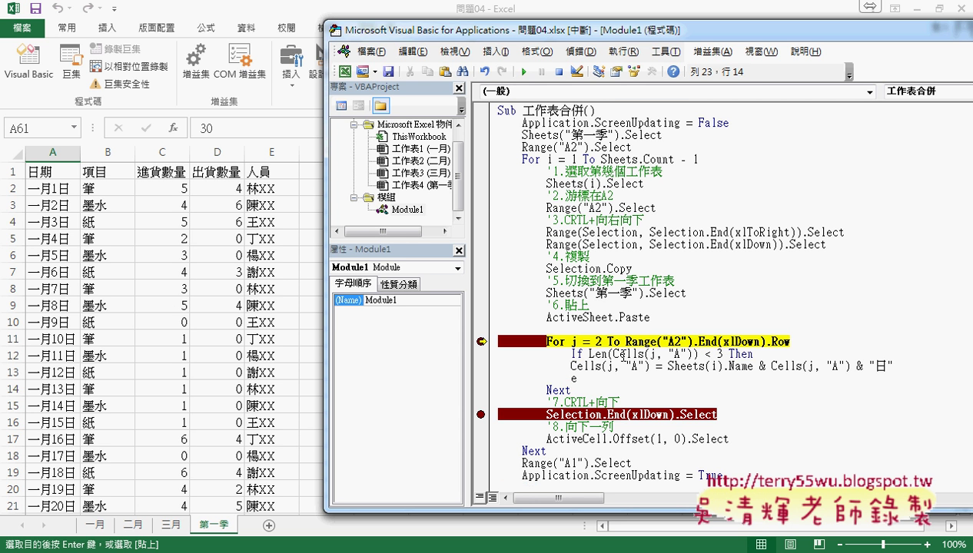
pyautogui.write('nd if')
pyautogui.click(570, 366)
pyautogui.click(619, 366)
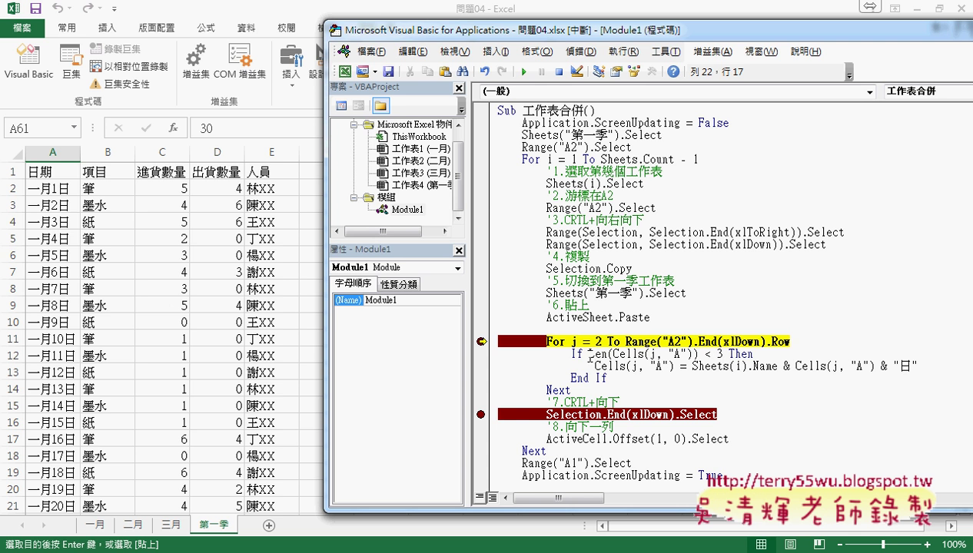
pyautogui.moveTo(590, 354); pyautogui.dragTo(697, 355)
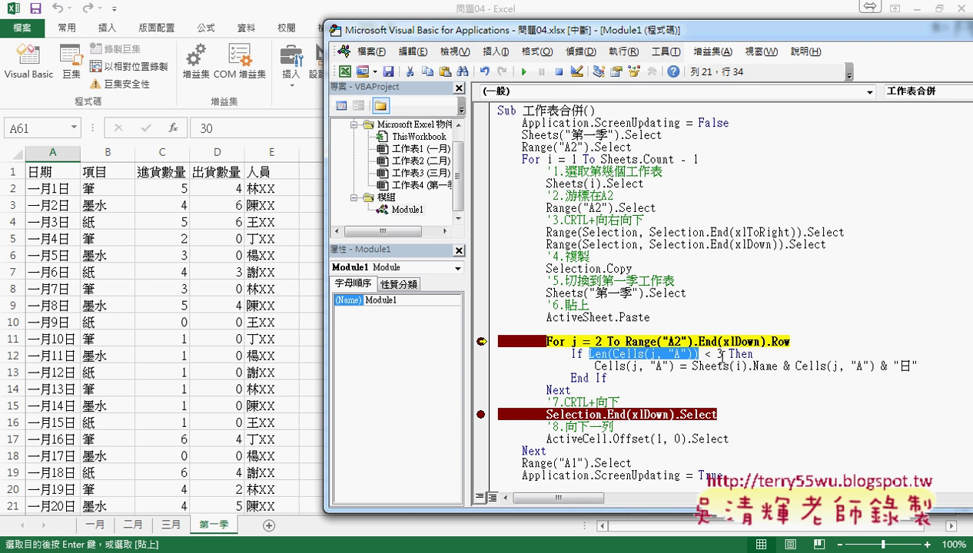
pyautogui.moveTo(724, 354); pyautogui.dragTo(706, 354)
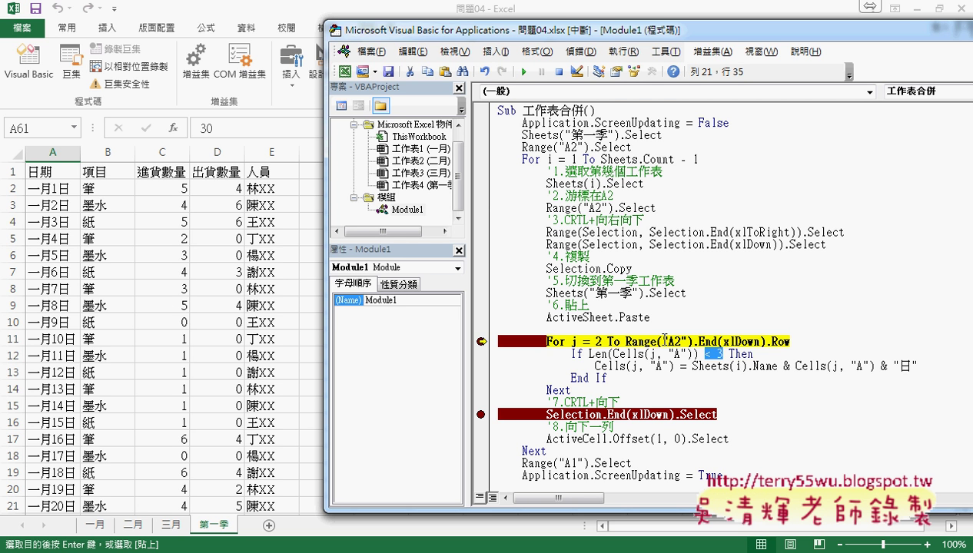
# Step: Step the merge macro with F8 through the If Len check on the January rows
pyautogui.press('F8')
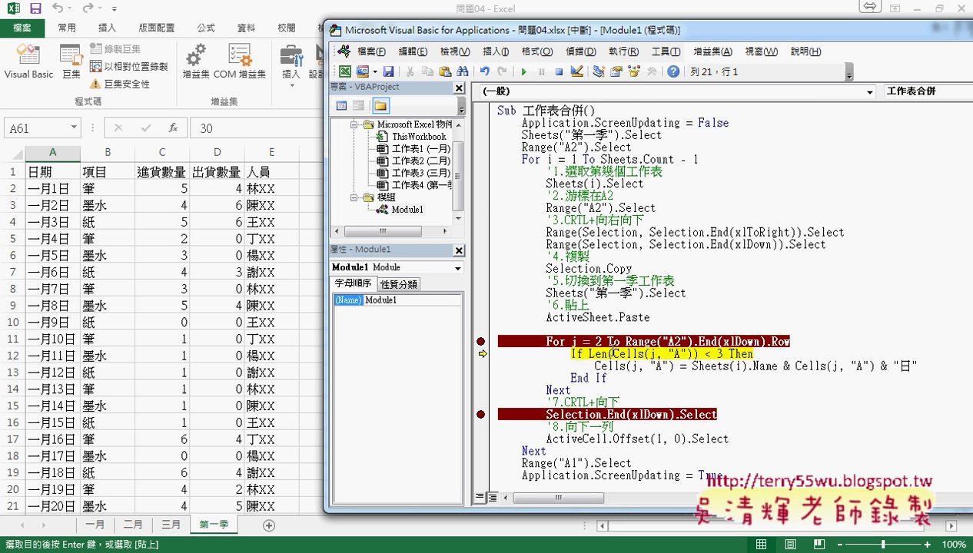
pyautogui.moveTo(604, 356)
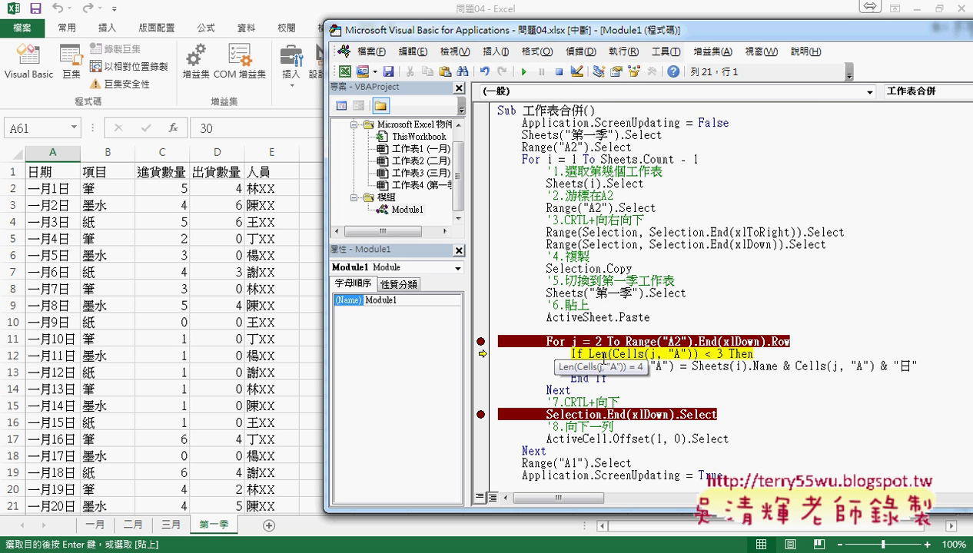
pyautogui.press('F8')
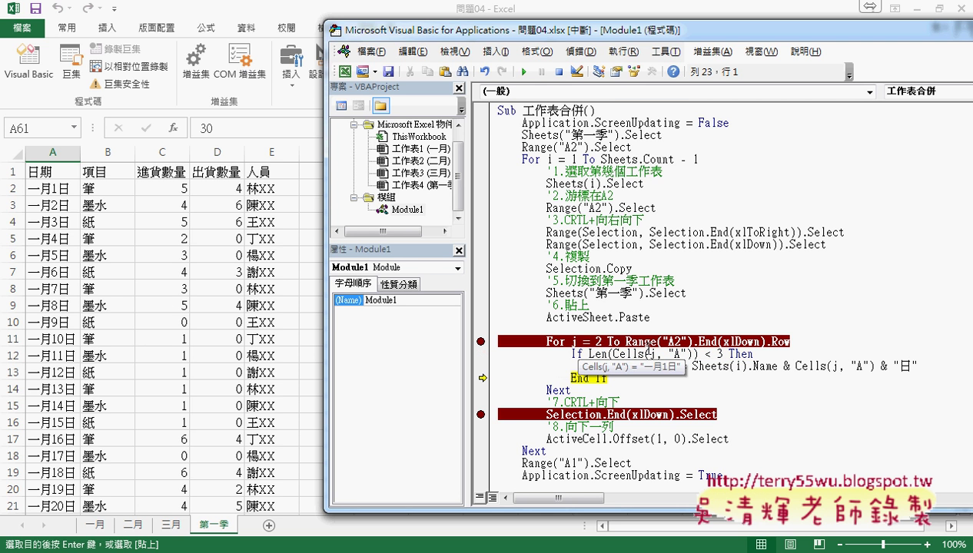
pyautogui.press('F8')
pyautogui.press('F8')
pyautogui.press('F8')
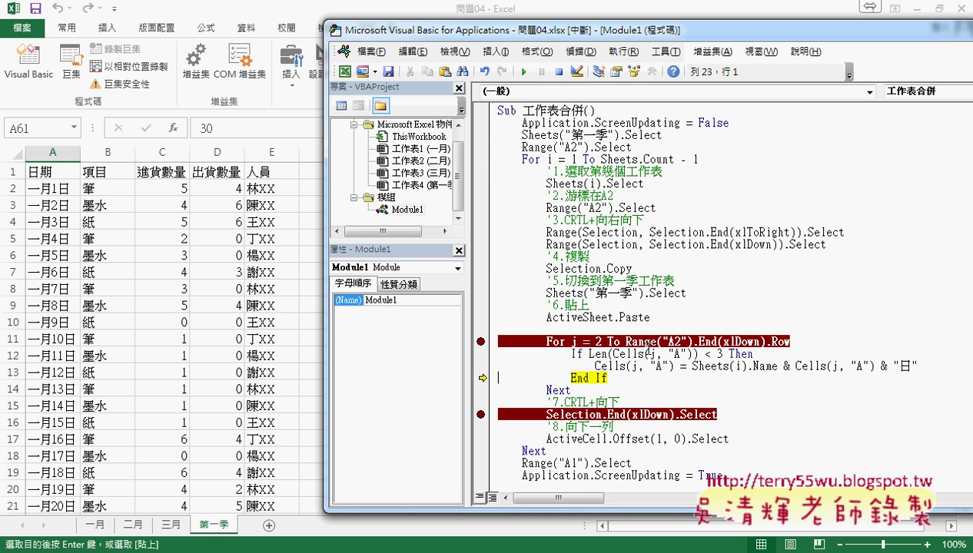
pyautogui.press('F8')
pyautogui.press('F8')
pyautogui.press('F8')
pyautogui.press('F8')
pyautogui.press('F8')
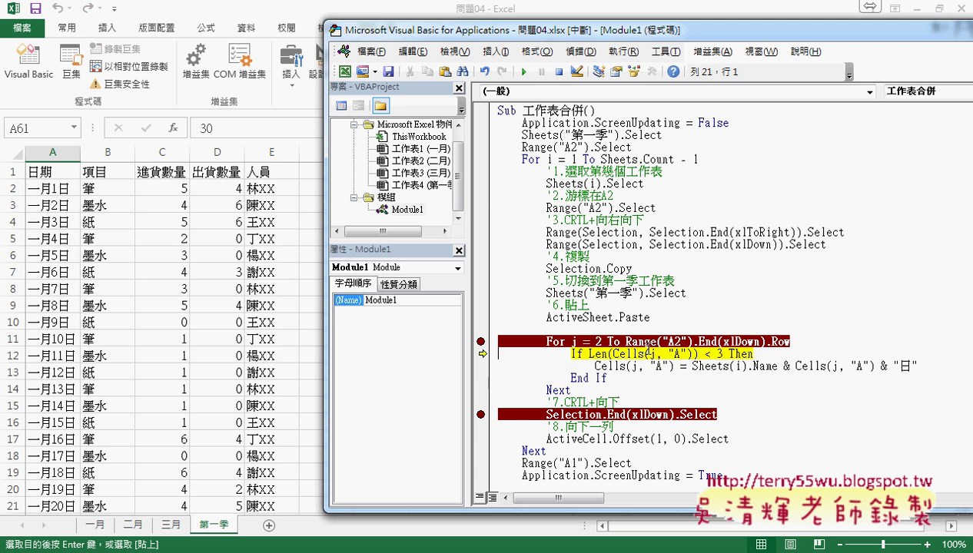
pyautogui.press('F8')
pyautogui.press('F8')
pyautogui.press('F8')
pyautogui.press('F8')
pyautogui.press('F8')
pyautogui.press('F8')
pyautogui.press('F8')
pyautogui.press('F8')
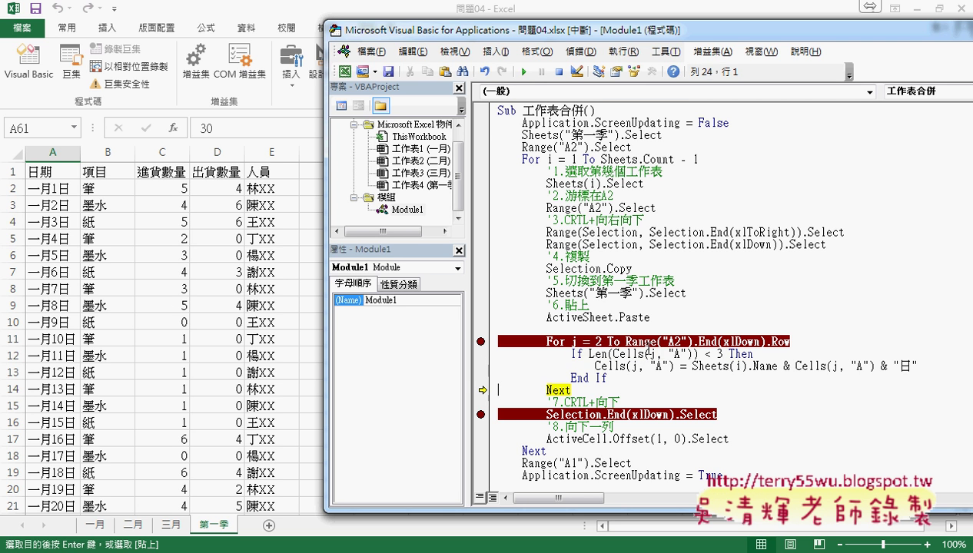
pyautogui.press('F8')
pyautogui.press('F8')
pyautogui.press('F8')
pyautogui.press('F8')
pyautogui.press('F8')
pyautogui.press('F8')
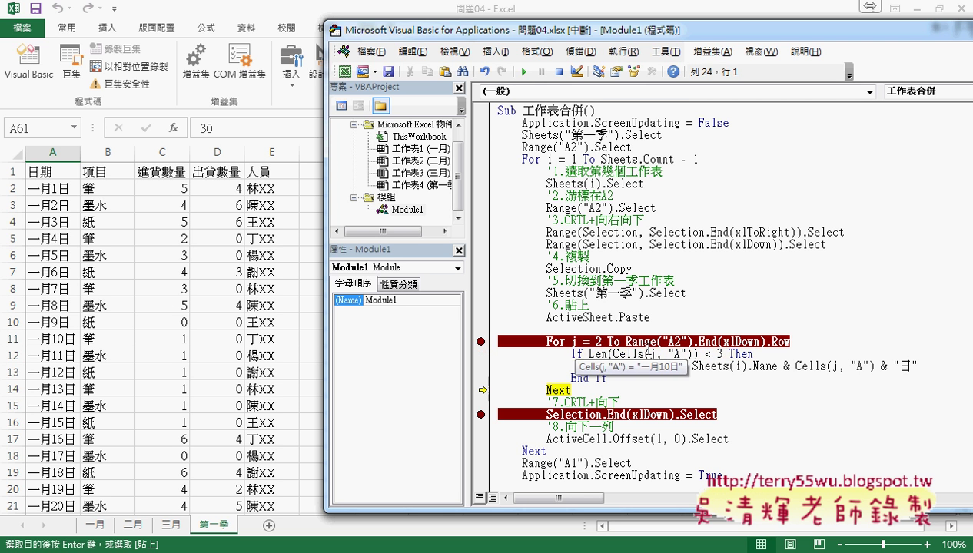
pyautogui.press('F8')
pyautogui.press('F8')
pyautogui.press('F8')
pyautogui.press('F8')
pyautogui.press('F8')
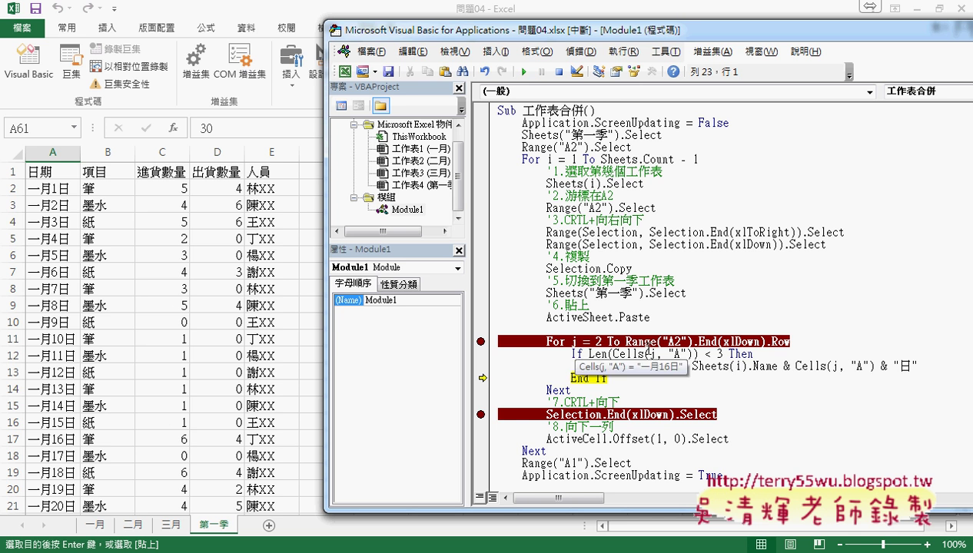
# Step: Set a breakpoint on the Cells(j, "A") line, continue to it, and execute it once
pyautogui.click(481, 366)
pyautogui.click(523, 72)
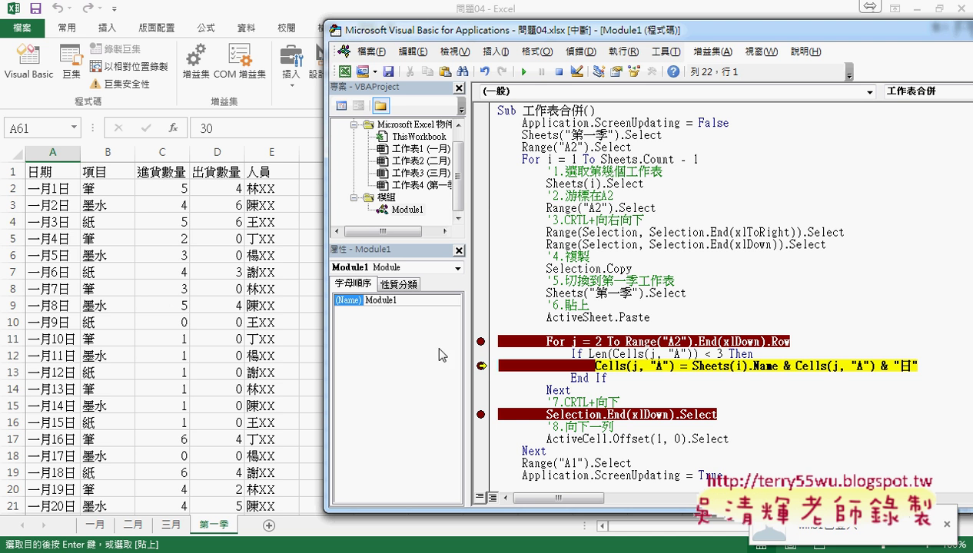
pyautogui.click(946, 524)
pyautogui.click(589, 354)
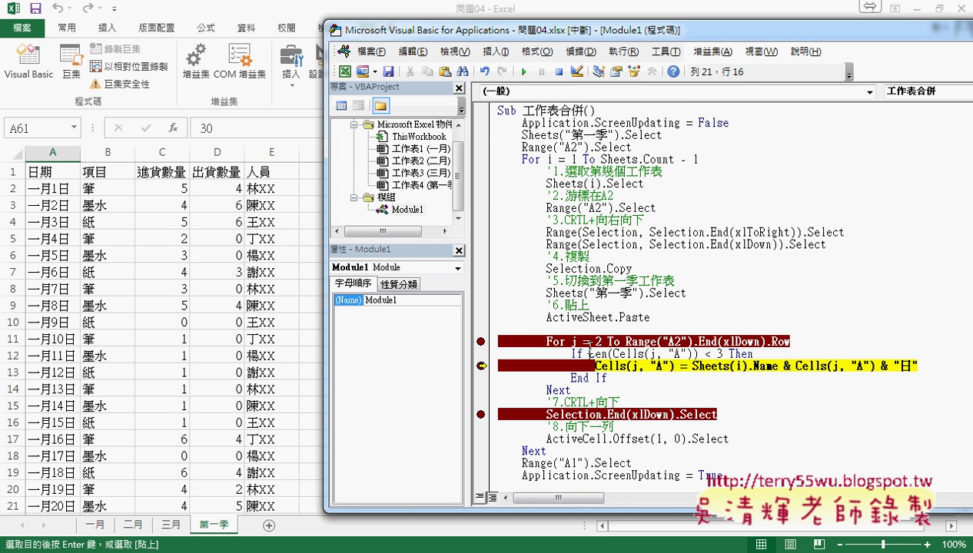
pyautogui.press('F8')
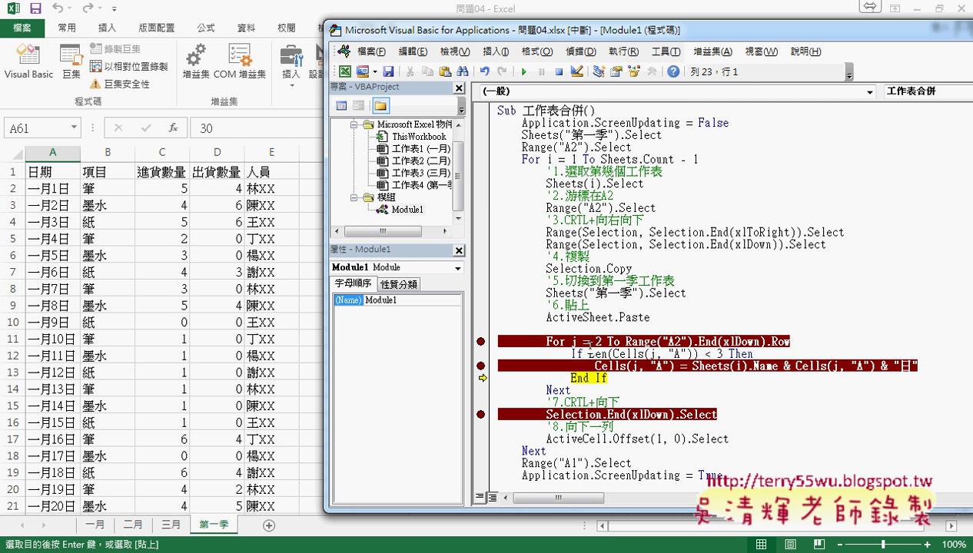
# Step: Scroll down 第一季 to check the first February date in A32
pyautogui.click(52, 390)
pyautogui.scroll(-2, 50, 390)
pyautogui.scroll(-5, 50, 390)
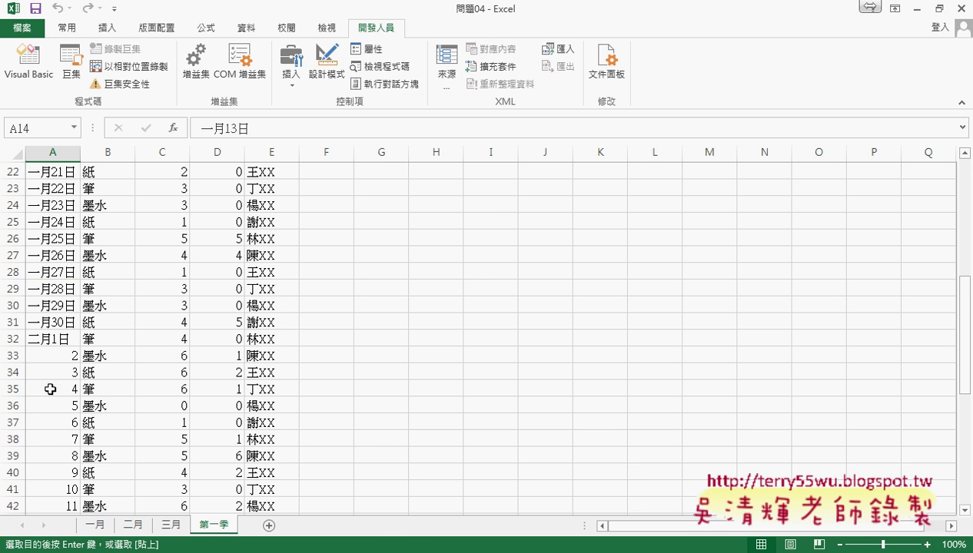
pyautogui.click(68, 338)
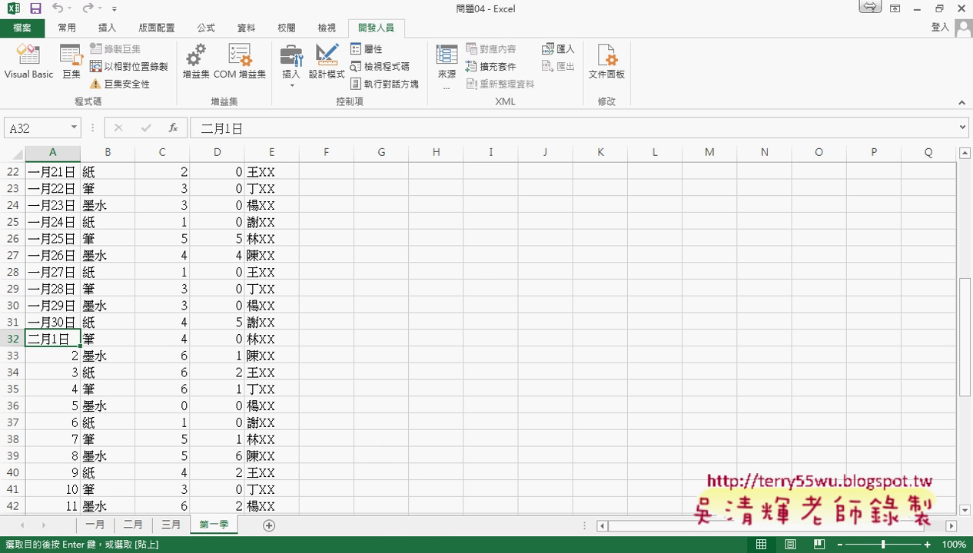
# Step: Continue the macro seven times to relabel further February rows
pyautogui.click(286, 496)
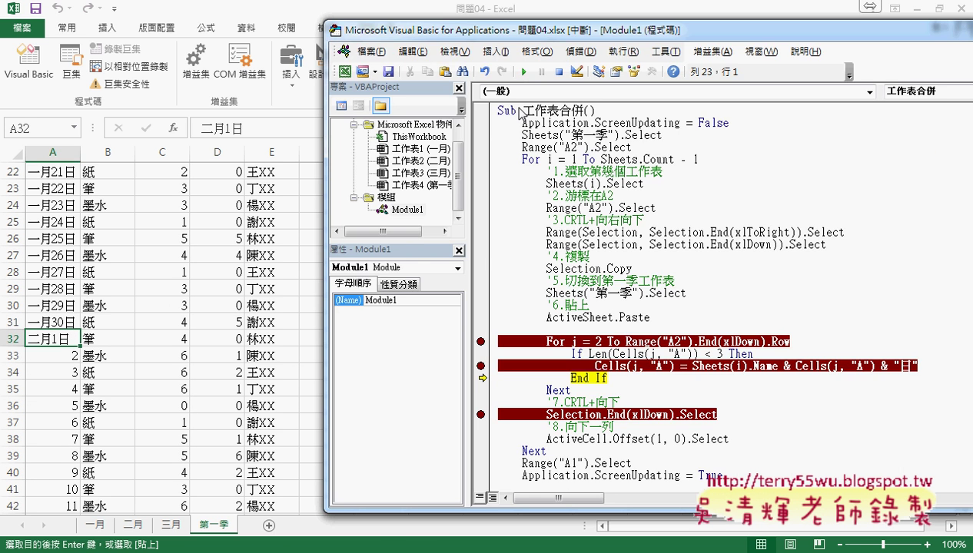
pyautogui.click(530, 74)
pyautogui.click(531, 74)
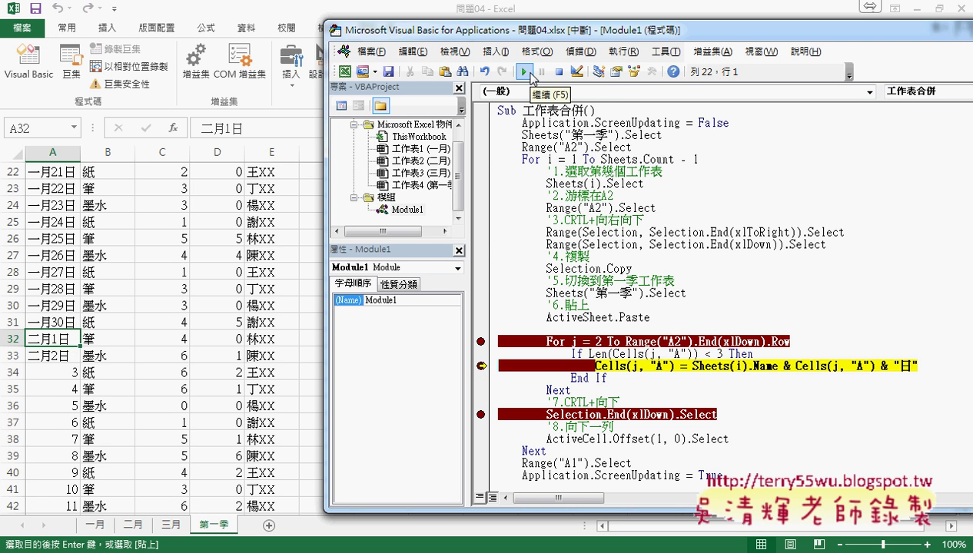
pyautogui.click(531, 74)
pyautogui.click(531, 75)
pyautogui.click(530, 75)
pyautogui.click(531, 75)
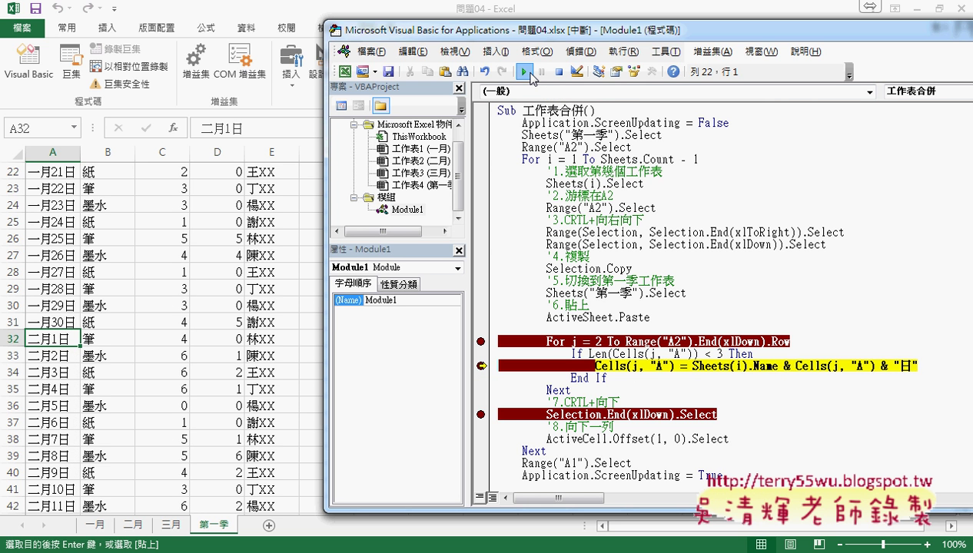
pyautogui.click(530, 74)
# Step: Remove the three breakpoints and let the macro run to completion
pyautogui.click(485, 341)
pyautogui.click(482, 366)
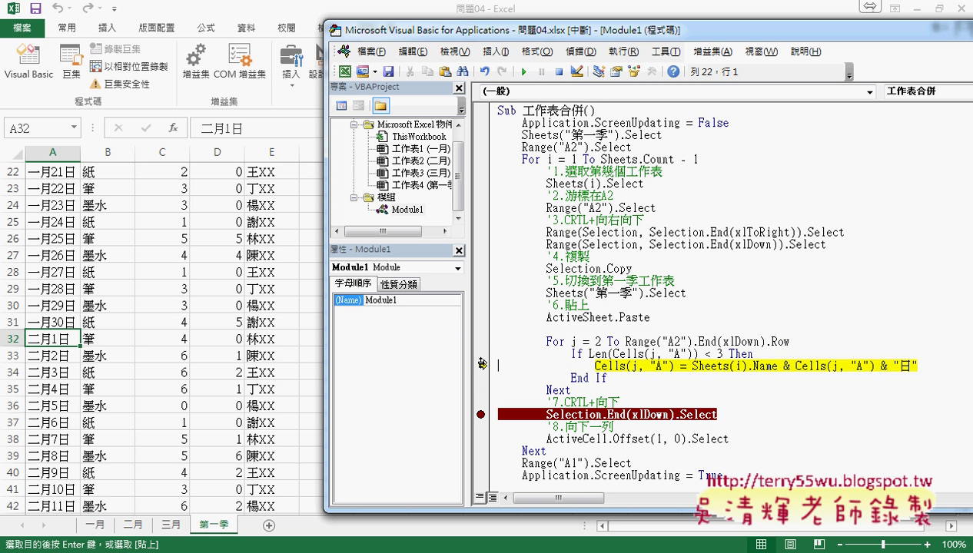
pyautogui.click(481, 414)
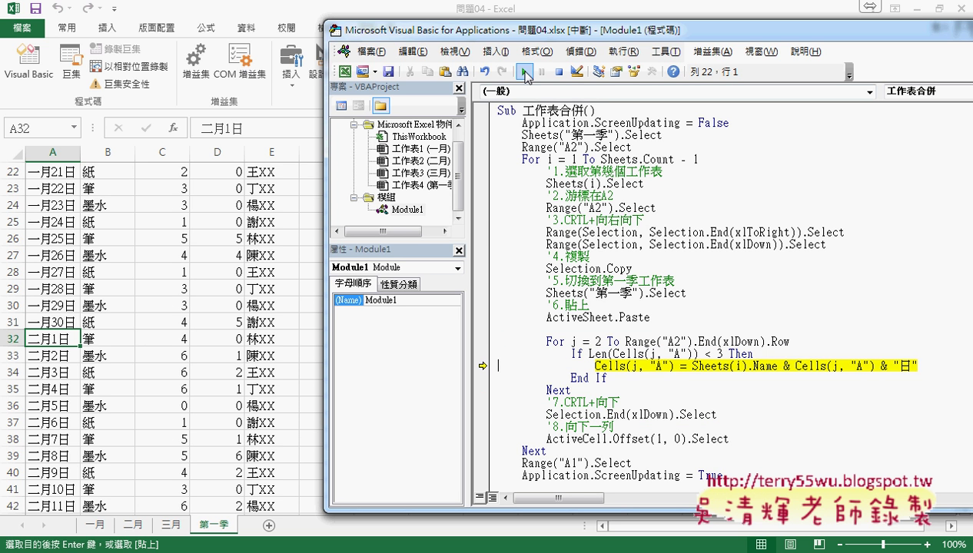
pyautogui.click(525, 75)
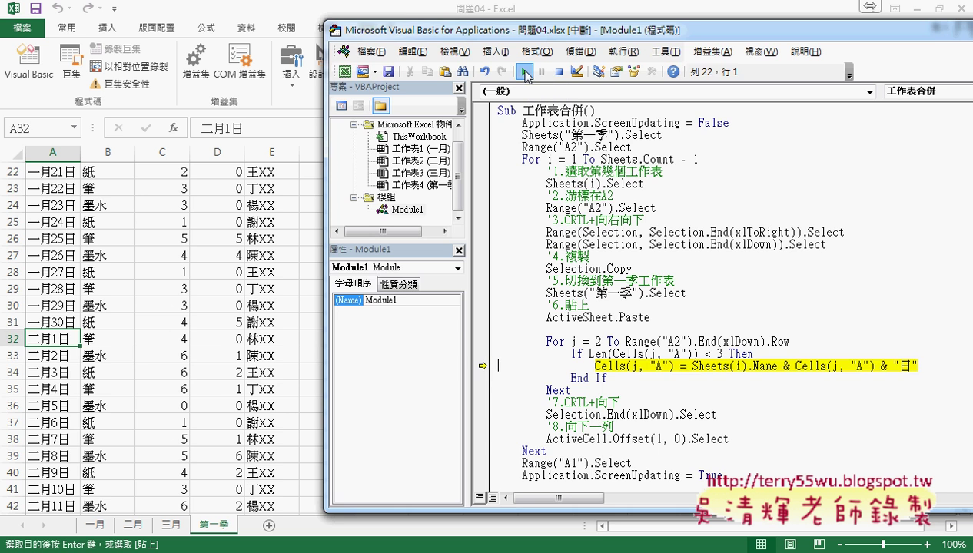
# Step: Scroll 第一季 to verify A62 starts March and dates end at 三月30日, then open the Google Docs notes
pyautogui.click(62, 352)
pyautogui.scroll(-4, 62, 352)
pyautogui.scroll(-2, 62, 352)
pyautogui.scroll(-4, 62, 352)
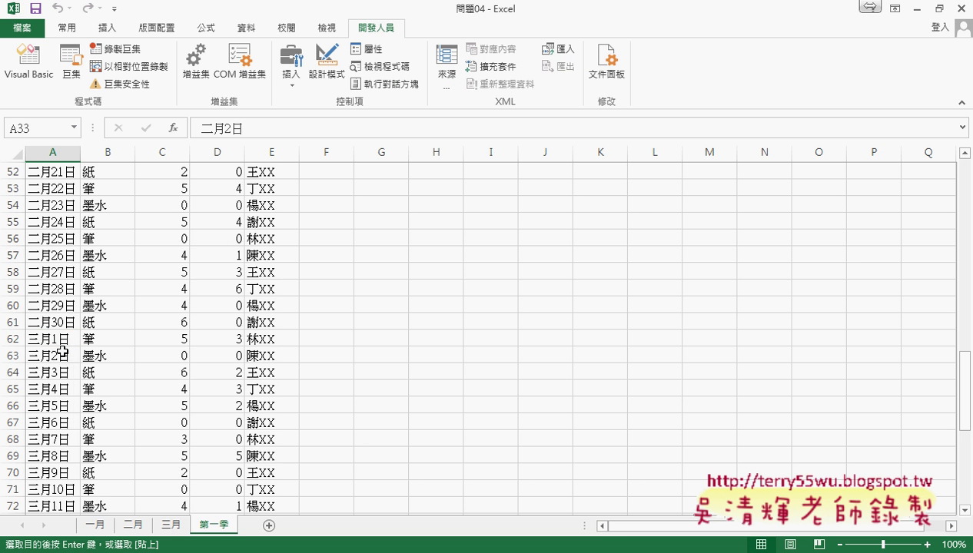
pyautogui.scroll(-1, 63, 352)
pyautogui.click(47, 289)
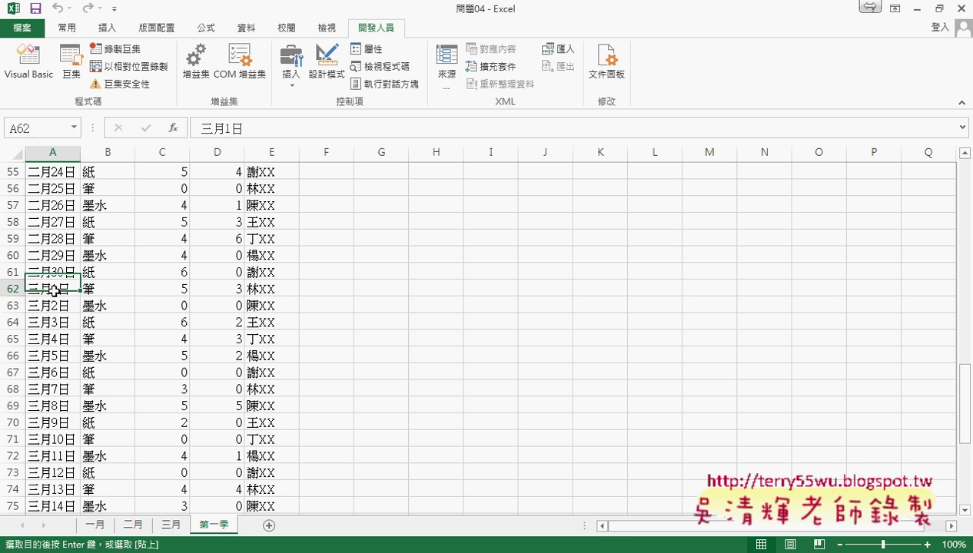
pyautogui.scroll(-6, 64, 369)
pyautogui.scroll(-2, 65, 368)
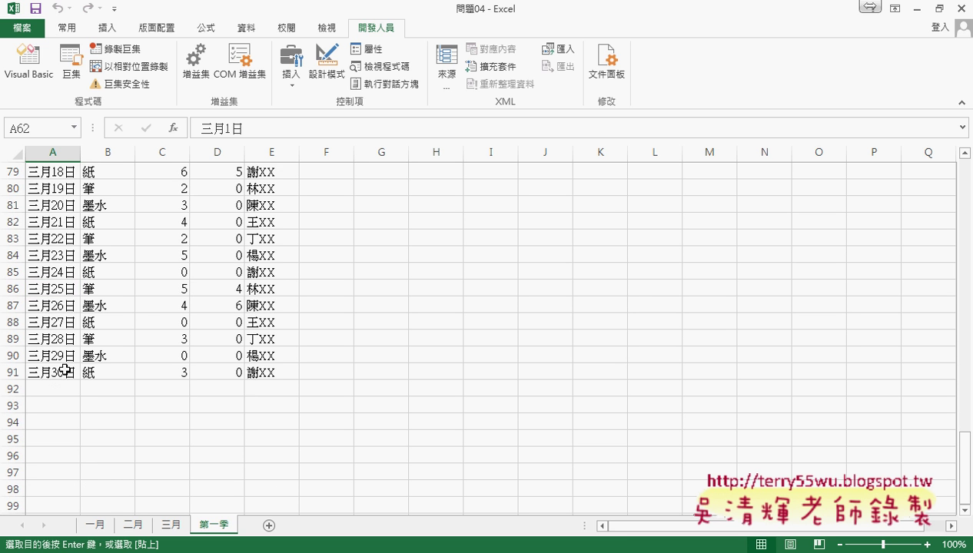
pyautogui.scroll(4, 64, 370)
pyautogui.scroll(6, 64, 371)
pyautogui.scroll(11, 64, 371)
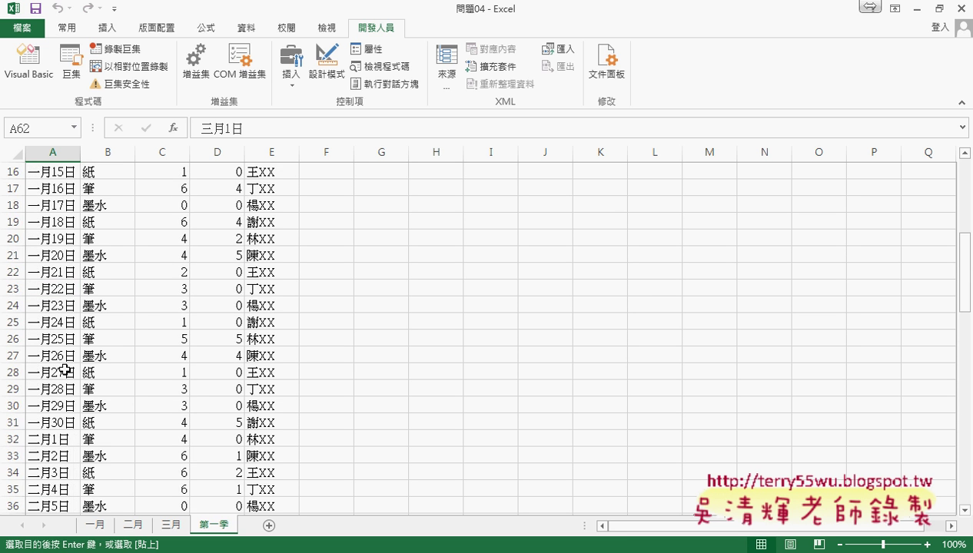
pyautogui.scroll(5, 65, 370)
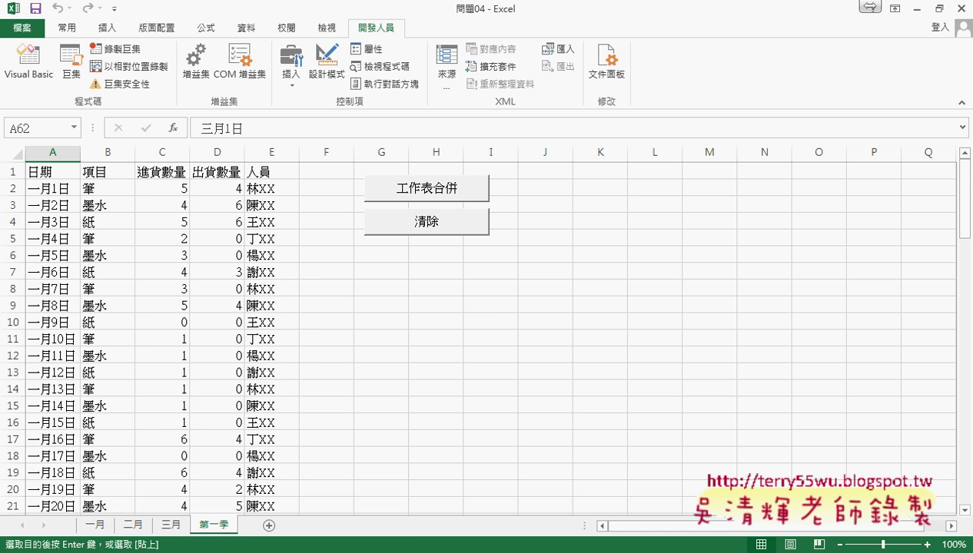
pyautogui.moveTo(162, 552)
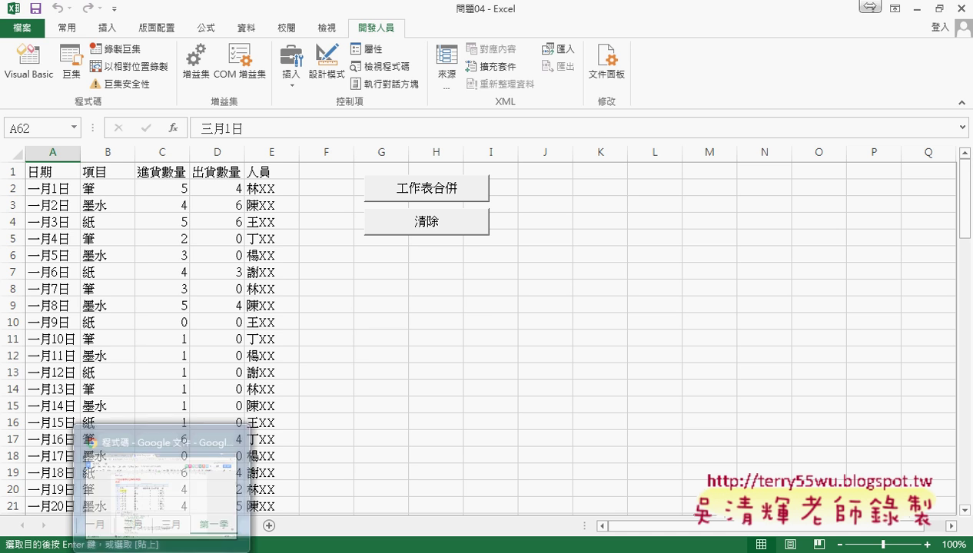
pyautogui.click(179, 522)
# Step: Select the pasted '處理月份 code block in the Google Docs notes, then return to the VBA editor
pyautogui.scroll(-4, 611, 301)
pyautogui.scroll(-4, 610, 302)
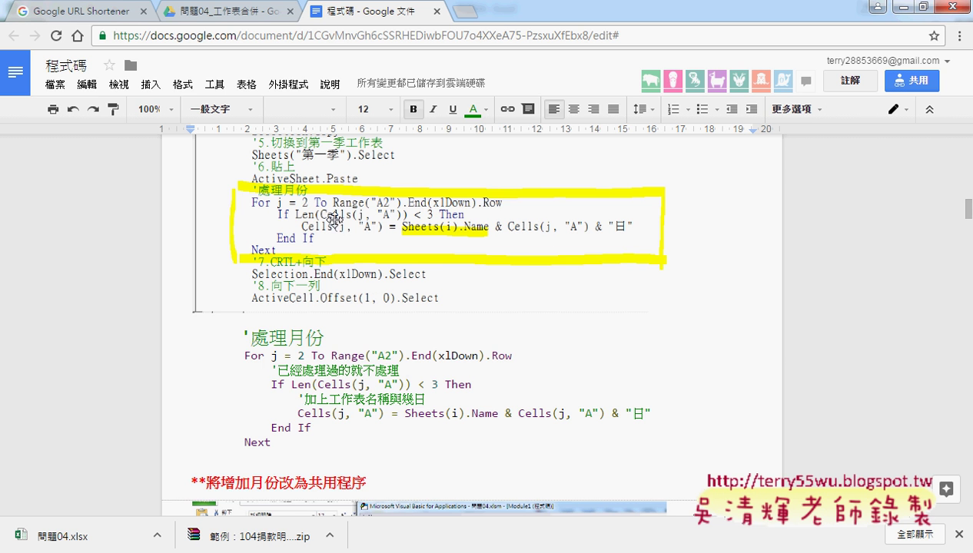
pyautogui.moveTo(239, 338); pyautogui.dragTo(333, 447)
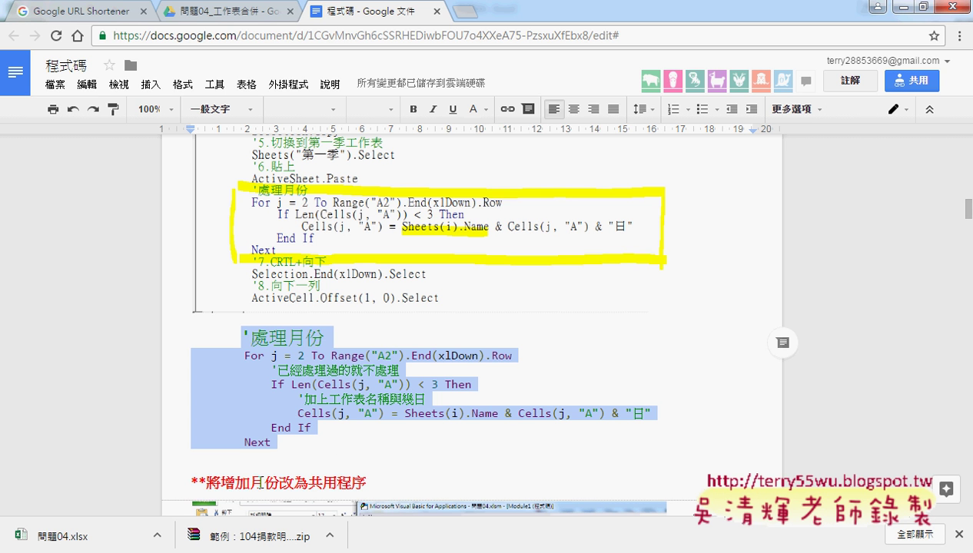
pyautogui.click(209, 550)
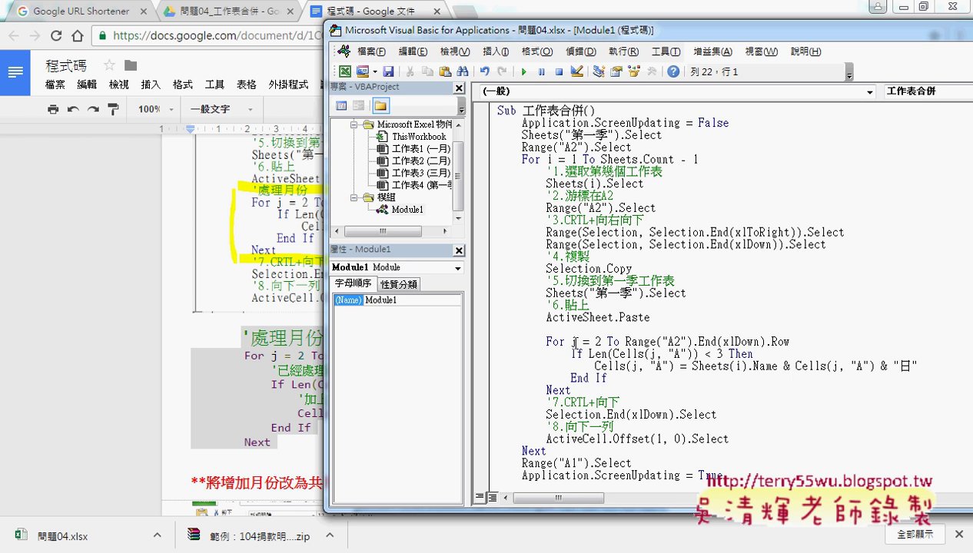
# Step: Shift the VBA editor right, narrow its side panes, and highlight the Len(Cells(j, "A")) < 3 condition
pyautogui.moveTo(323, 302); pyautogui.dragTo(505, 306)
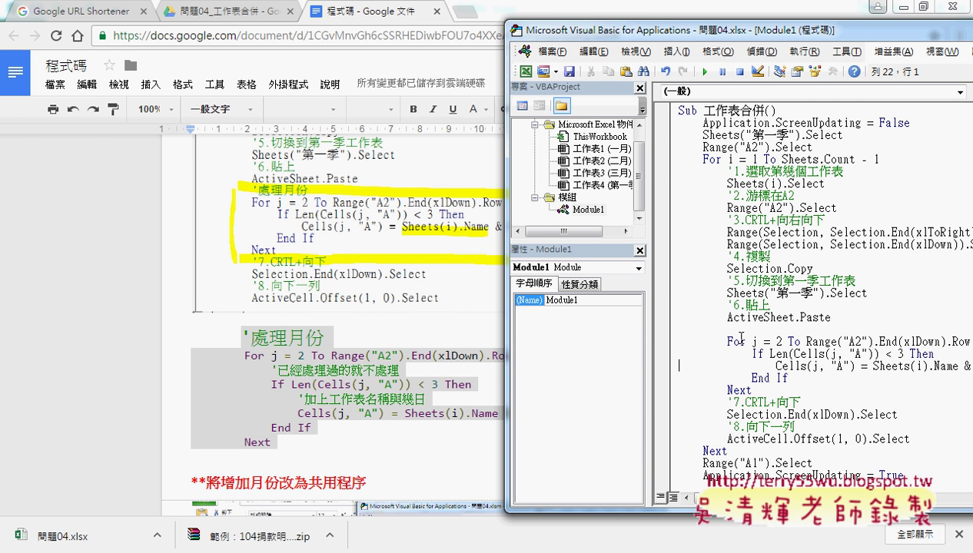
pyautogui.moveTo(649, 328); pyautogui.dragTo(539, 328)
pyautogui.click(691, 317)
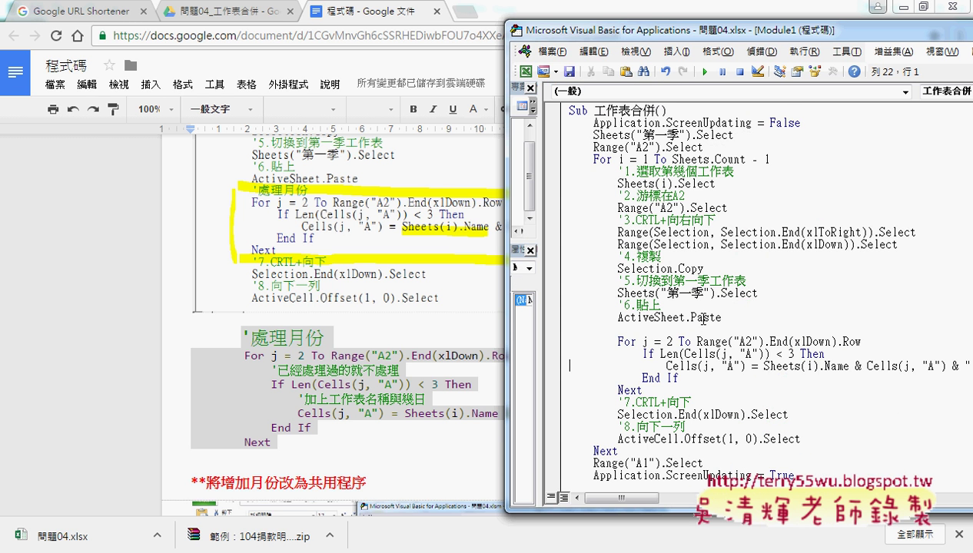
pyautogui.click(665, 341)
pyautogui.moveTo(794, 353); pyautogui.dragTo(661, 355)
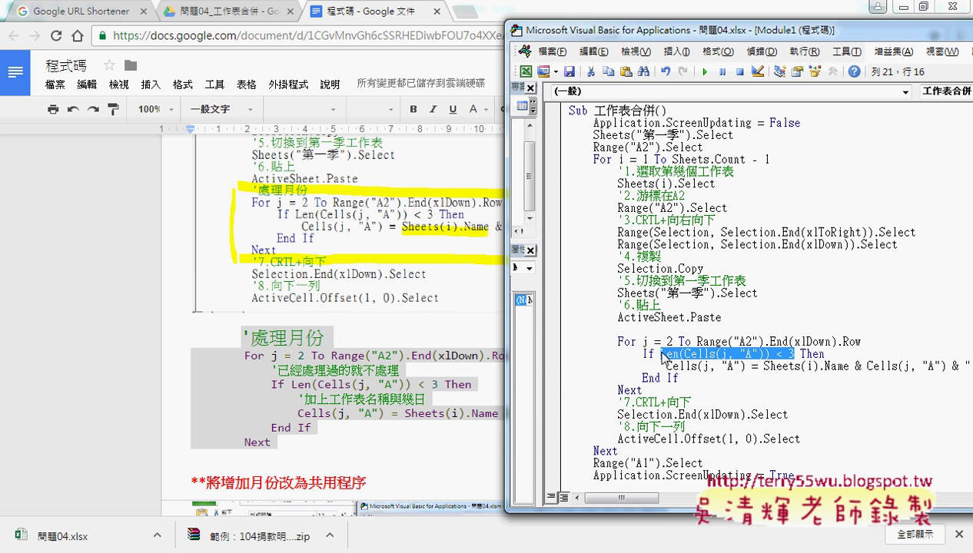